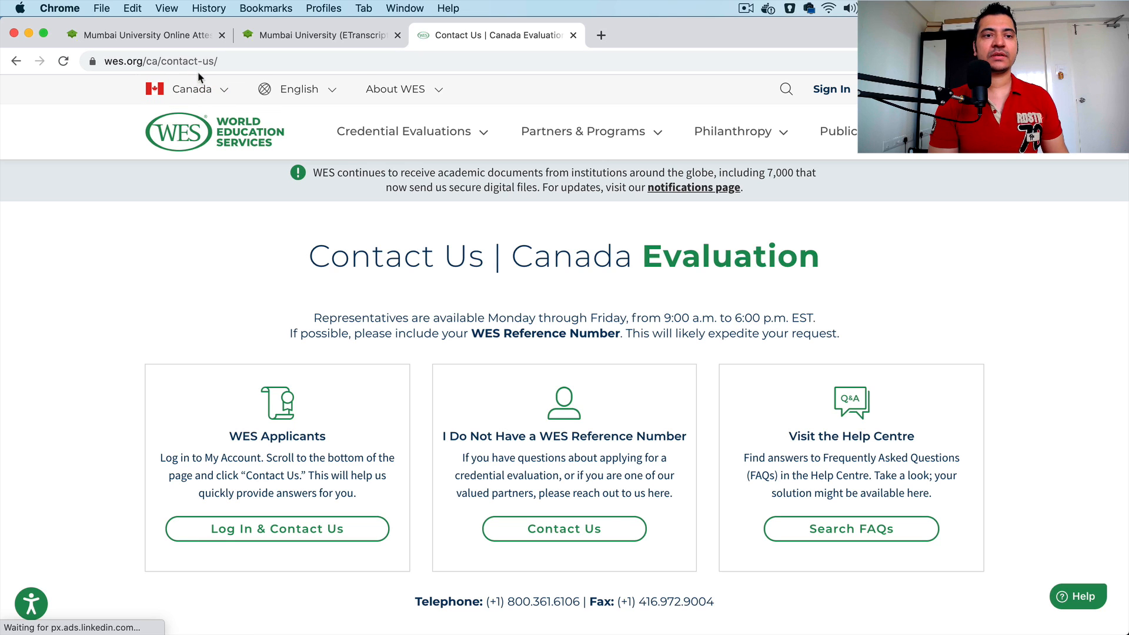
Step: Go to the WES sign-in page and start creating a new account
{"action": "left_click", "coordinate": [840, 101]}
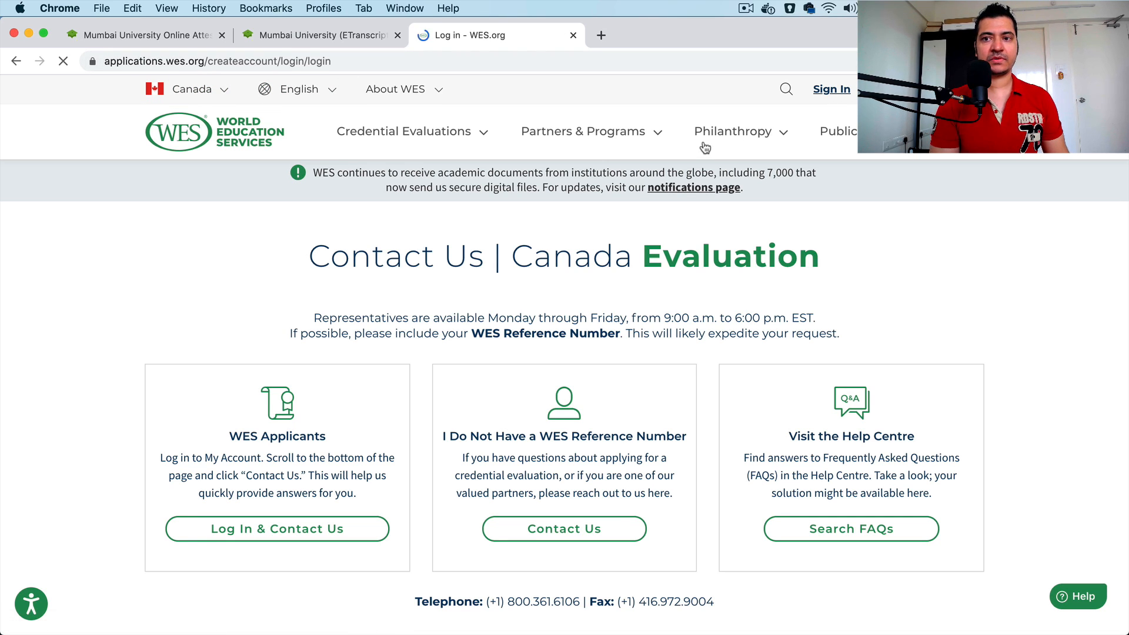
{"action": "scroll", "coordinate": [505, 393], "scroll_direction": "down", "scroll_amount": 4}
{"action": "scroll", "coordinate": [494, 405], "scroll_direction": "down", "scroll_amount": 1}
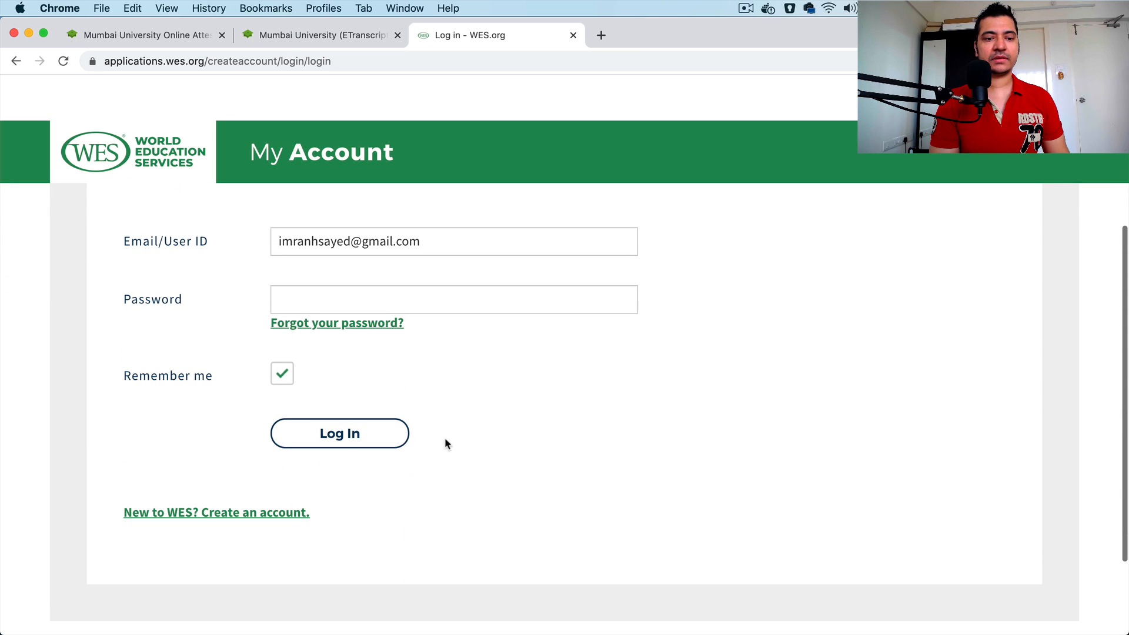
{"action": "left_click", "coordinate": [259, 515]}
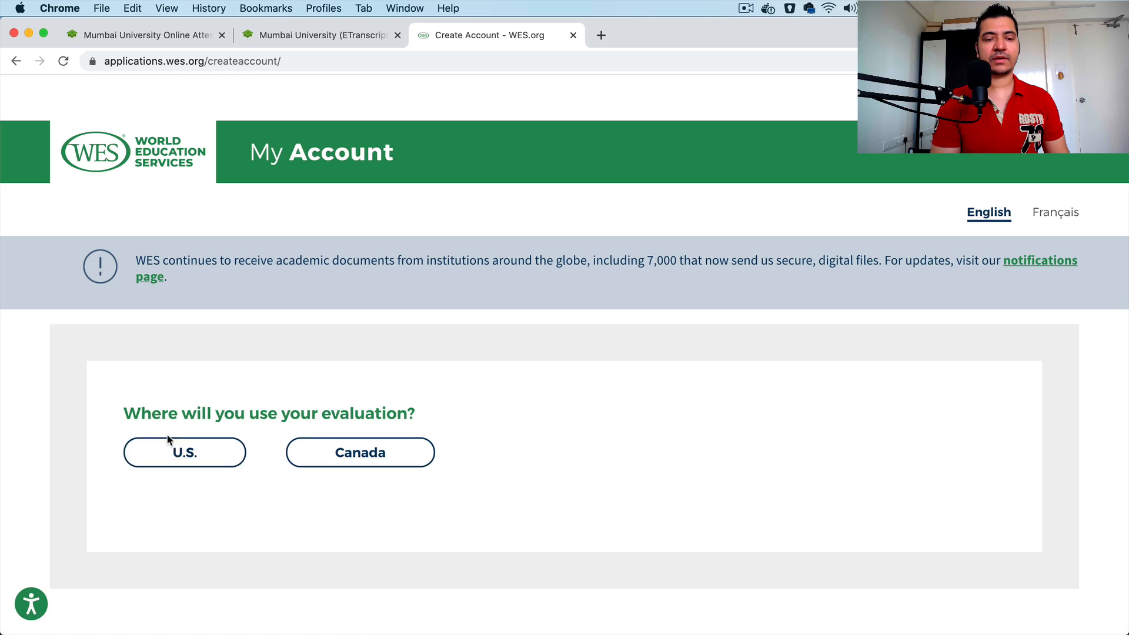
Step: Choose Canada as the place where the evaluation will be used and start the ECA Application for IRCC
{"action": "left_click", "coordinate": [344, 454]}
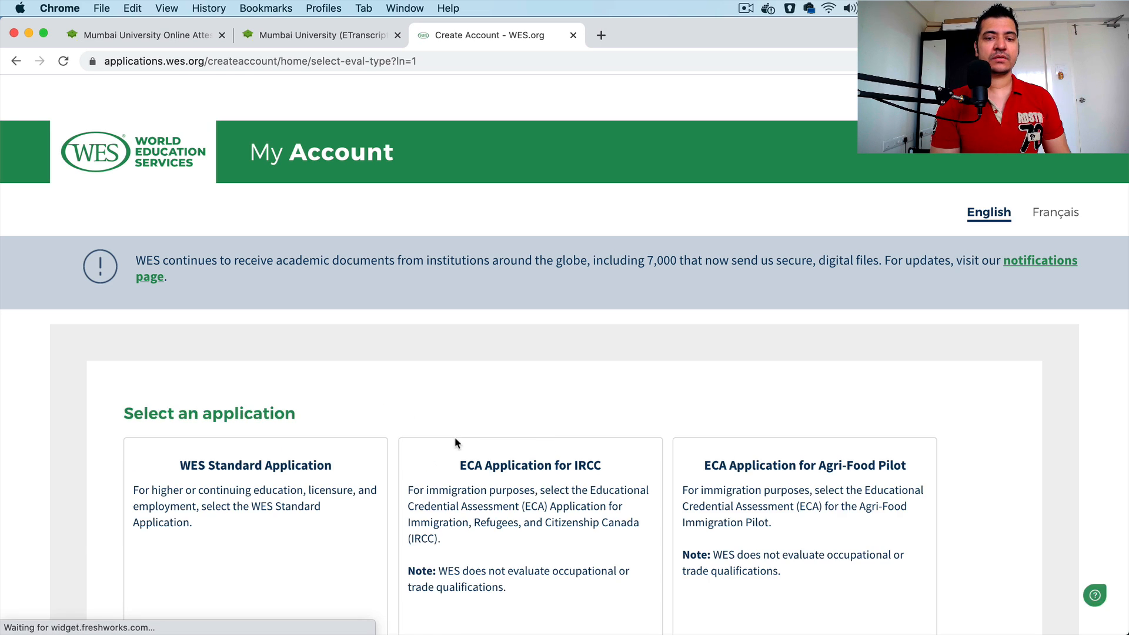
{"action": "scroll", "coordinate": [454, 436], "scroll_direction": "down", "scroll_amount": 5}
{"action": "scroll", "coordinate": [454, 436], "scroll_direction": "up", "scroll_amount": 1}
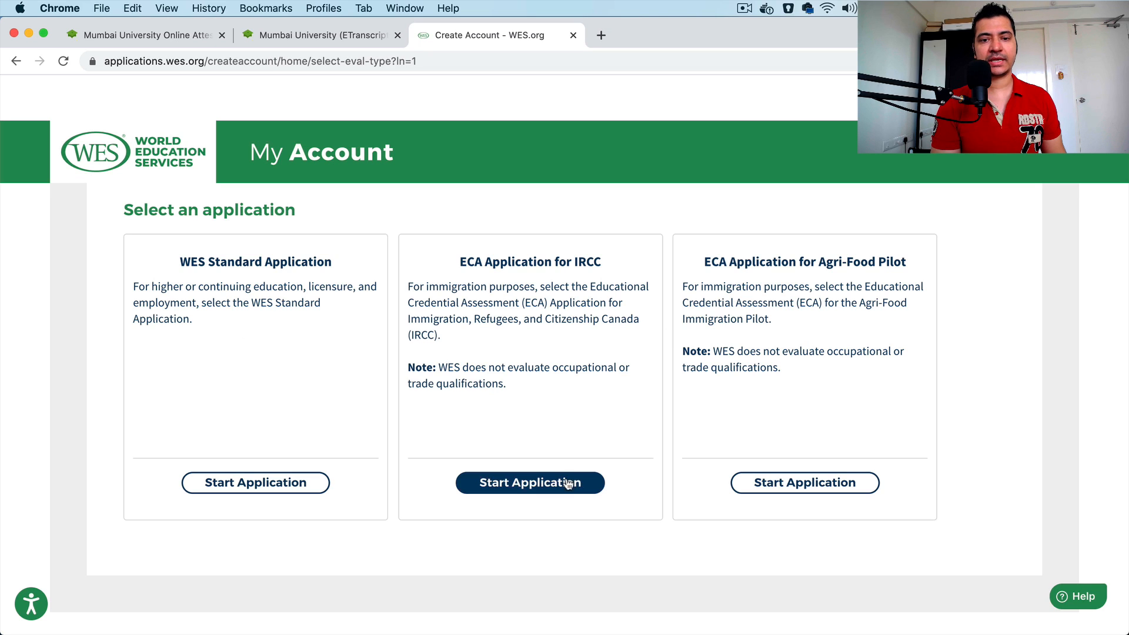
{"action": "left_click", "coordinate": [510, 489]}
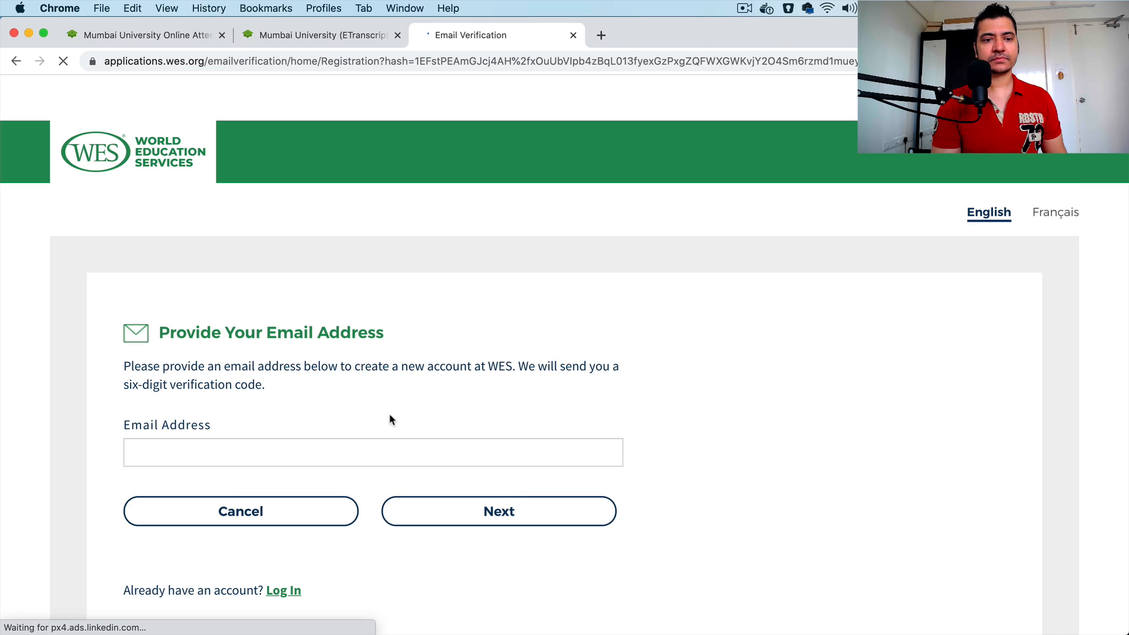
Step: Enter the applicant's email address for the new account and submit it to request a verification code
{"action": "left_click", "coordinate": [254, 391]}
{"action": "left_click", "coordinate": [254, 391]}
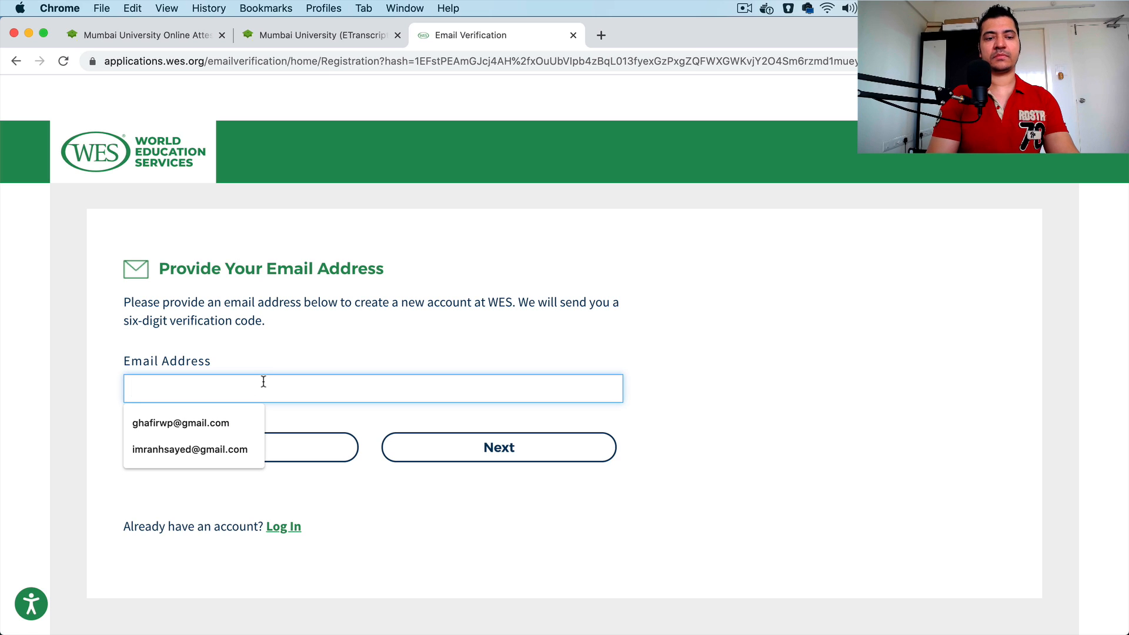
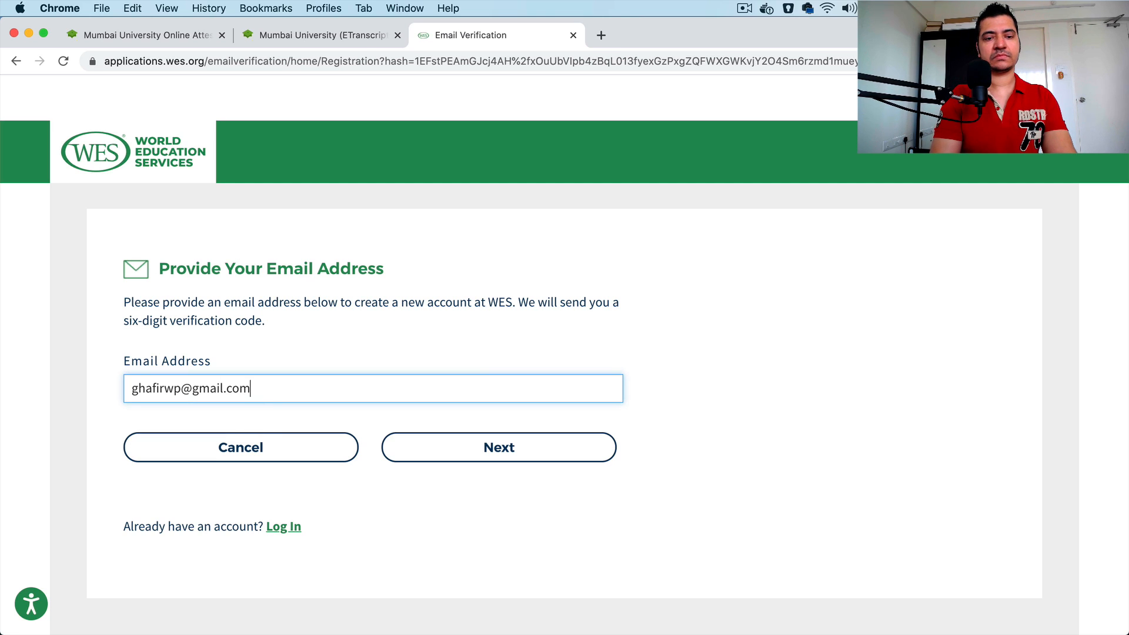
{"action": "left_click", "coordinate": [499, 449]}
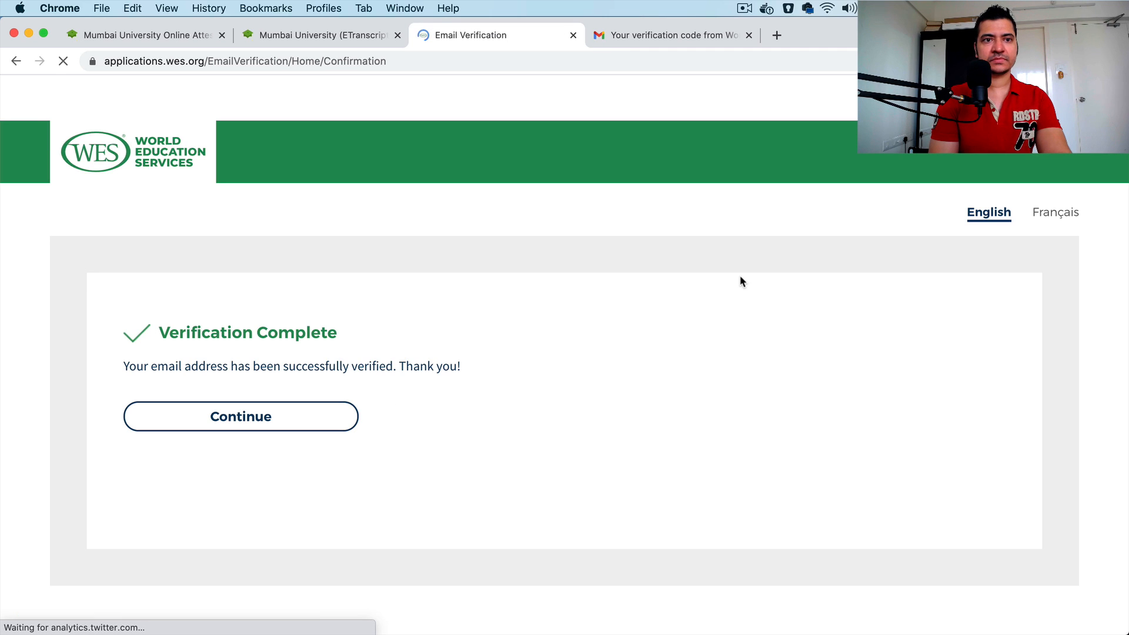
Step: Continue from the completed email verification to the Create Account form and look over its personal detail fields
{"action": "left_click", "coordinate": [281, 413]}
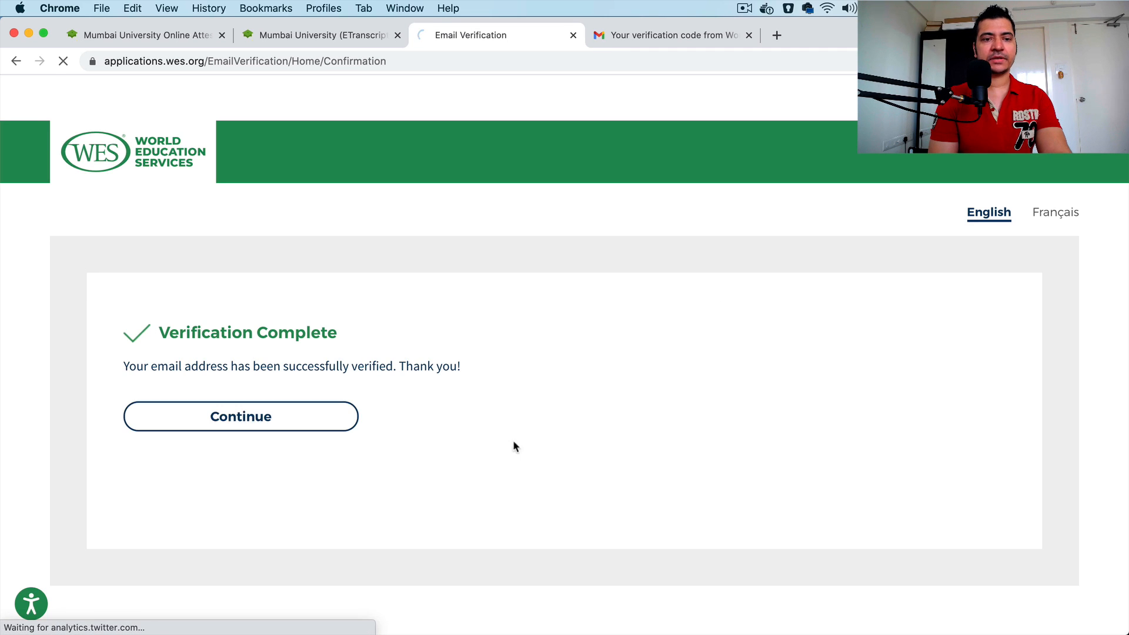
{"action": "scroll", "coordinate": [391, 445], "scroll_direction": "down", "scroll_amount": 5}
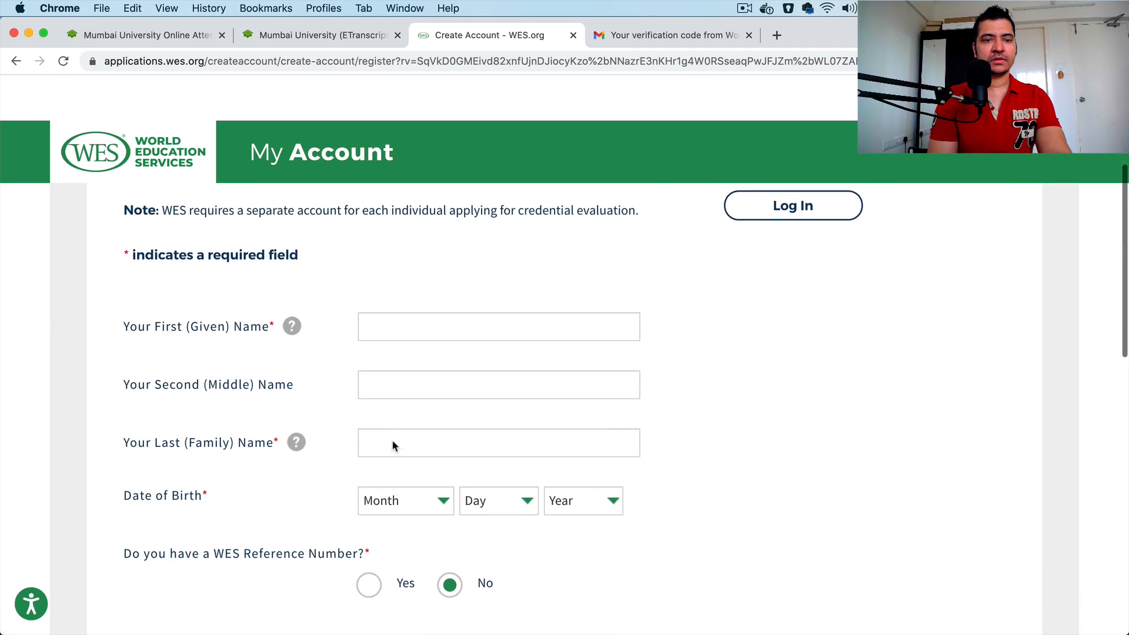
{"action": "scroll", "coordinate": [484, 306], "scroll_direction": "up", "scroll_amount": 3}
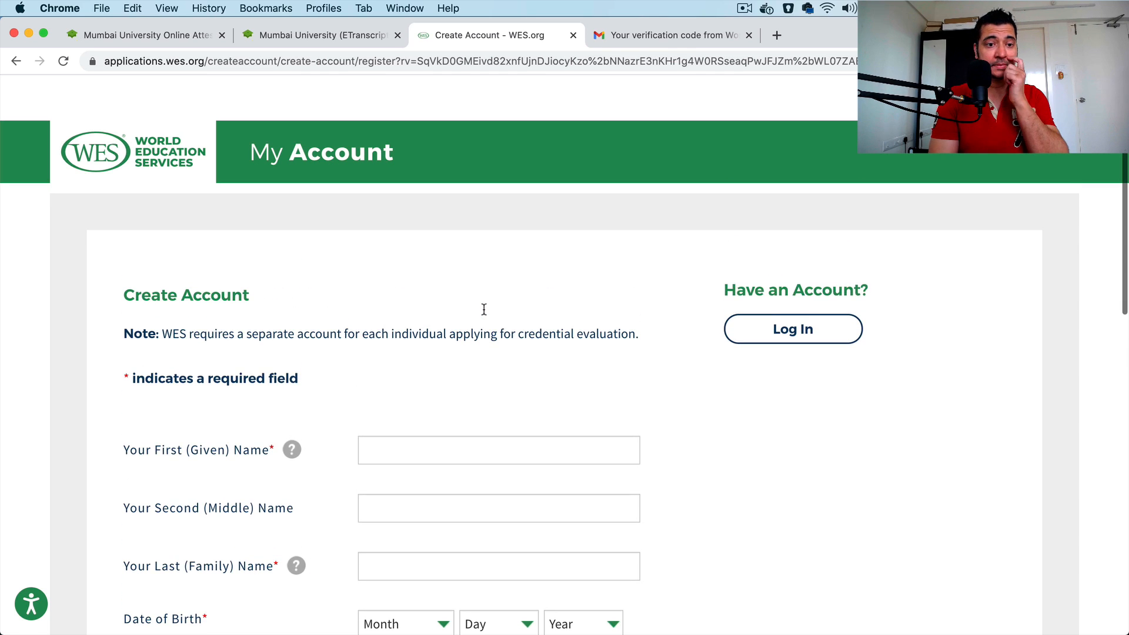
{"action": "scroll", "coordinate": [484, 310], "scroll_direction": "down", "scroll_amount": 4}
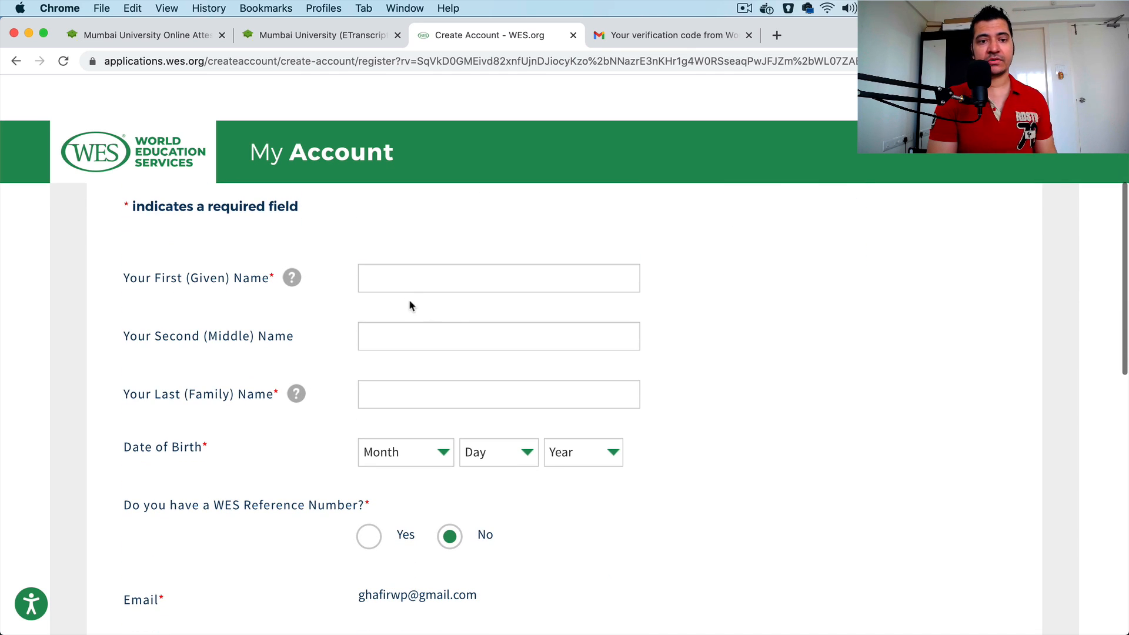
{"action": "left_click", "coordinate": [441, 282]}
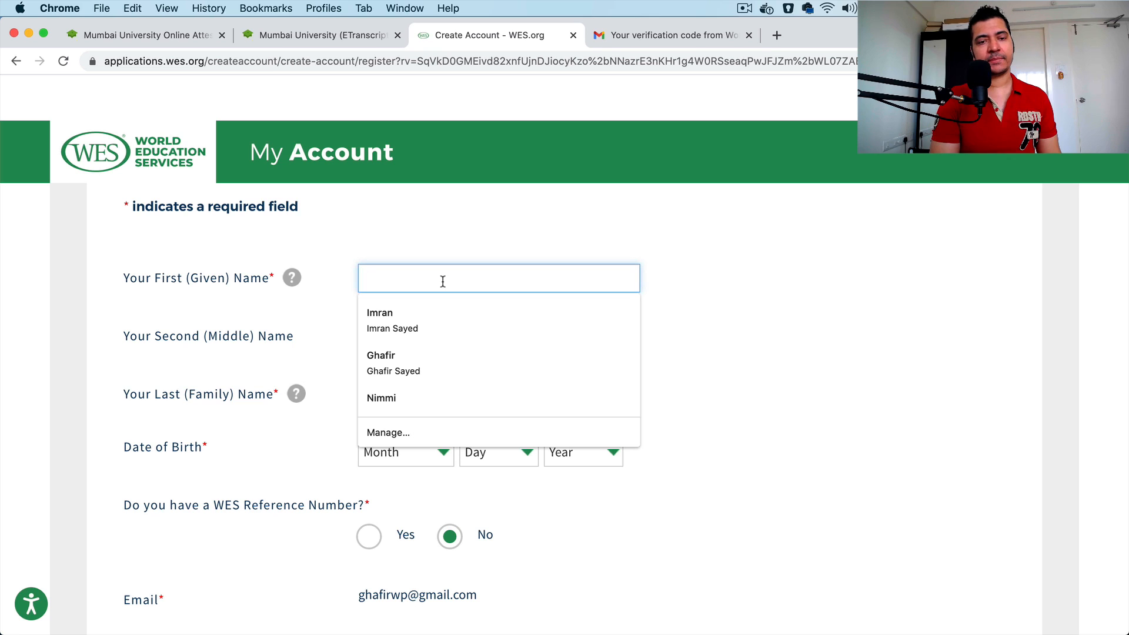
{"action": "left_click", "coordinate": [501, 226]}
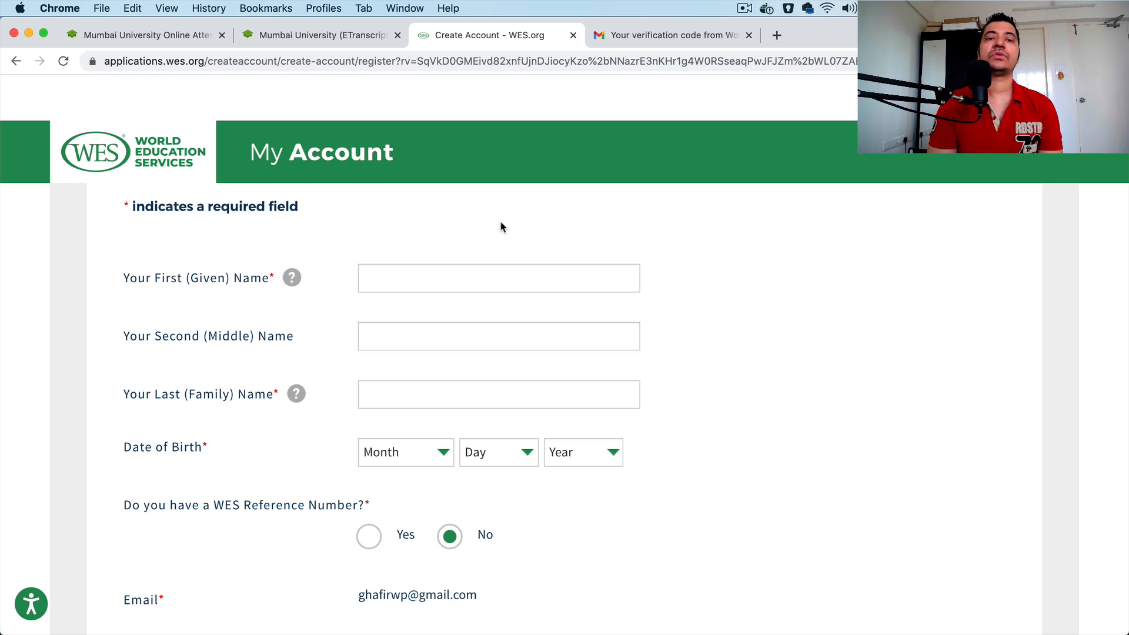
{"action": "scroll", "coordinate": [501, 226], "scroll_direction": "up", "scroll_amount": 3}
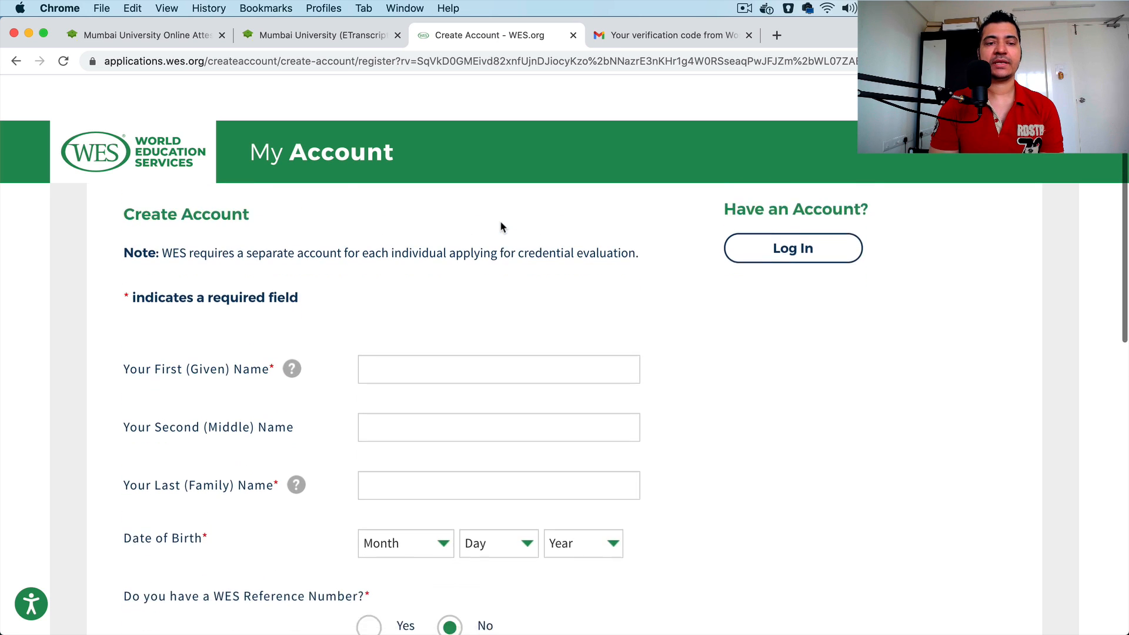
{"action": "scroll", "coordinate": [436, 267], "scroll_direction": "up", "scroll_amount": 2}
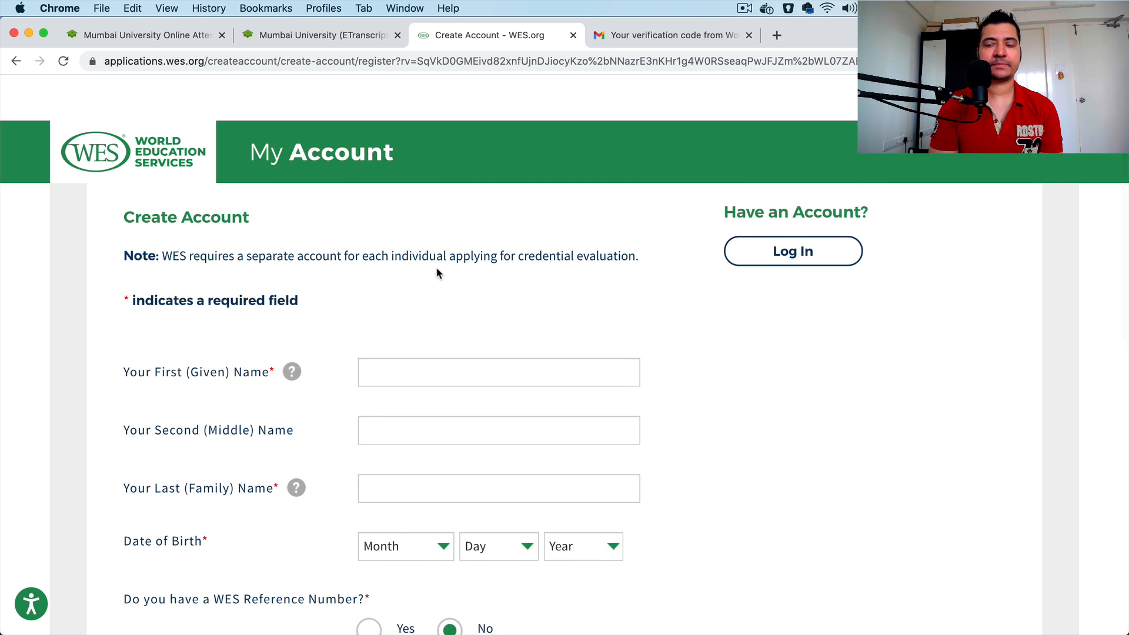
{"action": "scroll", "coordinate": [436, 268], "scroll_direction": "down", "scroll_amount": 3}
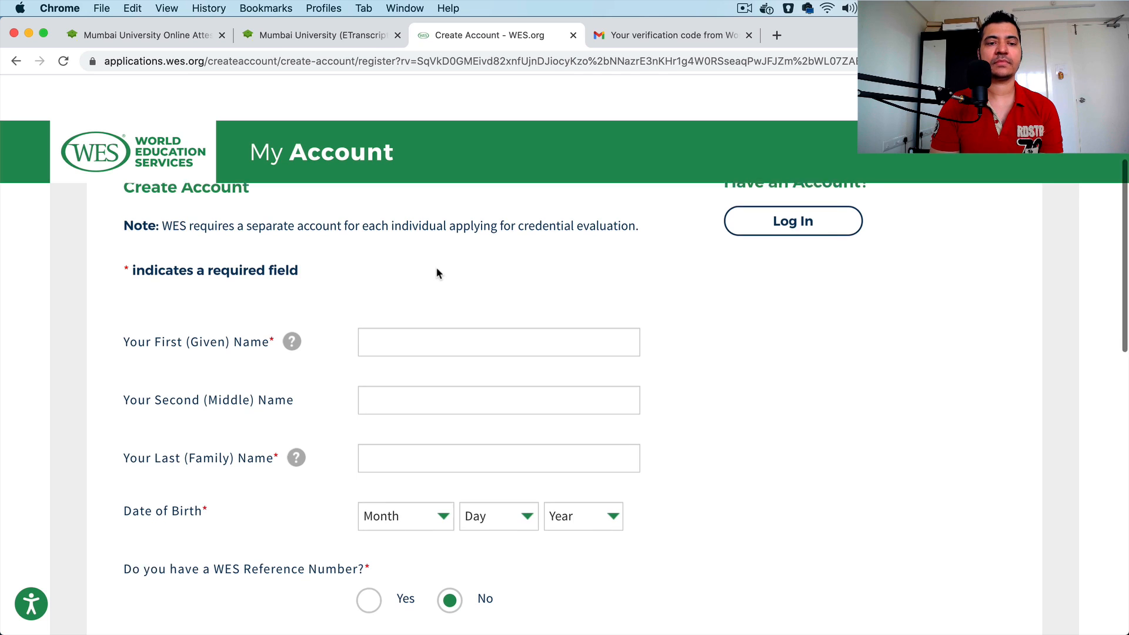
{"action": "left_click", "coordinate": [404, 320]}
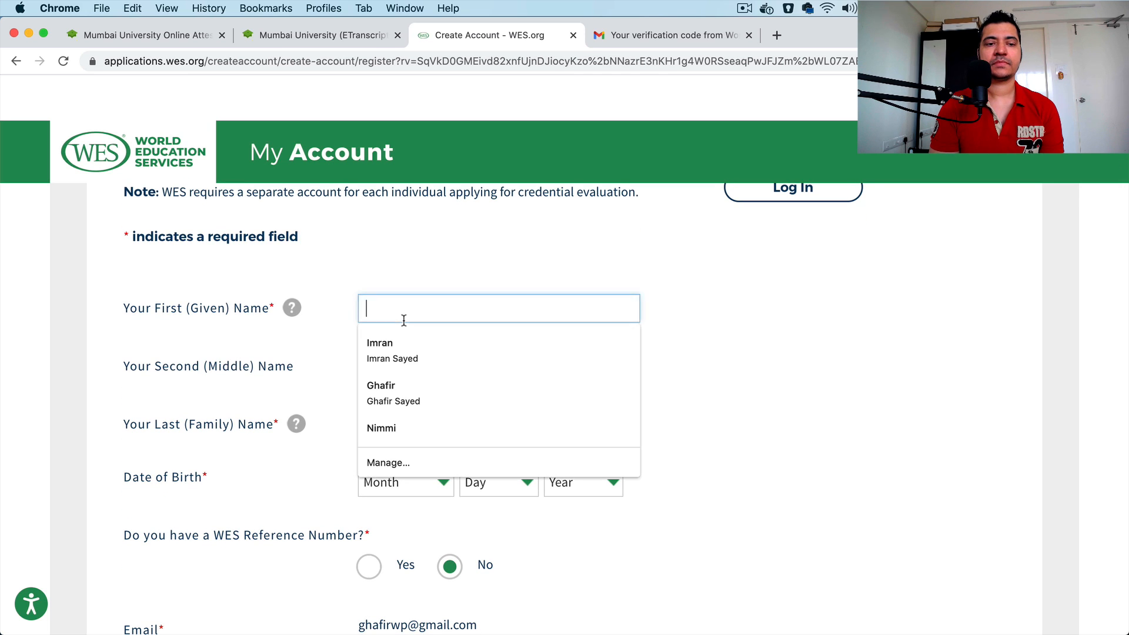
{"action": "left_click", "coordinate": [437, 274]}
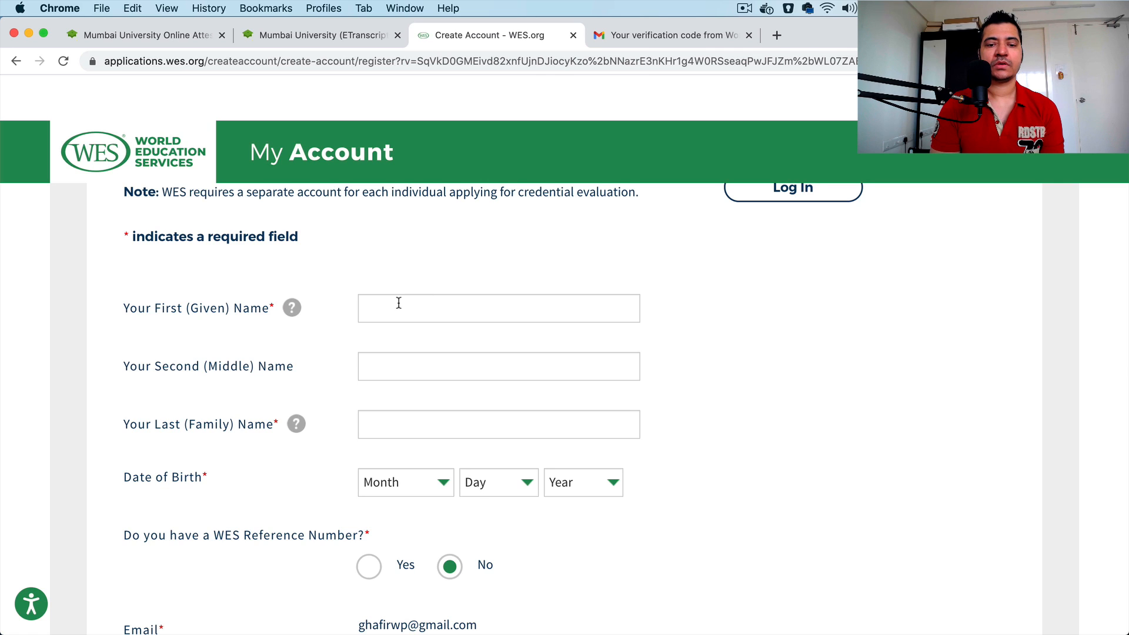
{"action": "scroll", "coordinate": [399, 303], "scroll_direction": "up", "scroll_amount": 1}
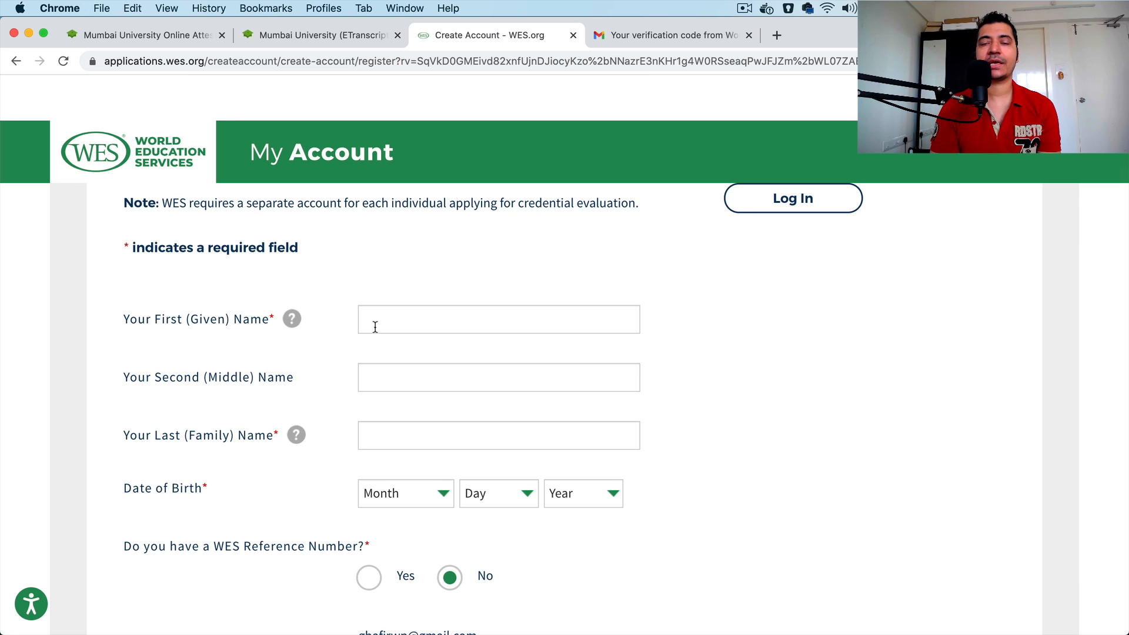
Step: Fill in the first (given) name field with the placeholder "Surname"
{"action": "left_click", "coordinate": [375, 327]}
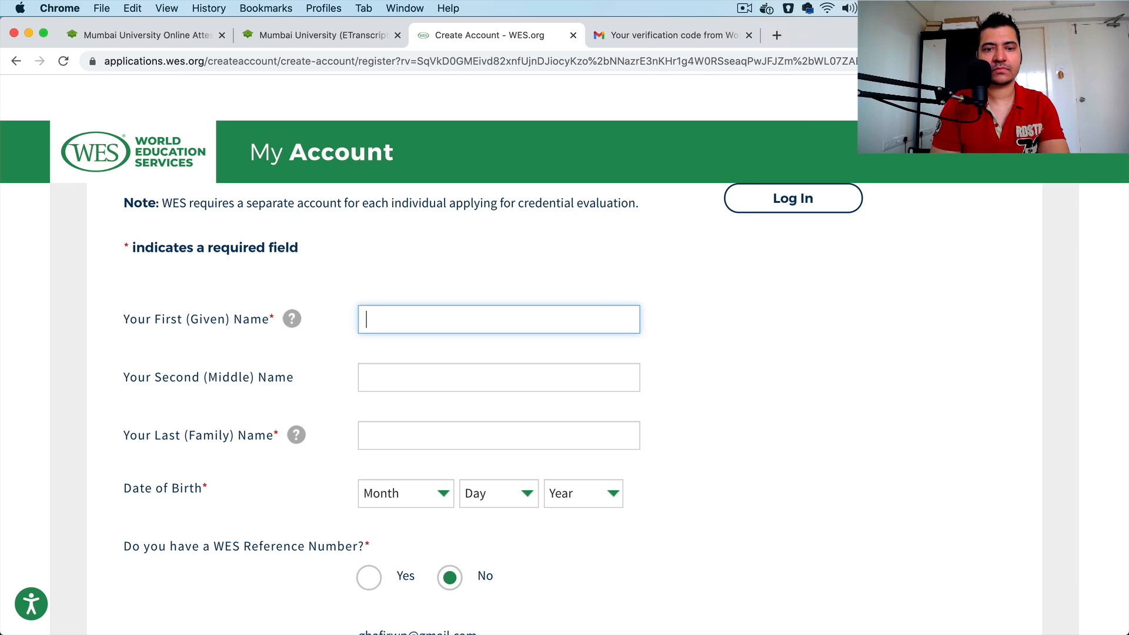
{"action": "left_click", "coordinate": [421, 334]}
{"action": "left_click", "coordinate": [406, 324]}
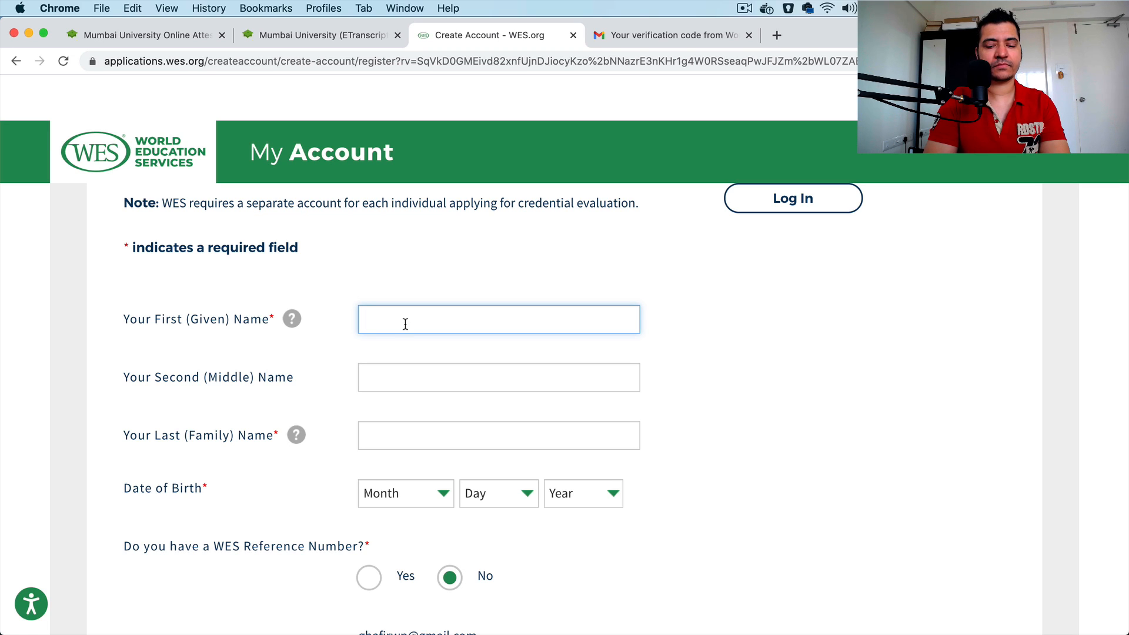
{"action": "type", "text": "Su"}
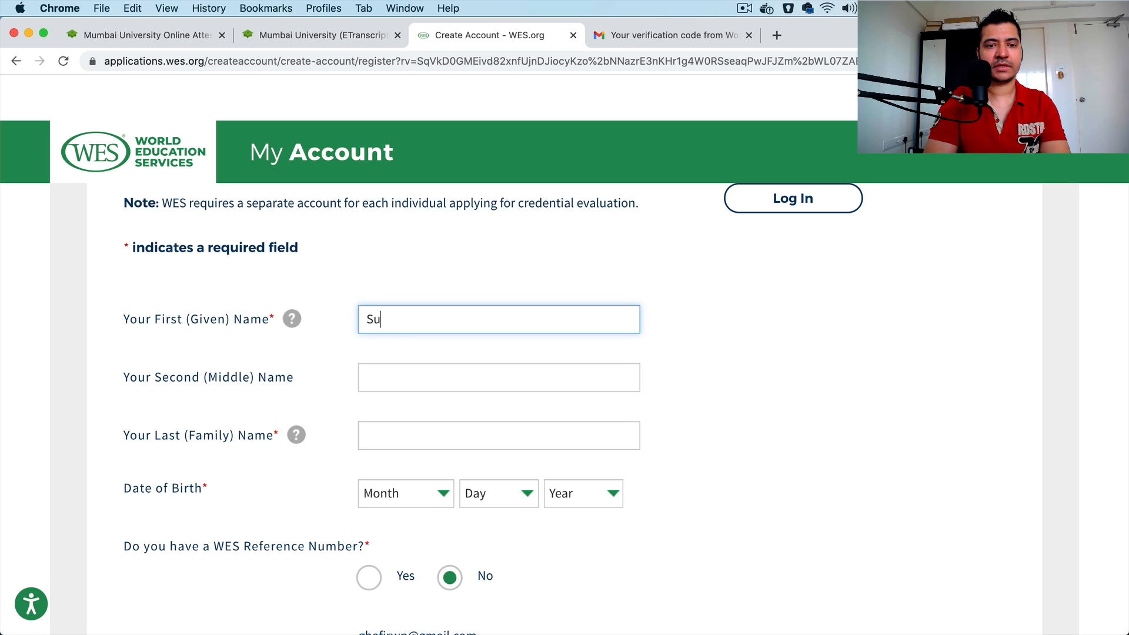
{"action": "type", "text": "rnmame"}
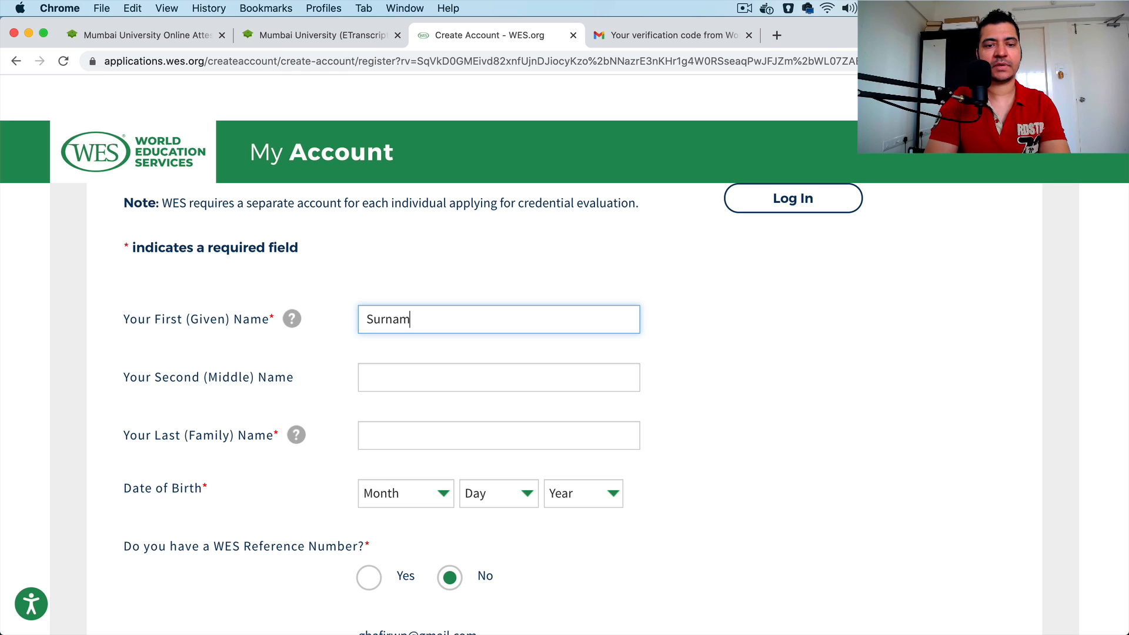
{"action": "key", "text": "Tab"}
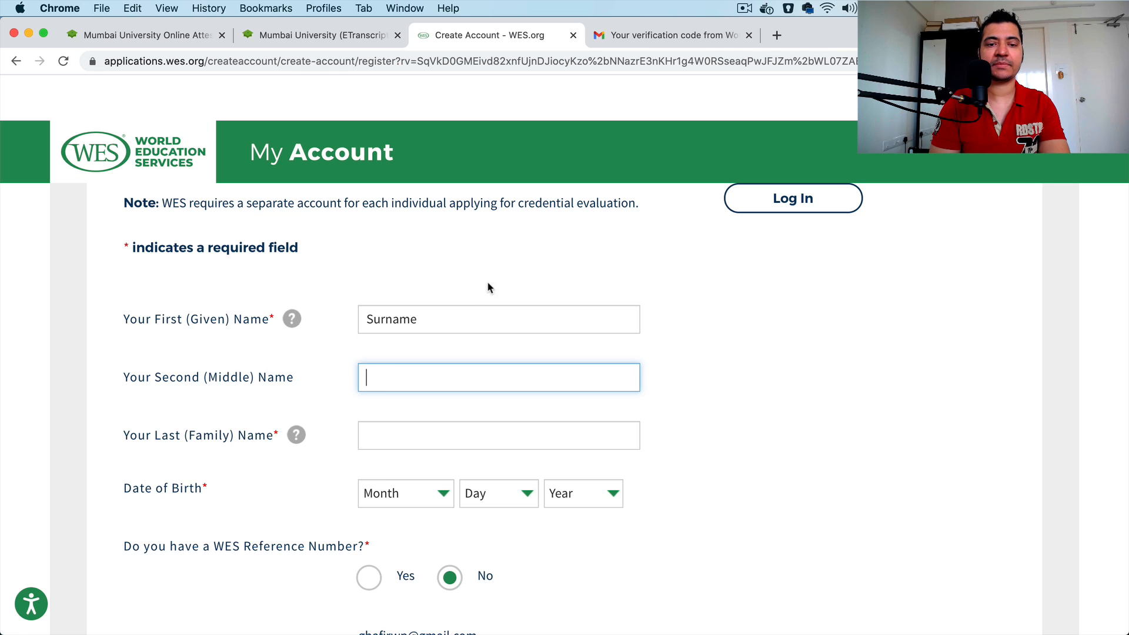
Step: Fill in the last (family) name field with the placeholder "First Name"
{"action": "double_click", "coordinate": [422, 323]}
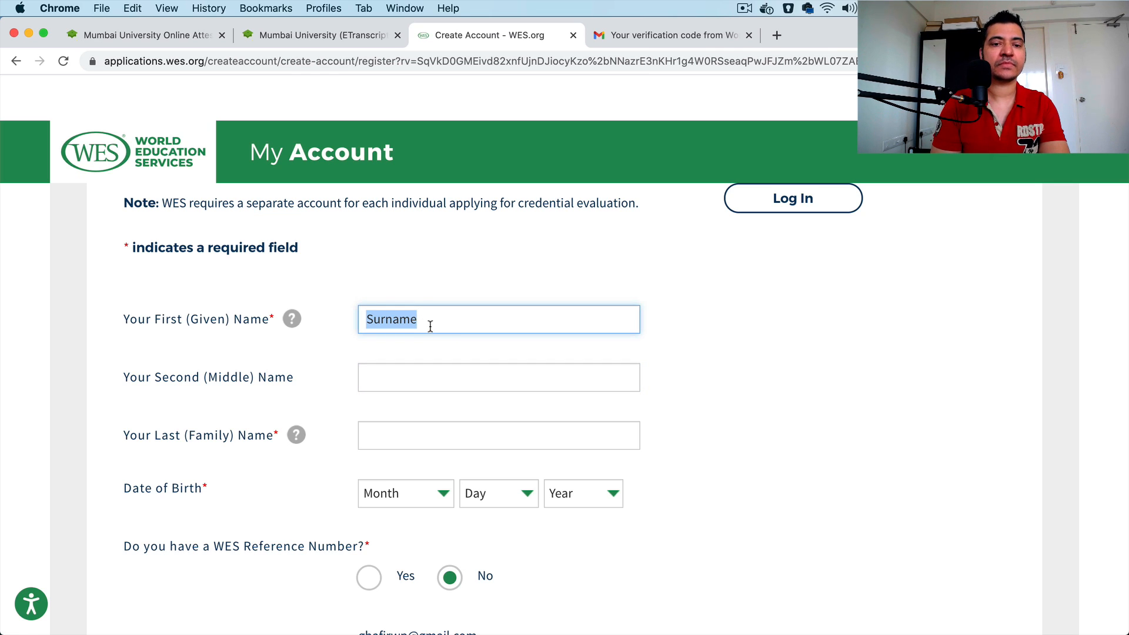
{"action": "left_click", "coordinate": [418, 376]}
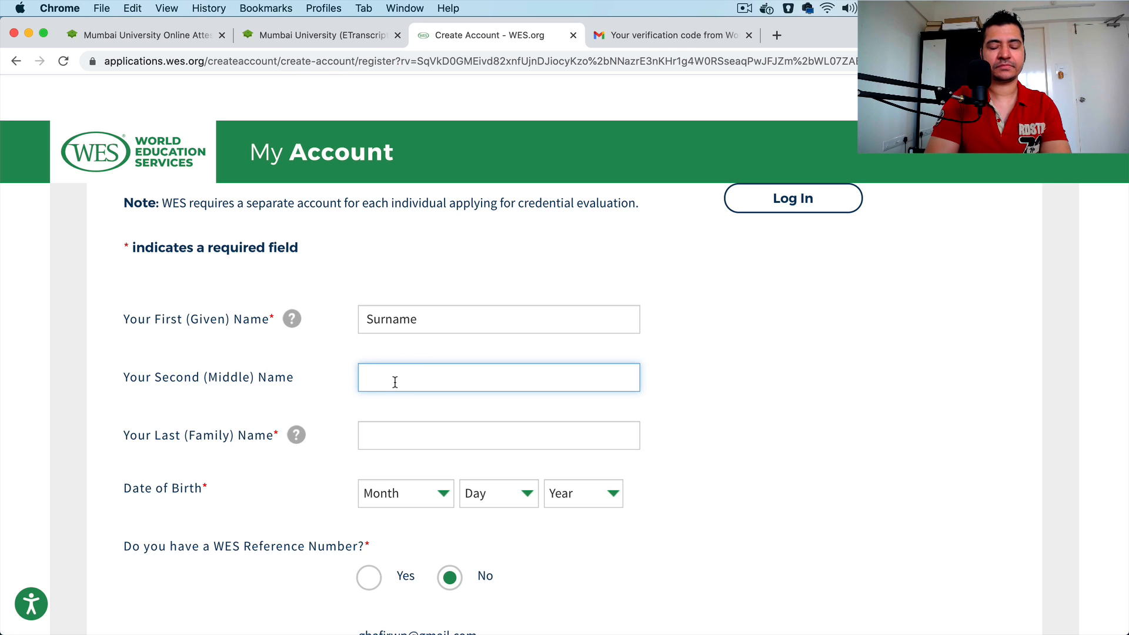
{"action": "left_click", "coordinate": [400, 442]}
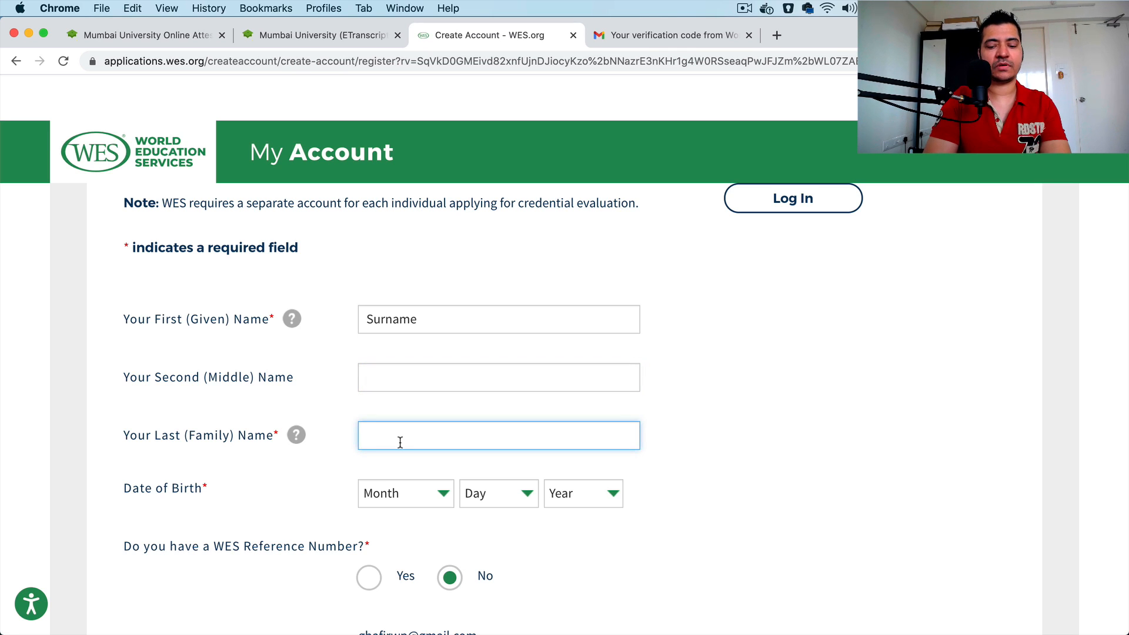
{"action": "type", "text": "Firs"}
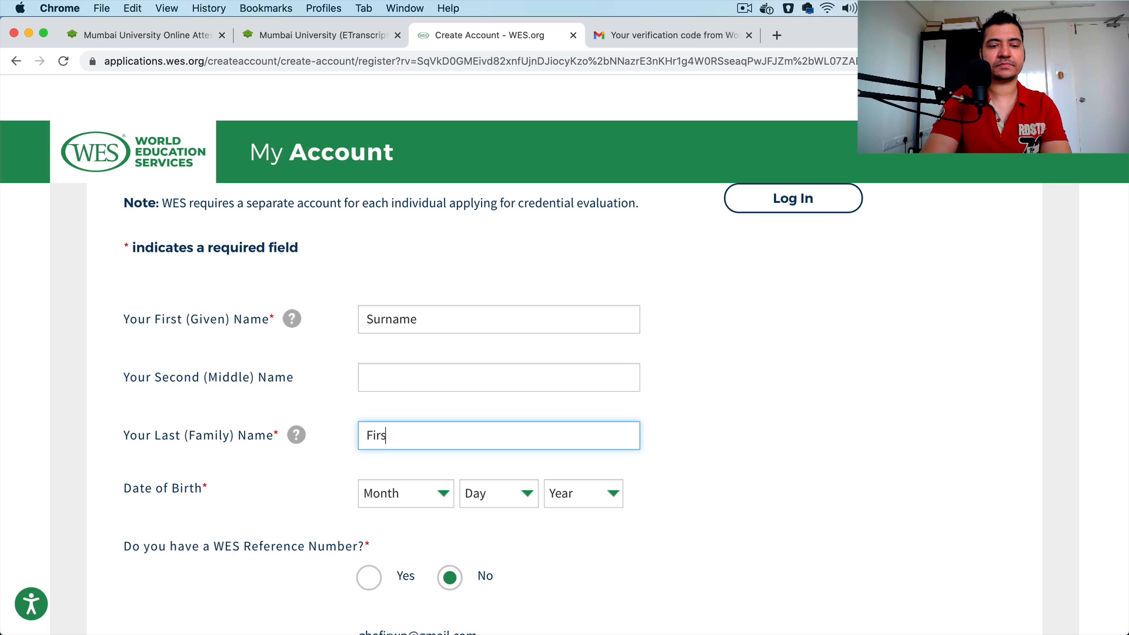
{"action": "type", "text": "t Name"}
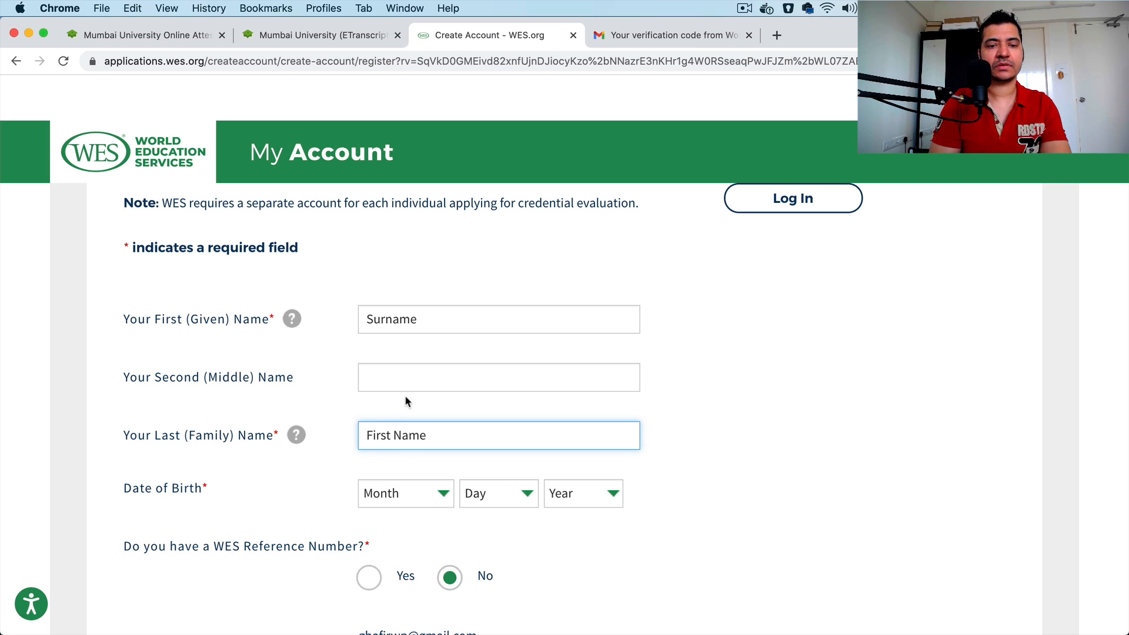
{"action": "left_click", "coordinate": [395, 375]}
{"action": "type", "text": "Miffle"}
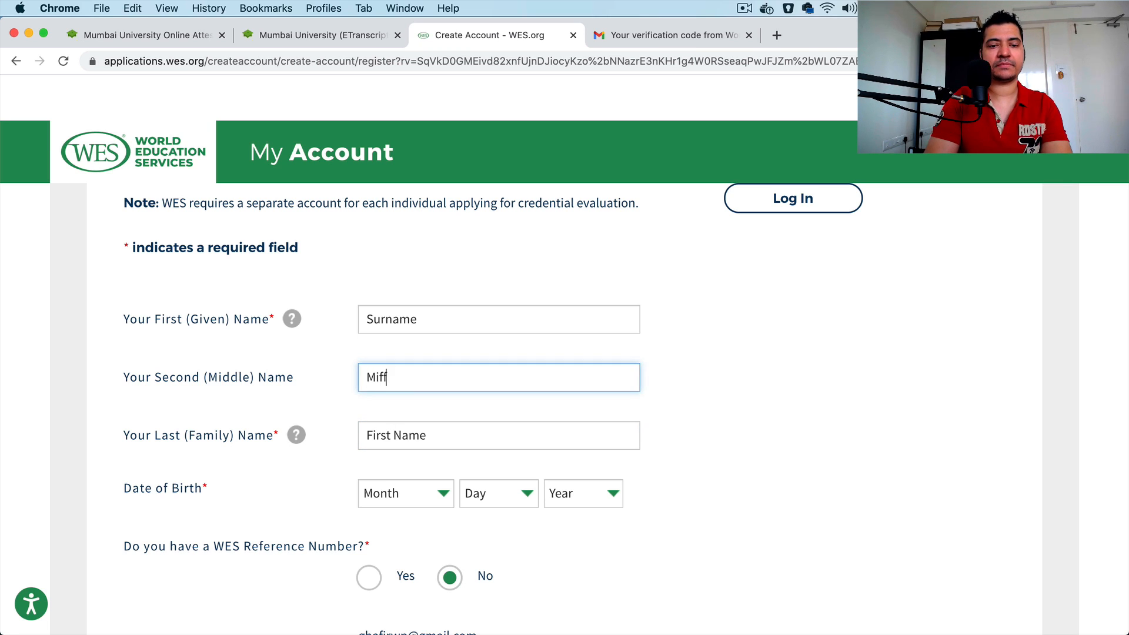
{"action": "key", "text": "BackSpace"}
{"action": "key", "text": "BackSpace"}
{"action": "key", "text": "BackSpace"}
{"action": "key", "text": "BackSpace"}
{"action": "key", "text": "super+a"}
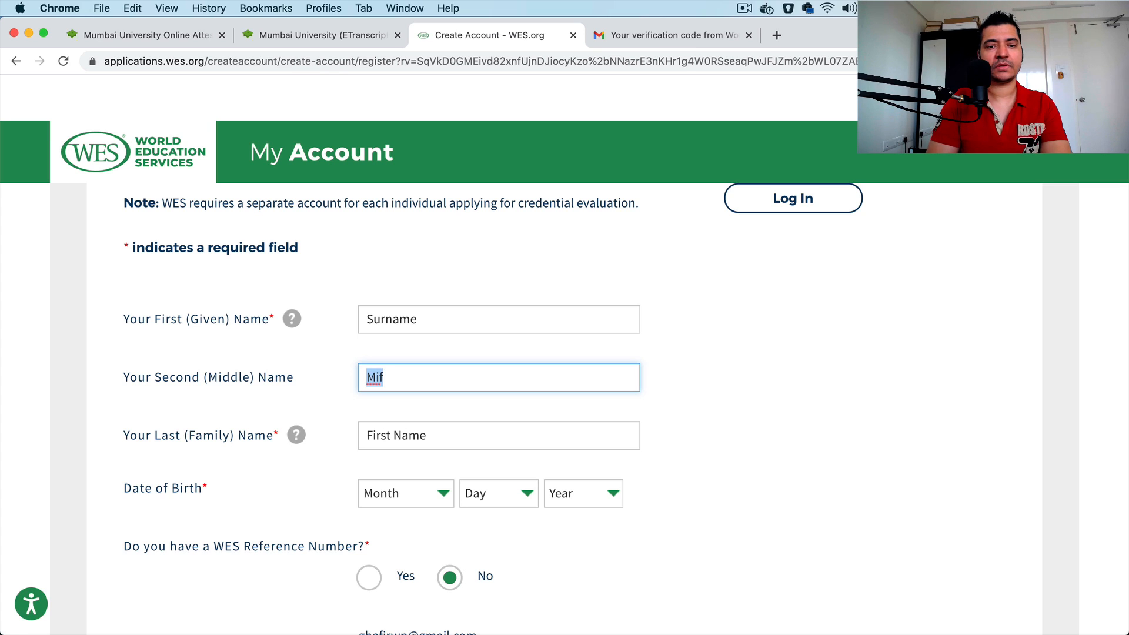
{"action": "key", "text": "BackSpace"}
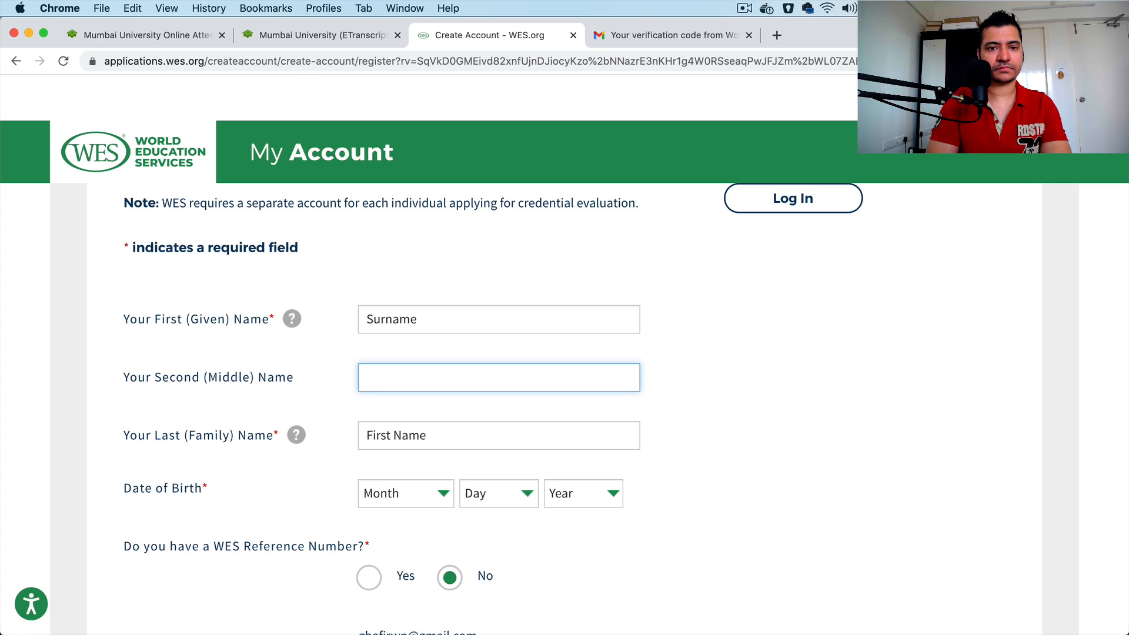
Step: Replace the placeholder text in the last (family) and first (given) name fields with the applicant's names
{"action": "left_click", "coordinate": [446, 433]}
{"action": "key", "text": "super+a"}
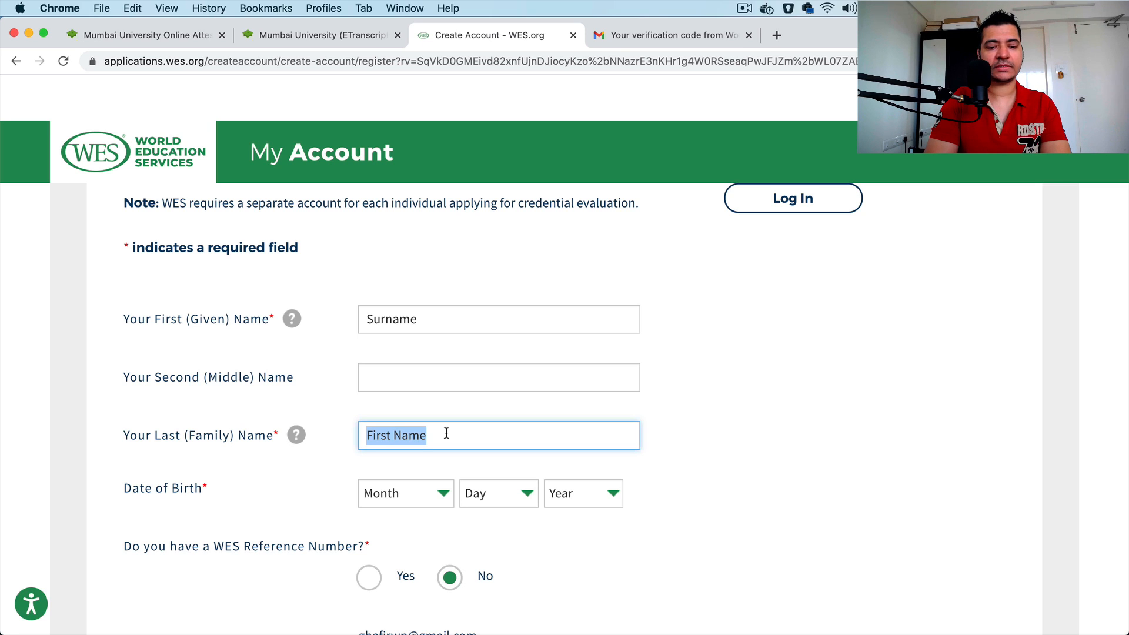
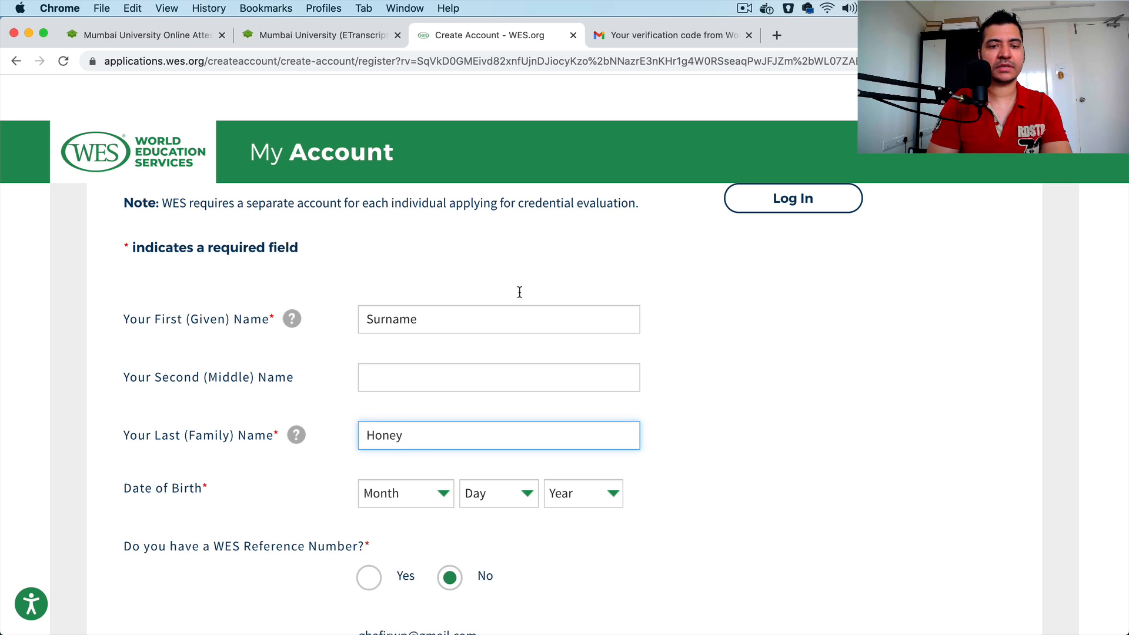
{"action": "left_click", "coordinate": [423, 320]}
{"action": "key", "text": "super+a"}
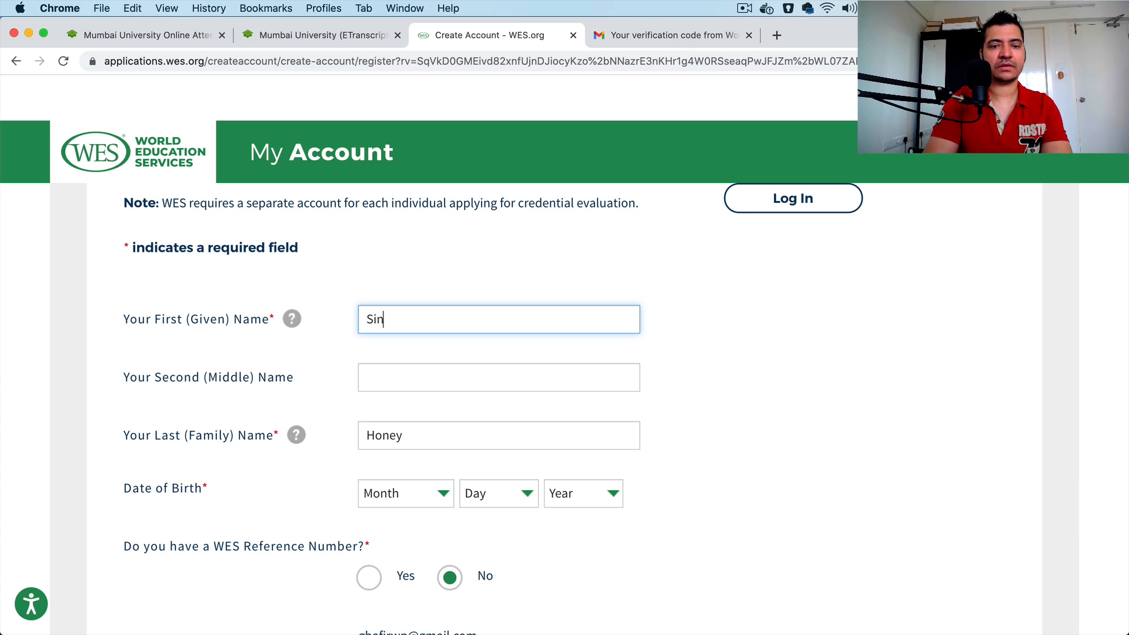
{"action": "left_click", "coordinate": [870, 383]}
Step: Choose a month, day and year for the applicant's date of birth
{"action": "scroll", "coordinate": [846, 387], "scroll_direction": "down", "scroll_amount": 3}
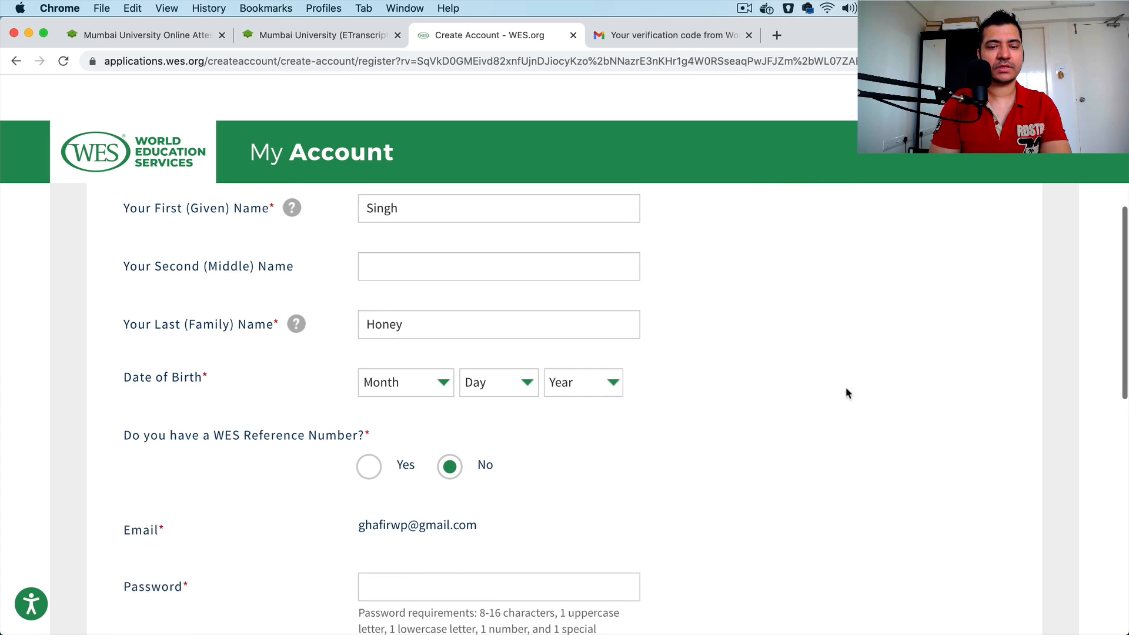
{"action": "left_click", "coordinate": [411, 373]}
{"action": "left_click", "coordinate": [411, 459]}
{"action": "left_click", "coordinate": [473, 374]}
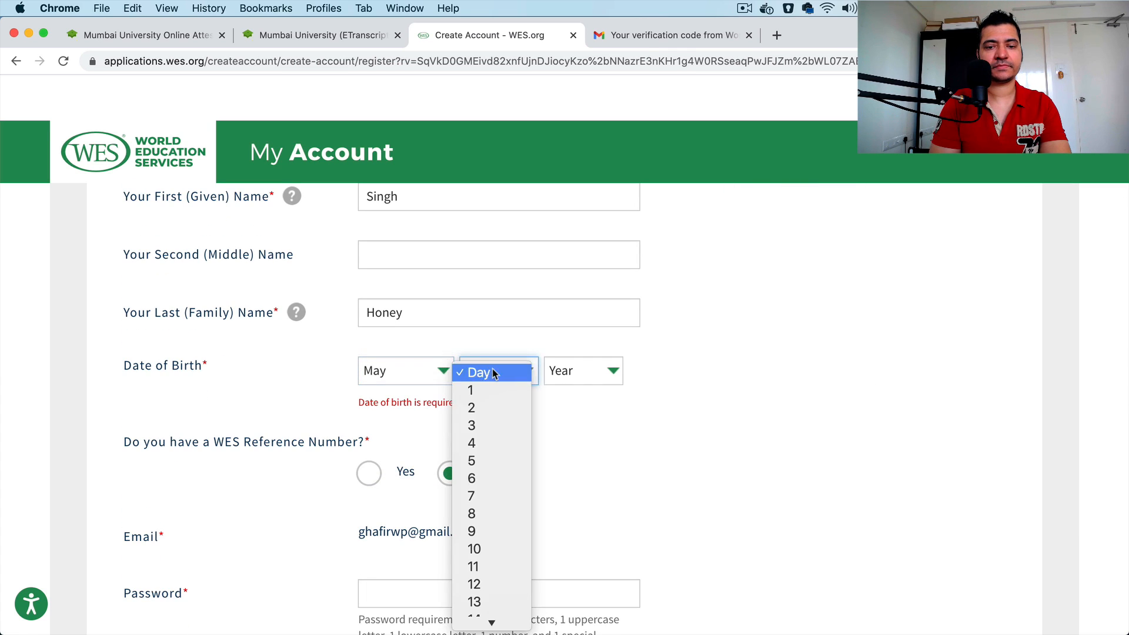
{"action": "left_click", "coordinate": [499, 410]}
{"action": "left_click", "coordinate": [598, 376]}
{"action": "left_click", "coordinate": [588, 474]}
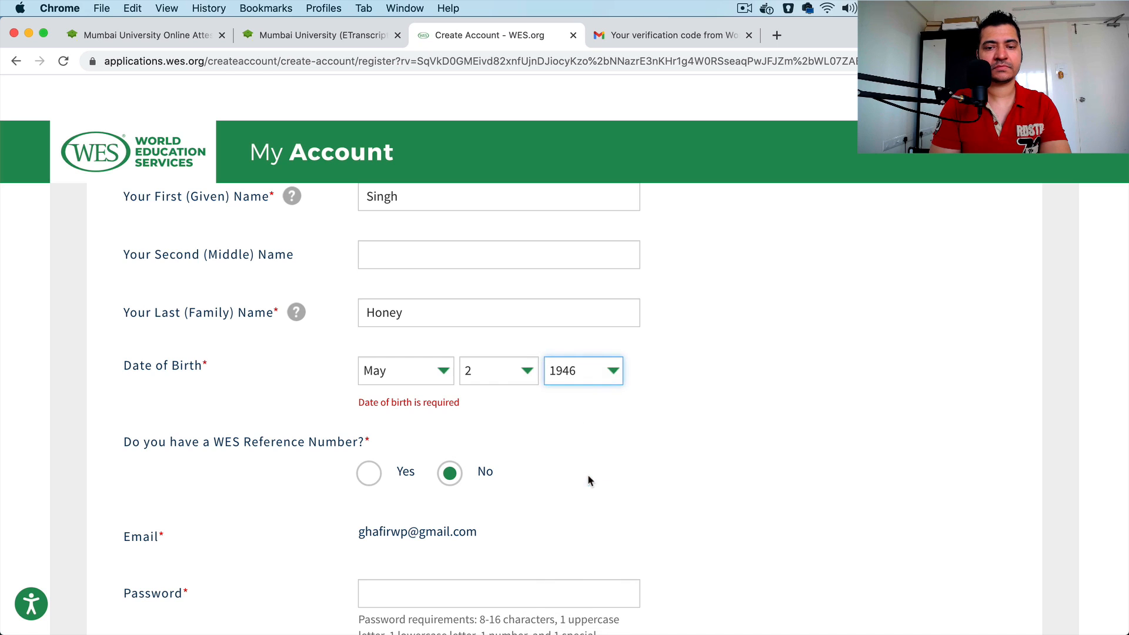
Step: Correct the year and month of the applicant's date of birth
{"action": "left_click", "coordinate": [593, 381]}
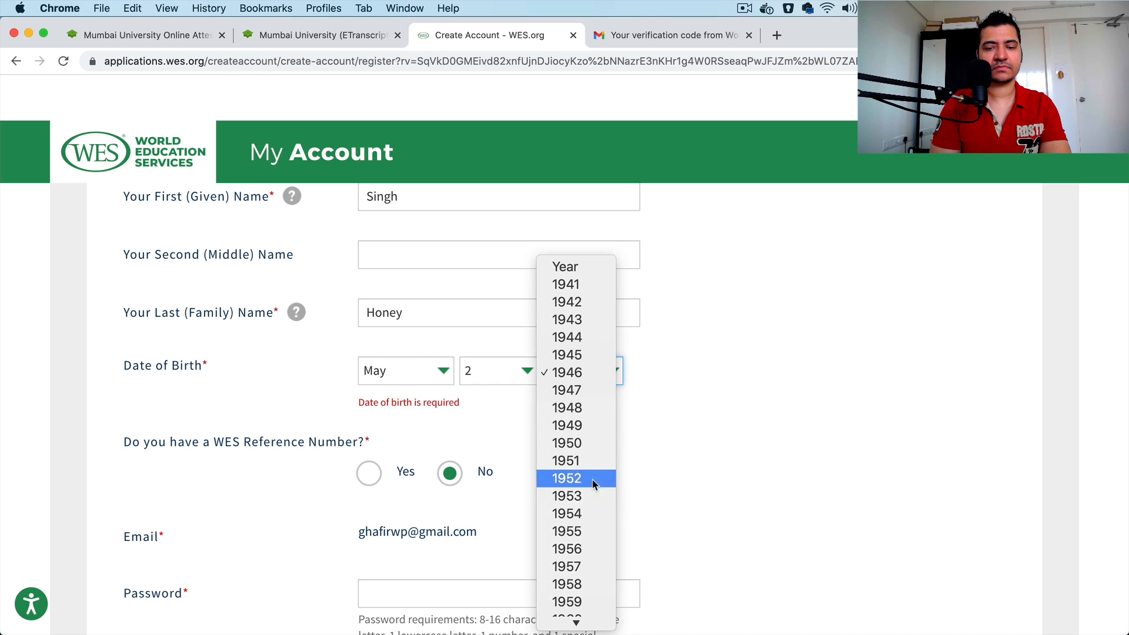
{"action": "scroll", "coordinate": [598, 608], "scroll_direction": "down", "scroll_amount": 3}
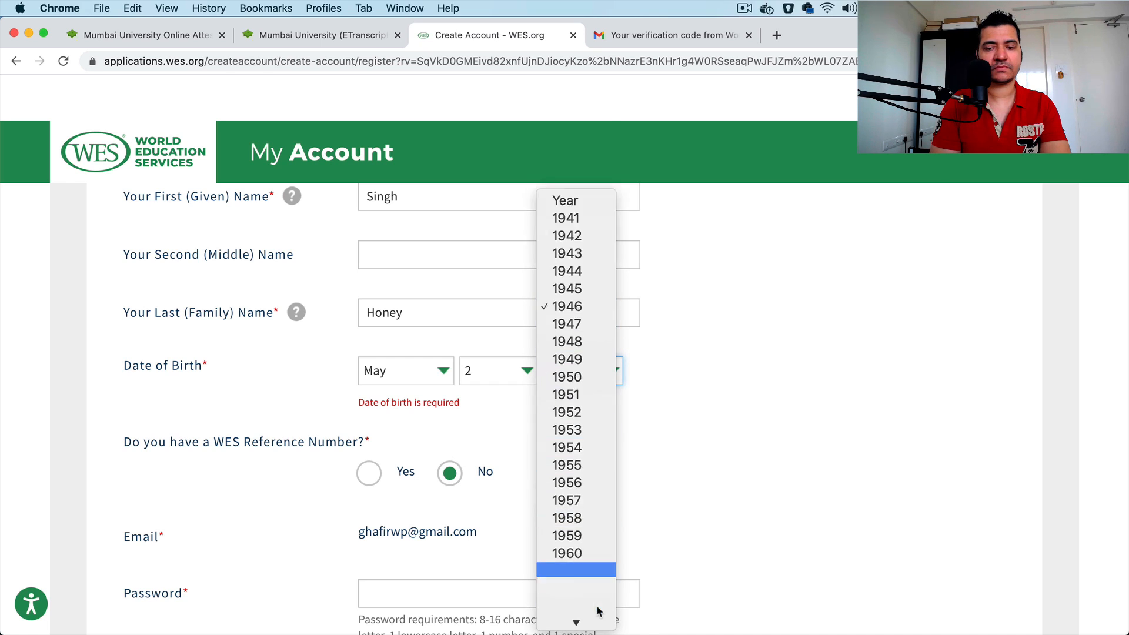
{"action": "scroll", "coordinate": [599, 612], "scroll_direction": "down", "scroll_amount": 5}
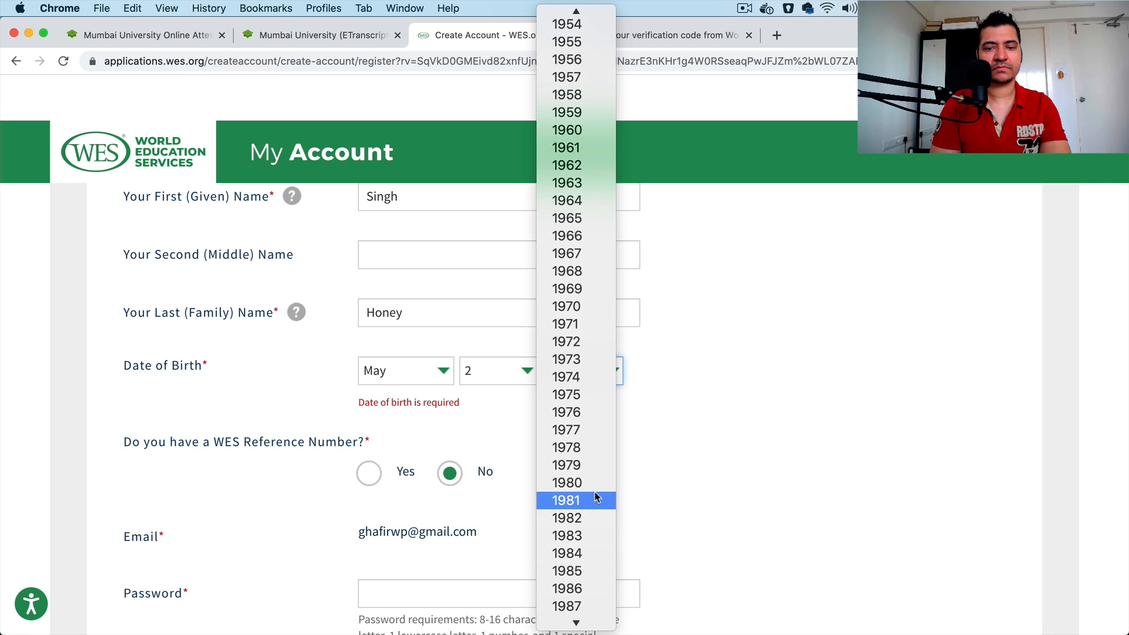
{"action": "left_click", "coordinate": [584, 612]}
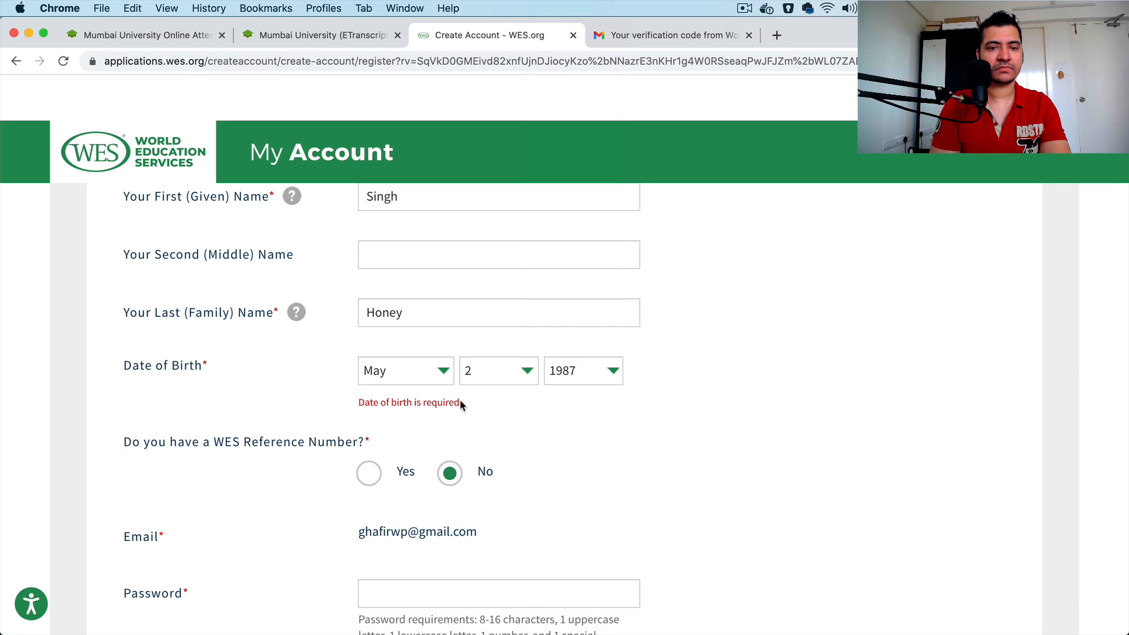
{"action": "left_click", "coordinate": [423, 368]}
{"action": "left_click", "coordinate": [423, 388]}
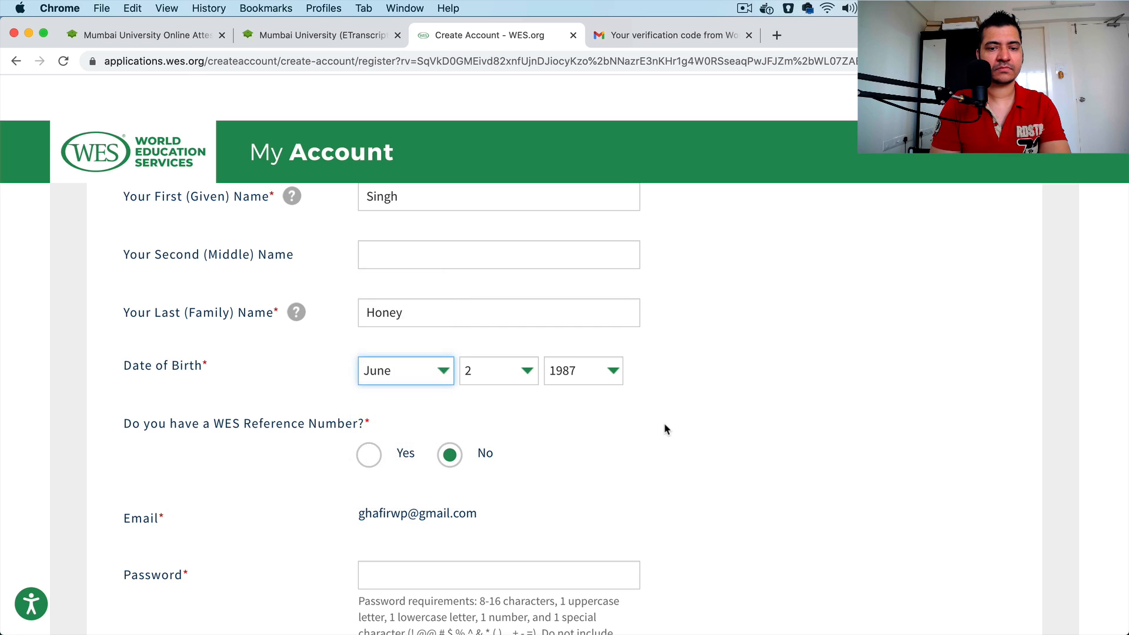
{"action": "left_click", "coordinate": [665, 422]}
Step: Answer Yes to having a WES Reference Number to view the extra field, and set the answer back to No
{"action": "scroll", "coordinate": [383, 442], "scroll_direction": "down", "scroll_amount": 2}
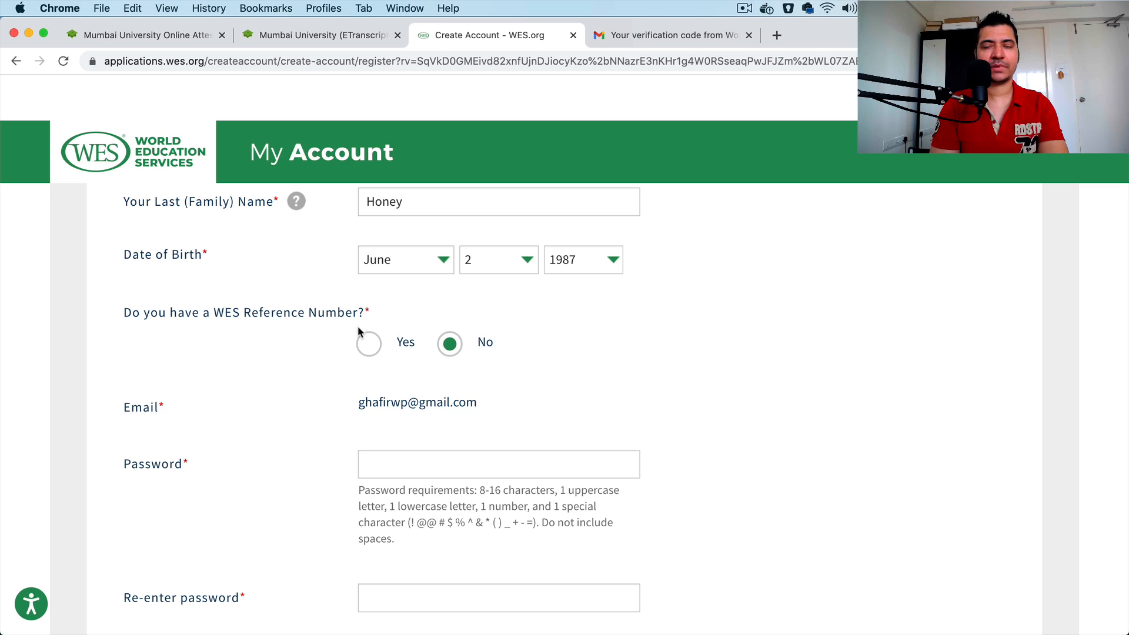
{"action": "left_click", "coordinate": [365, 345]}
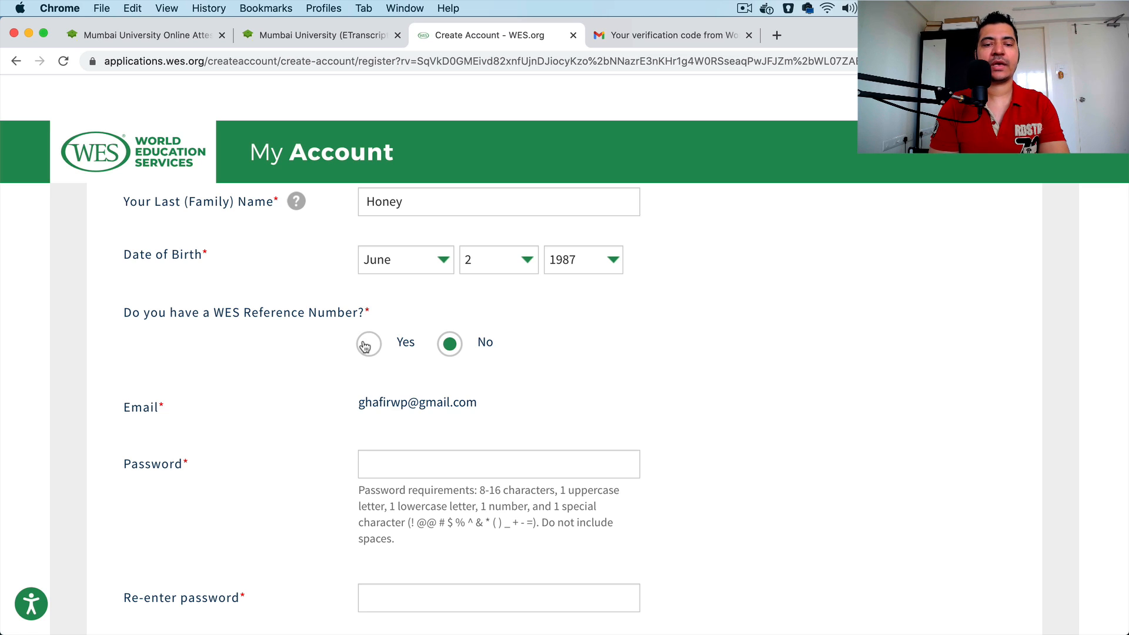
{"action": "left_click", "coordinate": [459, 353]}
Step: Enter an account password that meets the listed character requirements in the Password field
{"action": "scroll", "coordinate": [653, 446], "scroll_direction": "down", "scroll_amount": 5}
{"action": "left_click", "coordinate": [459, 257]}
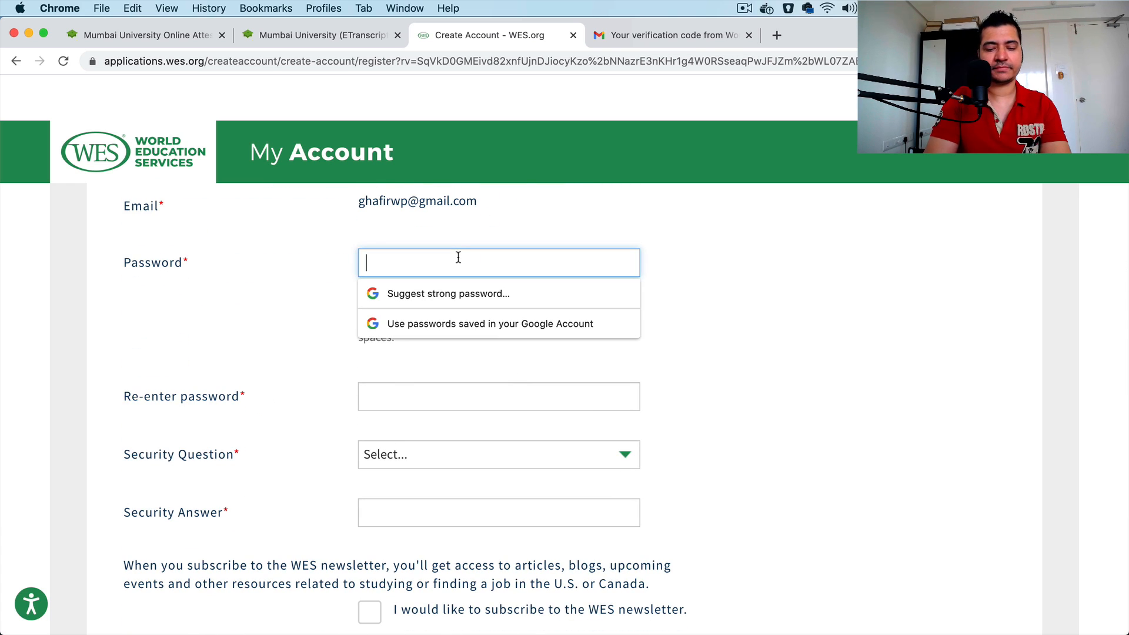
{"action": "type", "text": "•"}
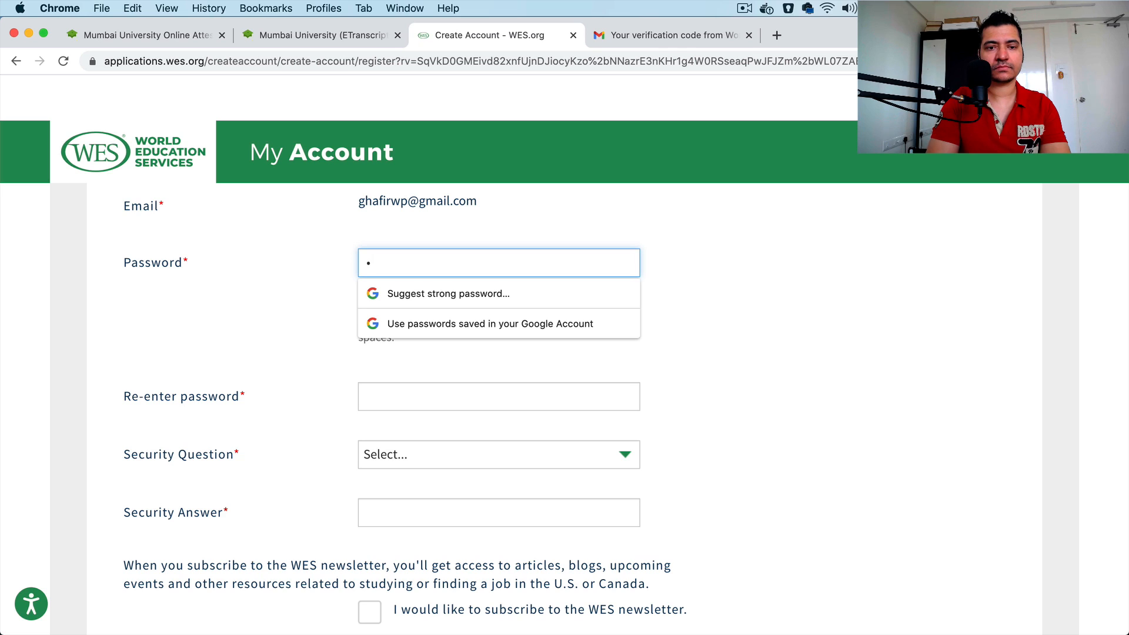
{"action": "type", "text": "•••••••"}
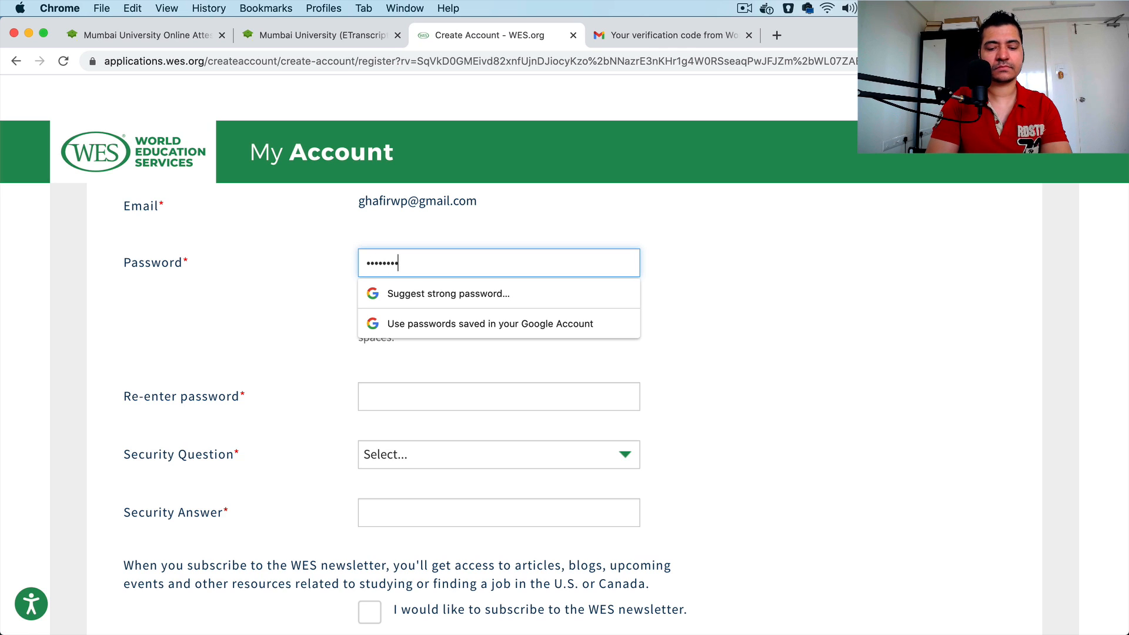
{"action": "type", "text": "•••••"}
{"action": "key", "text": "Tab"}
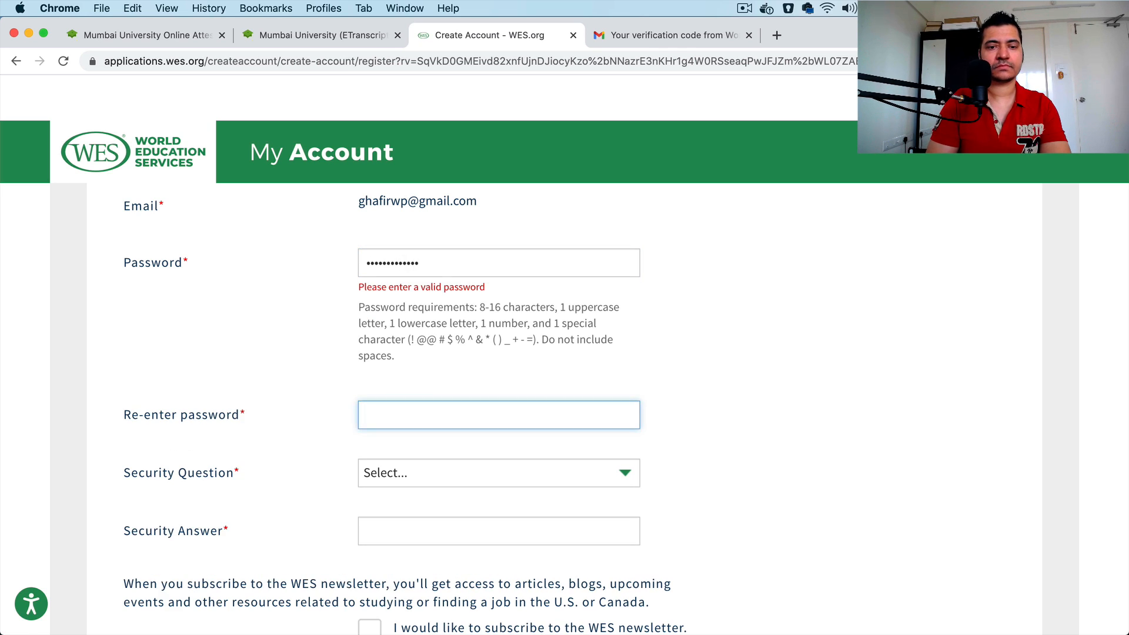
{"action": "left_click", "coordinate": [441, 262]}
{"action": "type", "text": "•"}
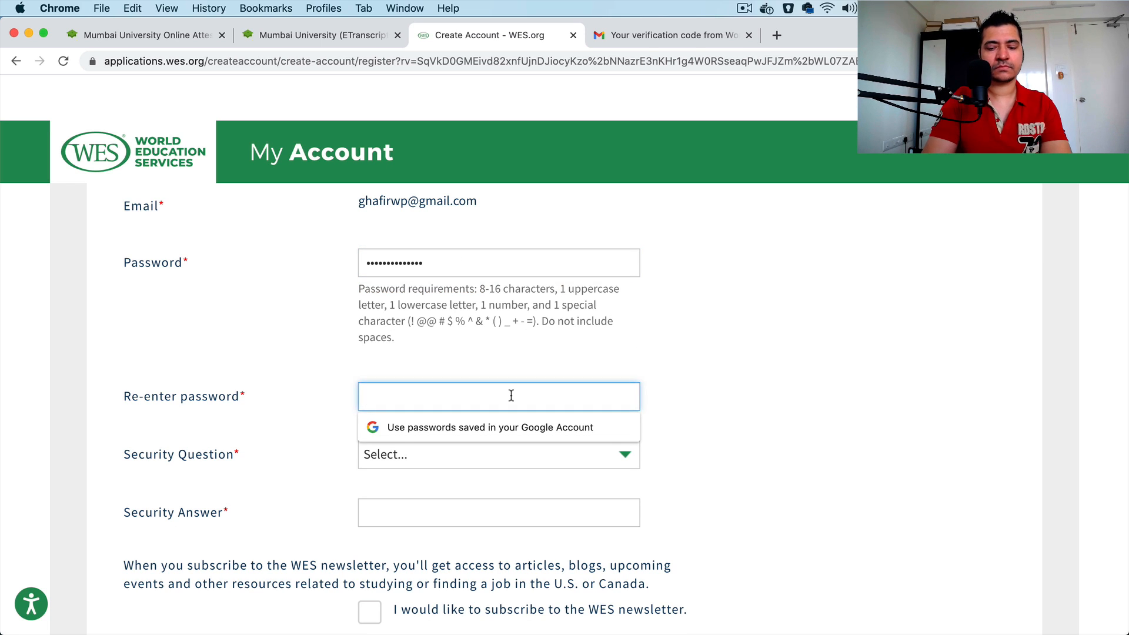
Step: Repeat the account password in the Re-enter password field
{"action": "type", "text": "••••••••••••••"}
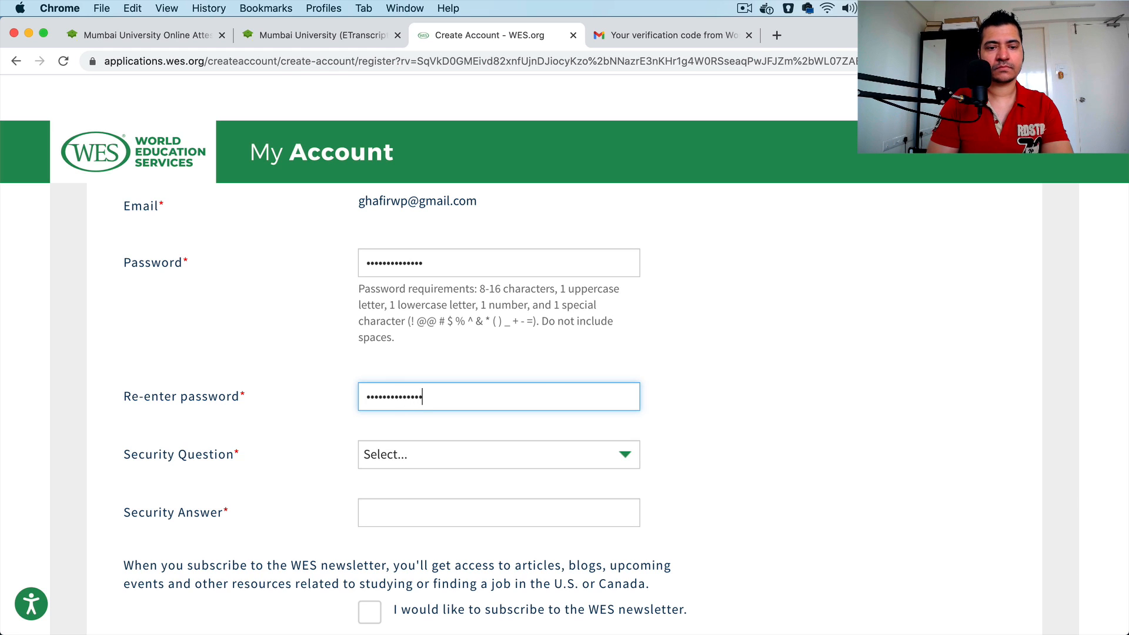
{"action": "left_click", "coordinate": [810, 382]}
Step: Choose "What is your mother's maiden name?" as the security question and fill in the security answer
{"action": "scroll", "coordinate": [810, 382], "scroll_direction": "down", "scroll_amount": 3}
{"action": "left_click", "coordinate": [539, 353]}
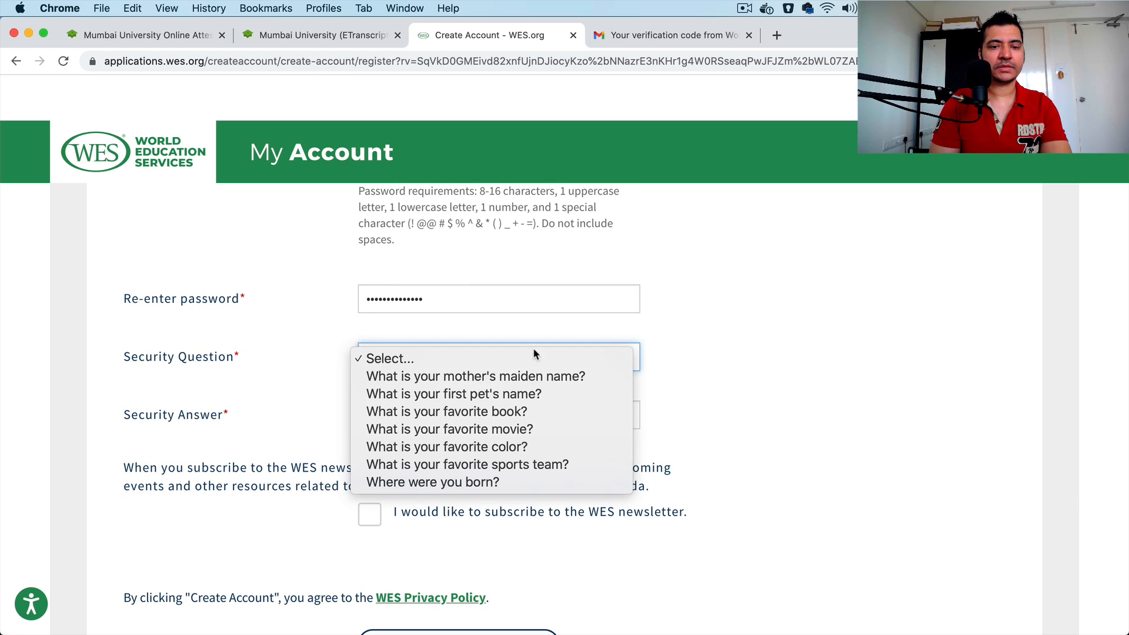
{"action": "left_click", "coordinate": [547, 377]}
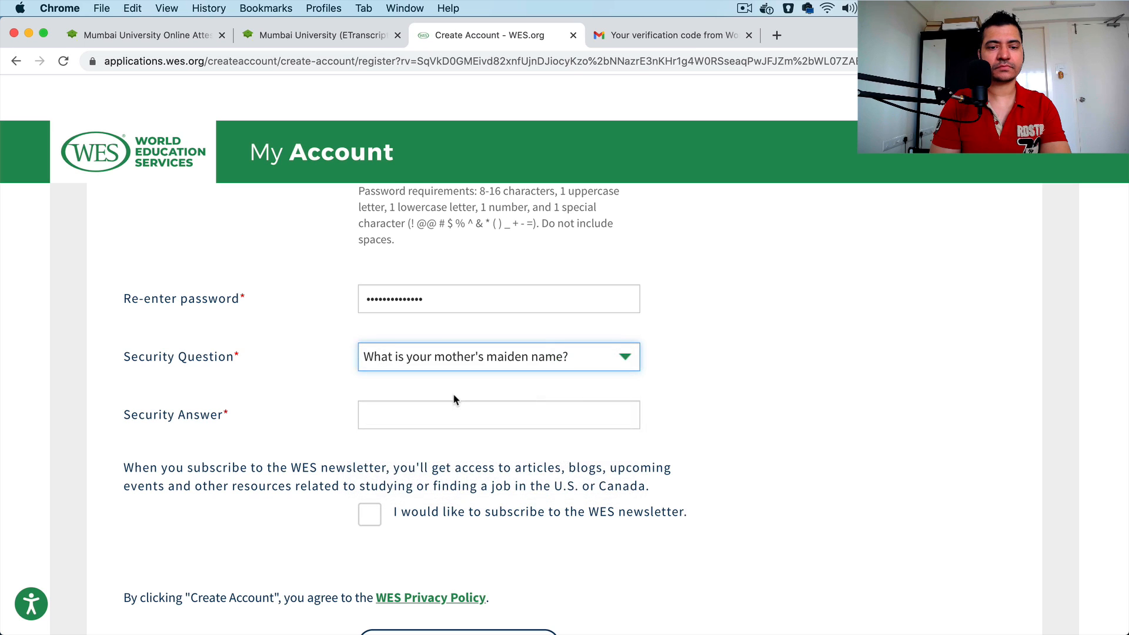
{"action": "left_click", "coordinate": [439, 408]}
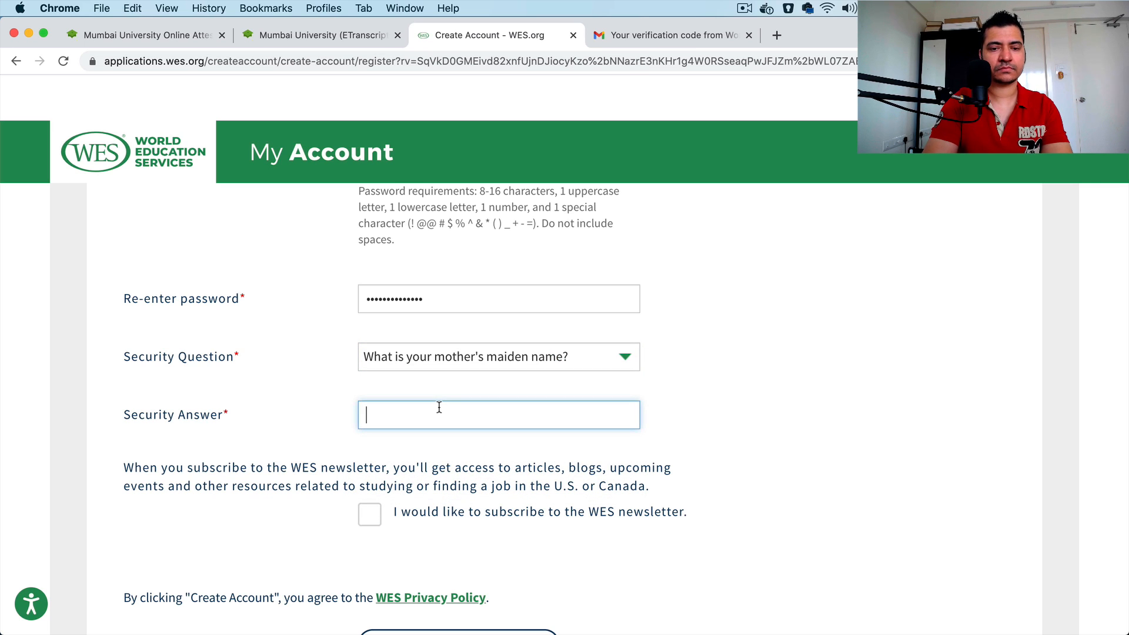
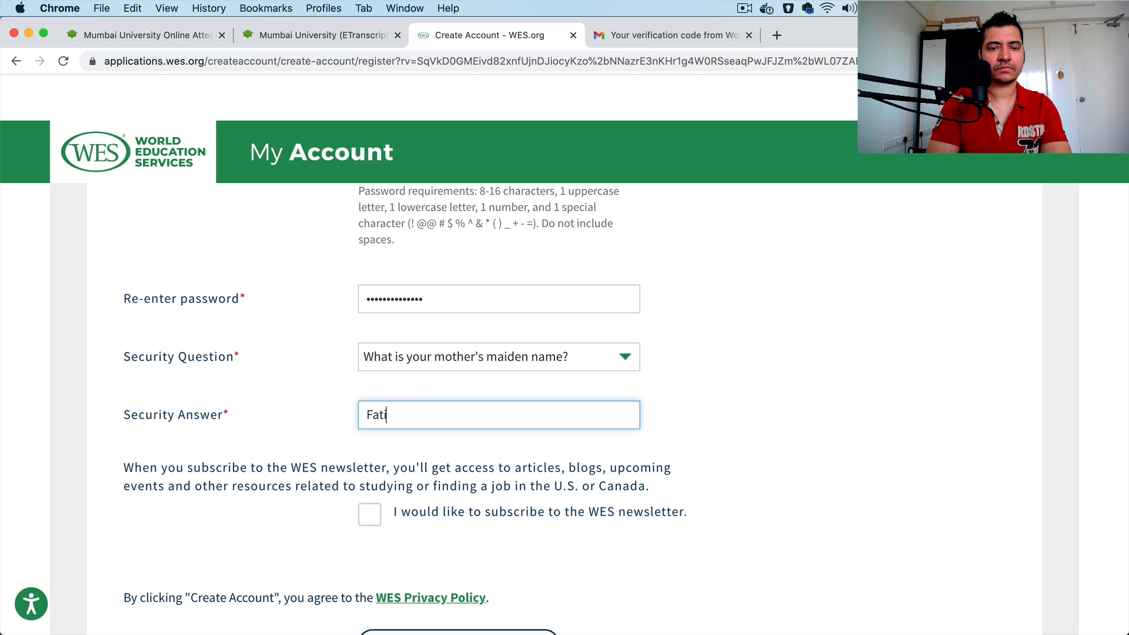
{"action": "left_click", "coordinate": [704, 350]}
Step: Create the account without subscribing to the WES newsletter, and dismiss the browser's offer to save the password
{"action": "scroll", "coordinate": [704, 351], "scroll_direction": "down", "scroll_amount": 2}
{"action": "scroll", "coordinate": [704, 352], "scroll_direction": "down", "scroll_amount": 2}
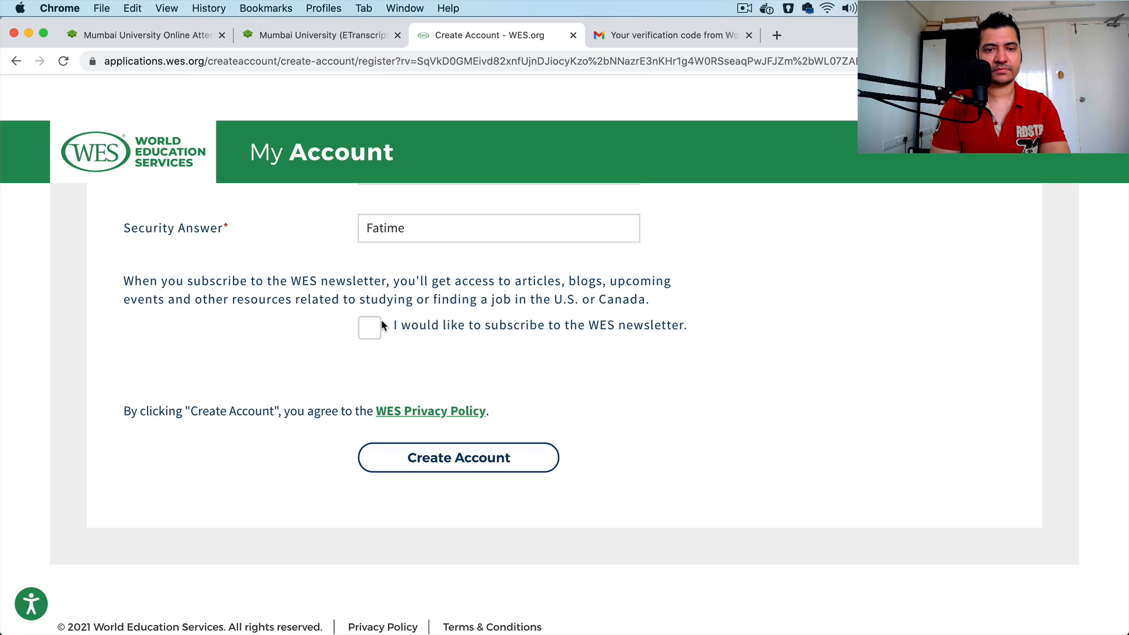
{"action": "left_click", "coordinate": [471, 457]}
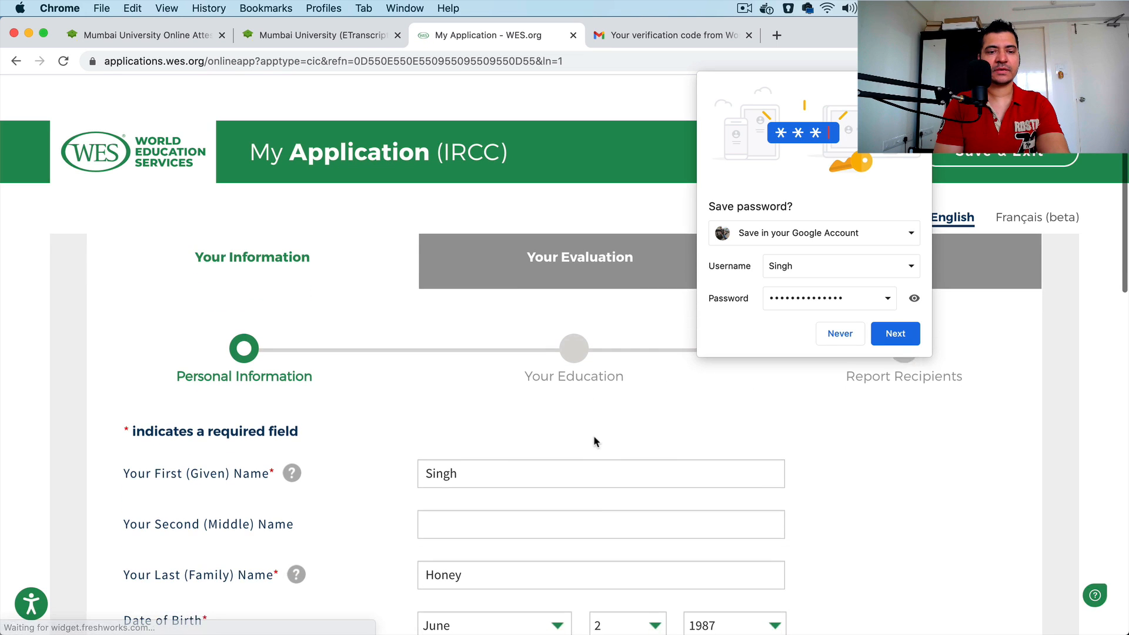
{"action": "left_click", "coordinate": [580, 401]}
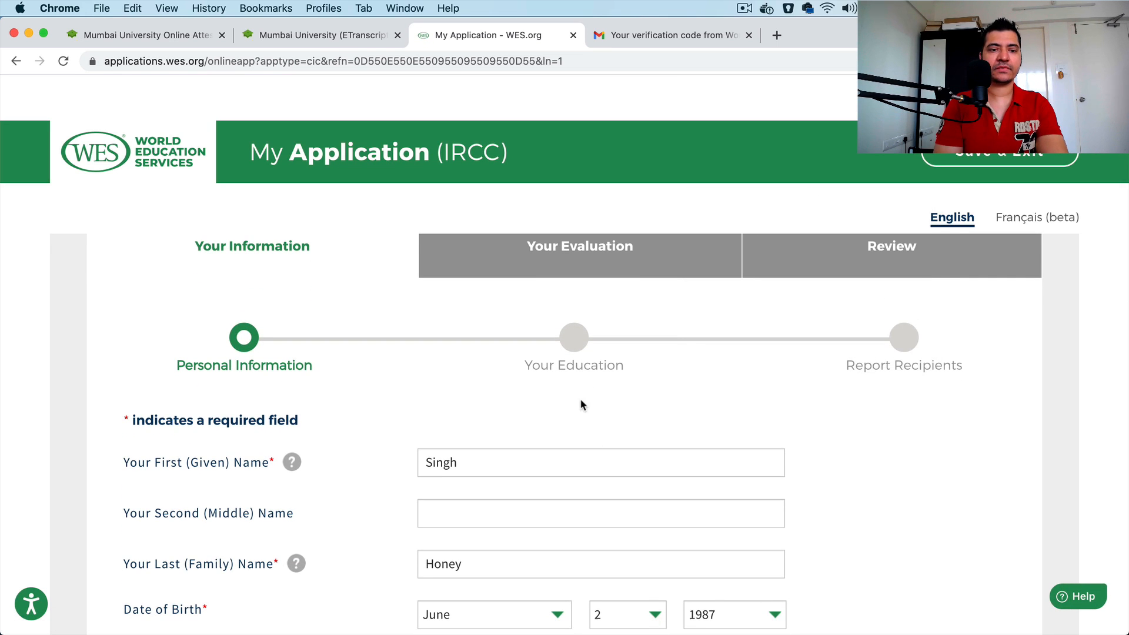
Step: Set Country or Territory to India in the address section of the application's Personal Information page
{"action": "scroll", "coordinate": [581, 401], "scroll_direction": "down", "scroll_amount": 3}
{"action": "scroll", "coordinate": [580, 398], "scroll_direction": "down", "scroll_amount": 5}
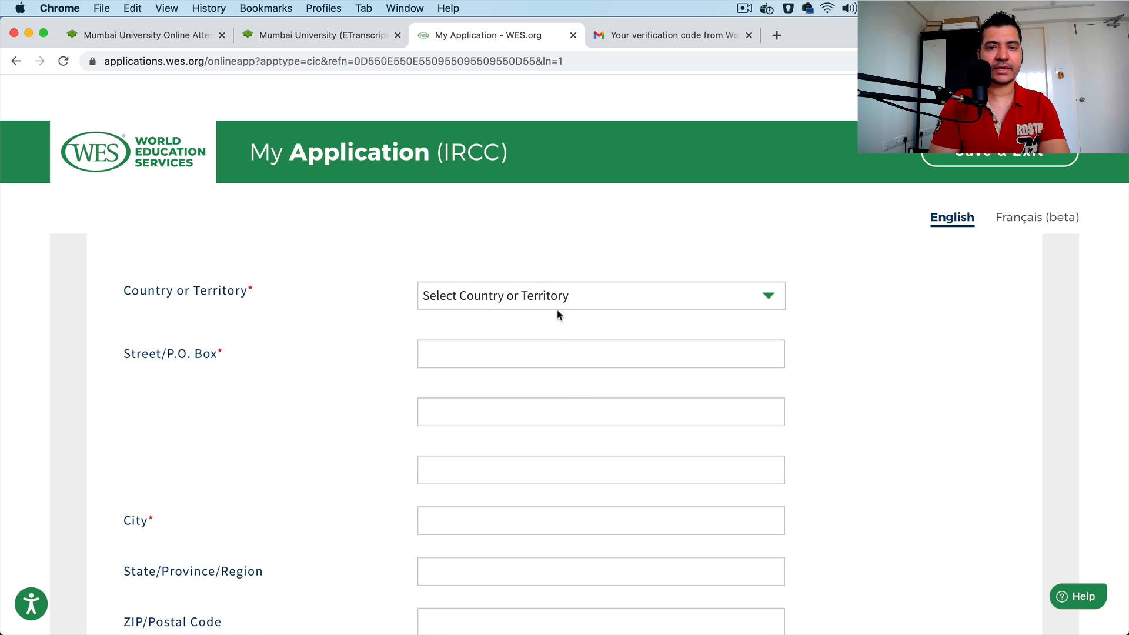
{"action": "left_click", "coordinate": [540, 294]}
{"action": "key", "text": "Down"}
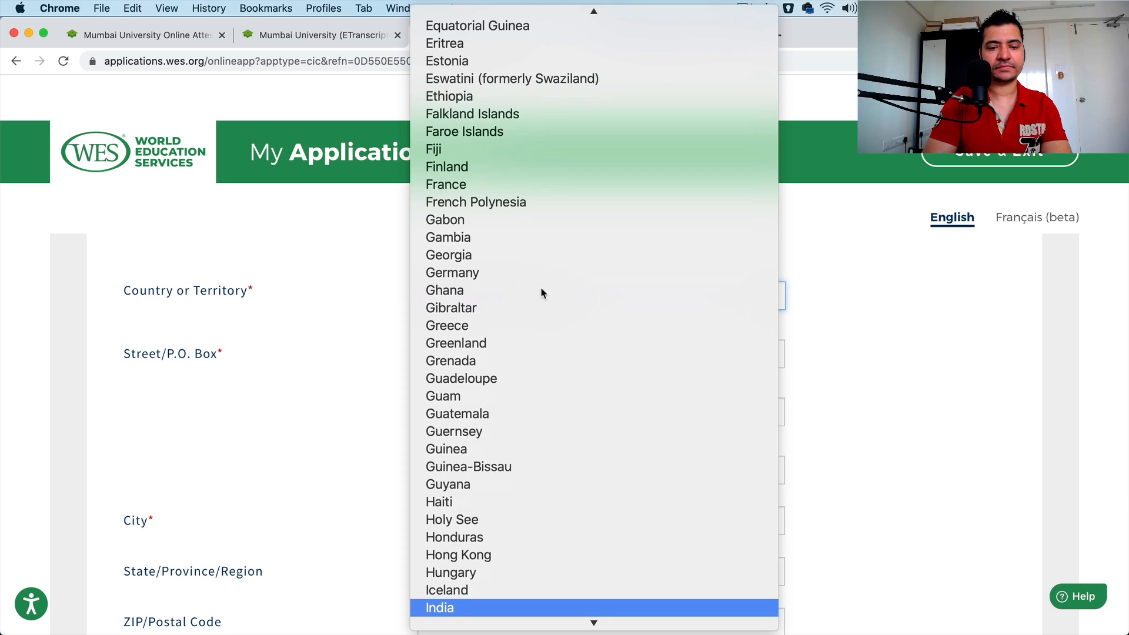
{"action": "left_click", "coordinate": [496, 608]}
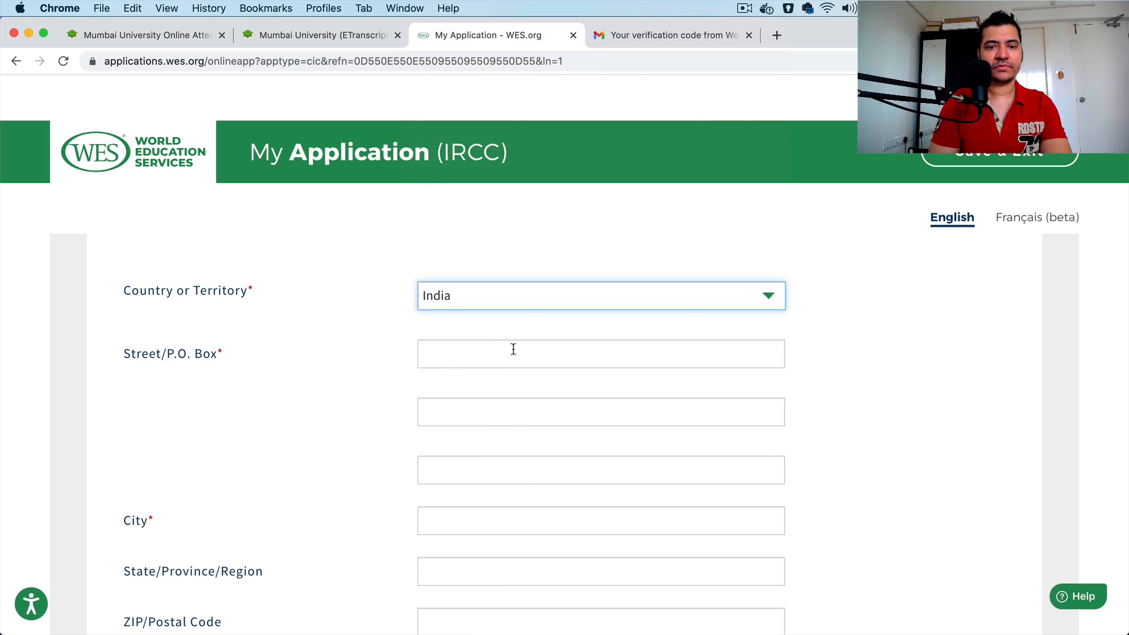
Step: Enter the applicant's street address in the first Street/P.O. Box line of the mailing address
{"action": "left_click", "coordinate": [513, 349]}
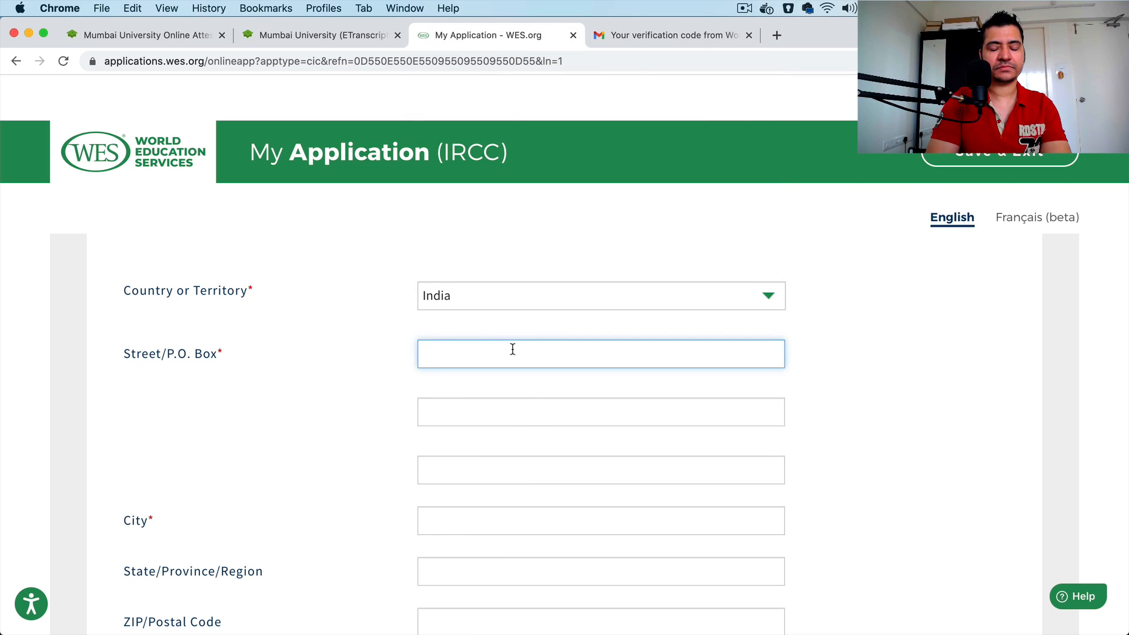
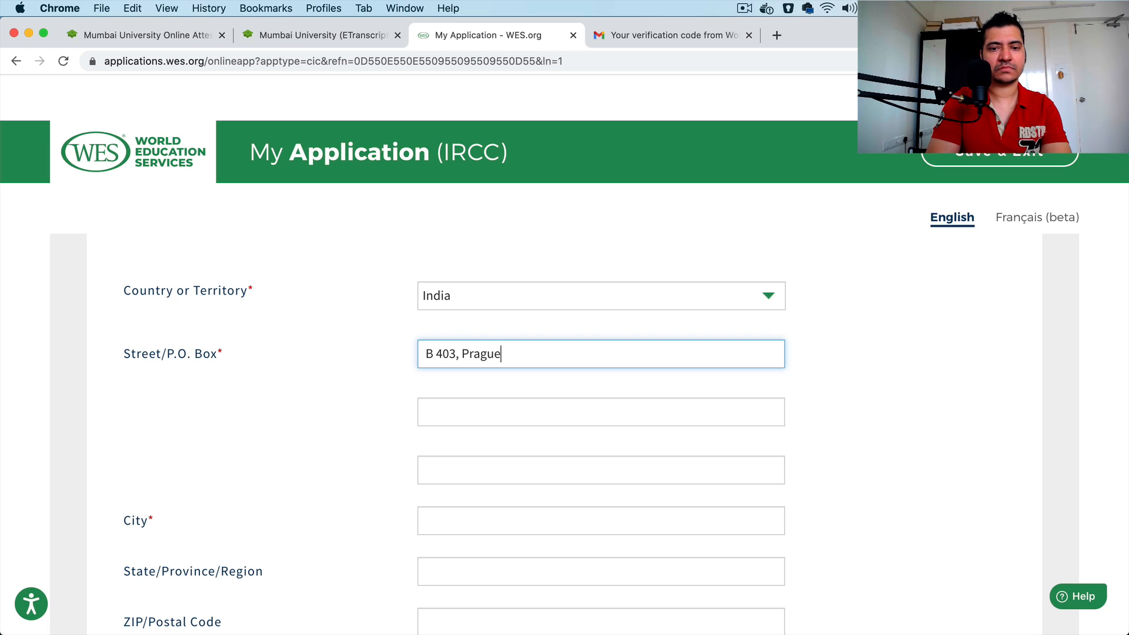
{"action": "key", "text": "Tab"}
Step: Fill in the applicant's city and state in the mailing address
{"action": "scroll", "coordinate": [602, 353], "scroll_direction": "down", "scroll_amount": 2}
{"action": "left_click", "coordinate": [486, 383]}
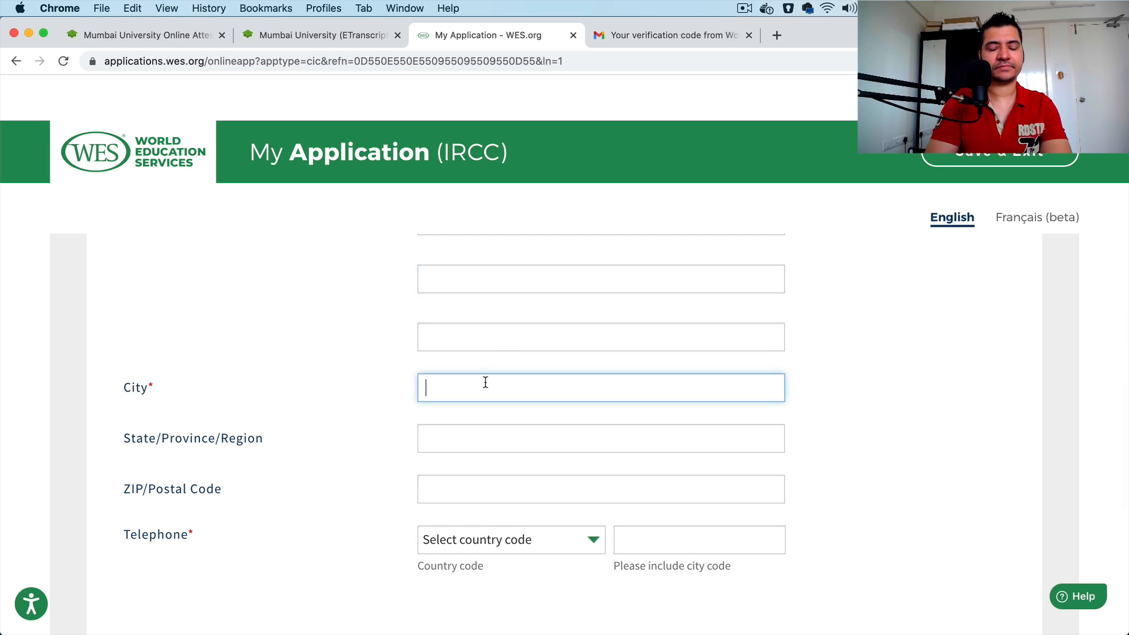
{"action": "type", "text": "Muma"}
{"action": "key", "text": "BackSpace"}
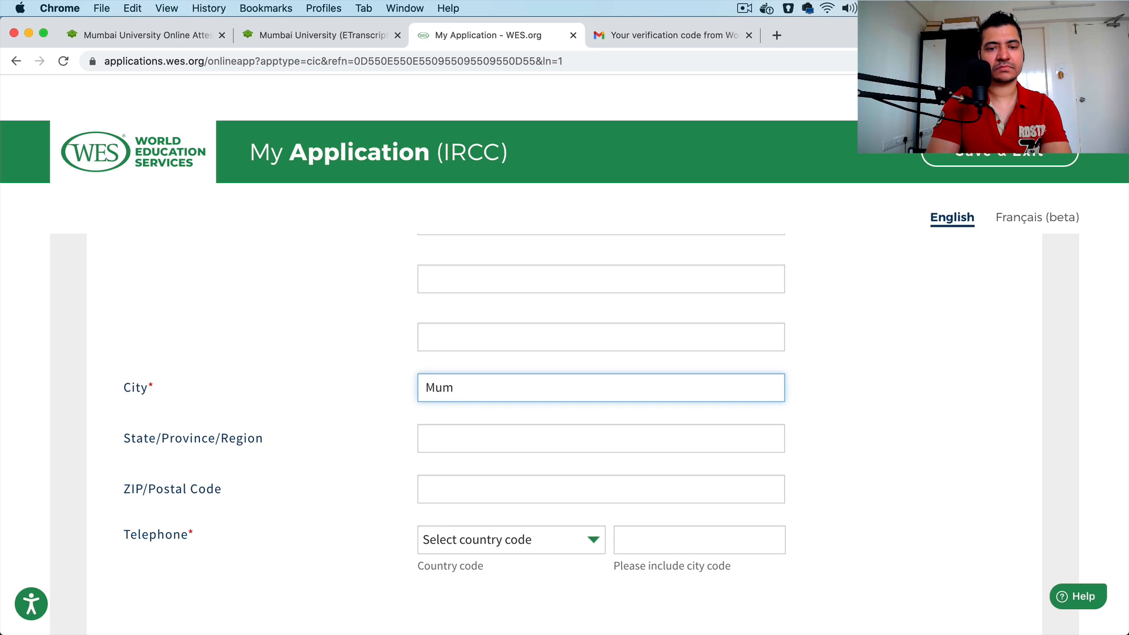
{"action": "type", "text": "bai"}
{"action": "key", "text": "Tab"}
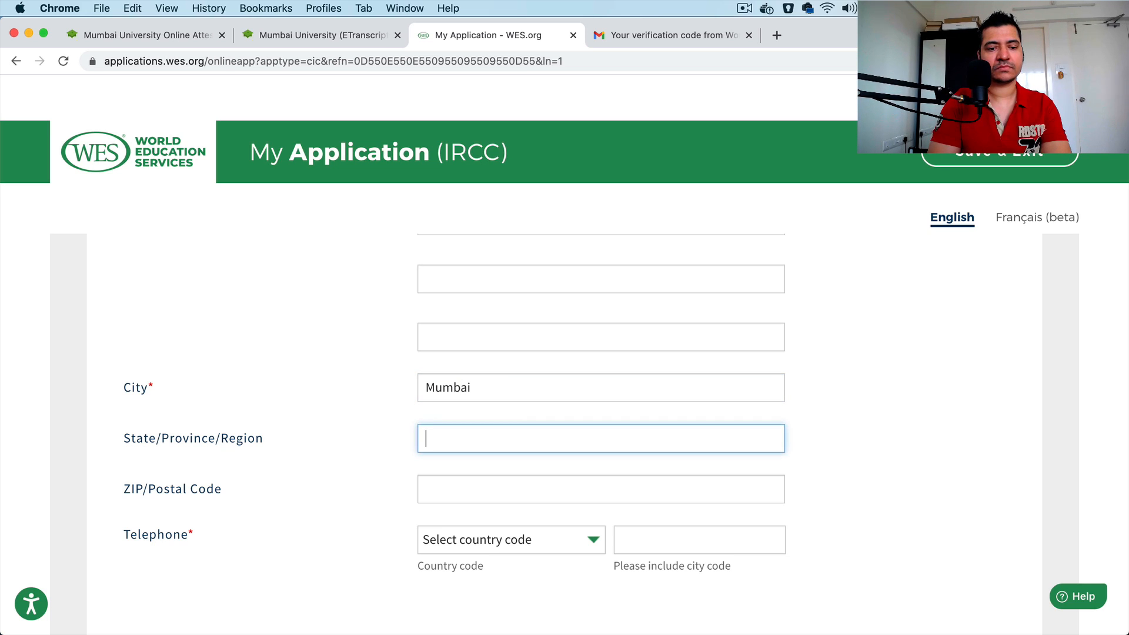
{"action": "type", "text": "Maharas"}
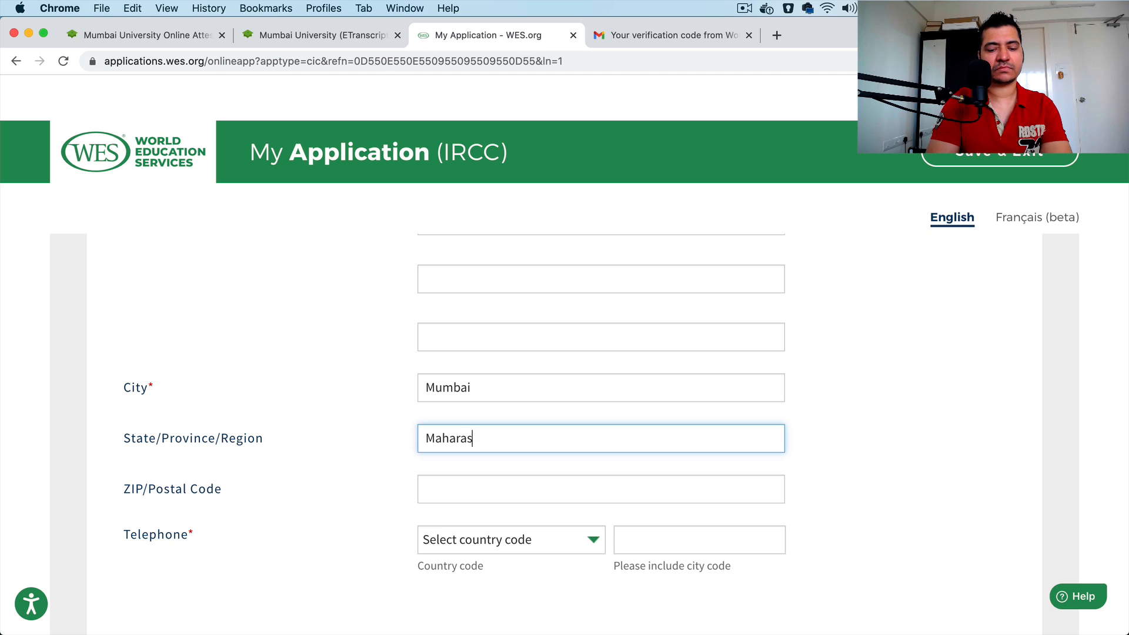
{"action": "type", "text": "tra"}
Step: Enter the applicant's postal code in the ZIP/Postal Code field of the mailing address
{"action": "scroll", "coordinate": [491, 376], "scroll_direction": "down", "scroll_amount": 4}
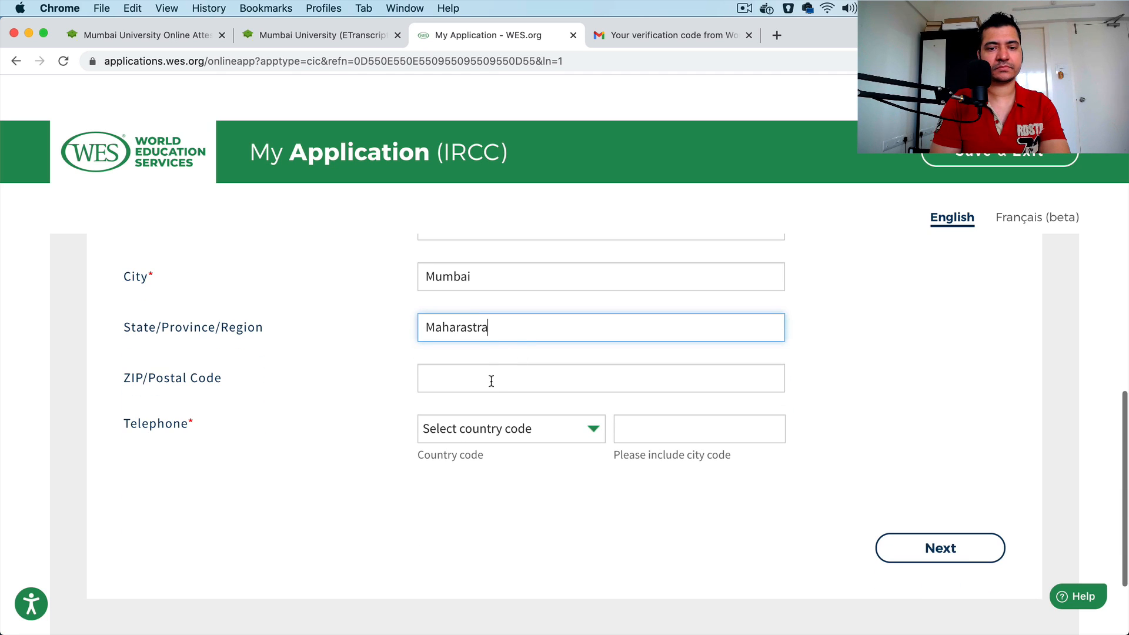
{"action": "left_click", "coordinate": [489, 382]}
{"action": "type", "text": "422"}
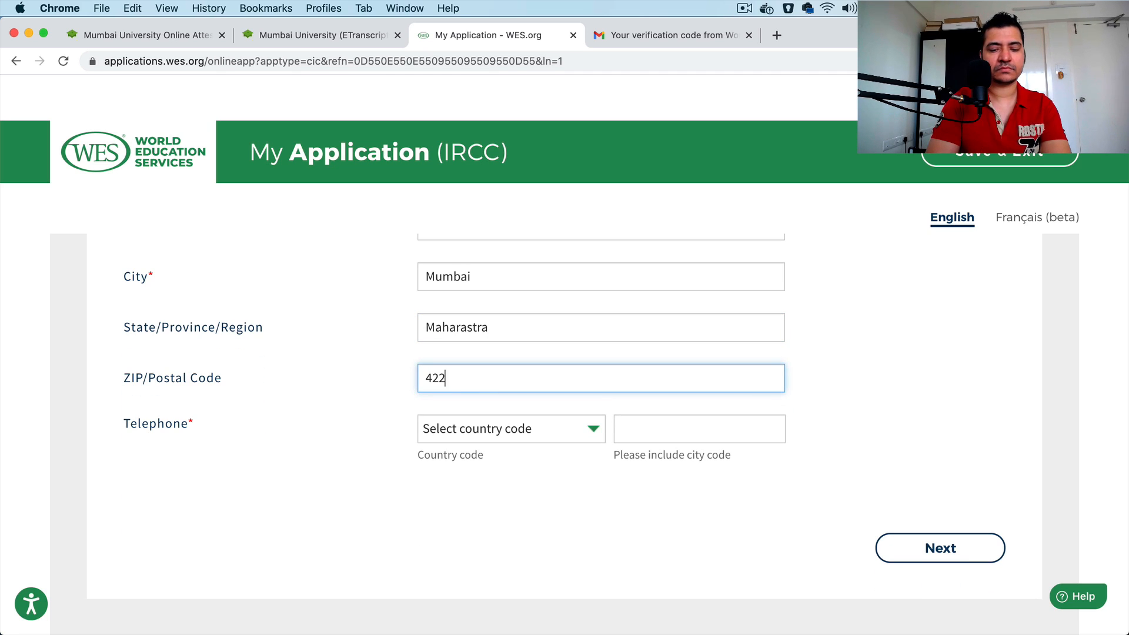
{"action": "type", "text": "020"}
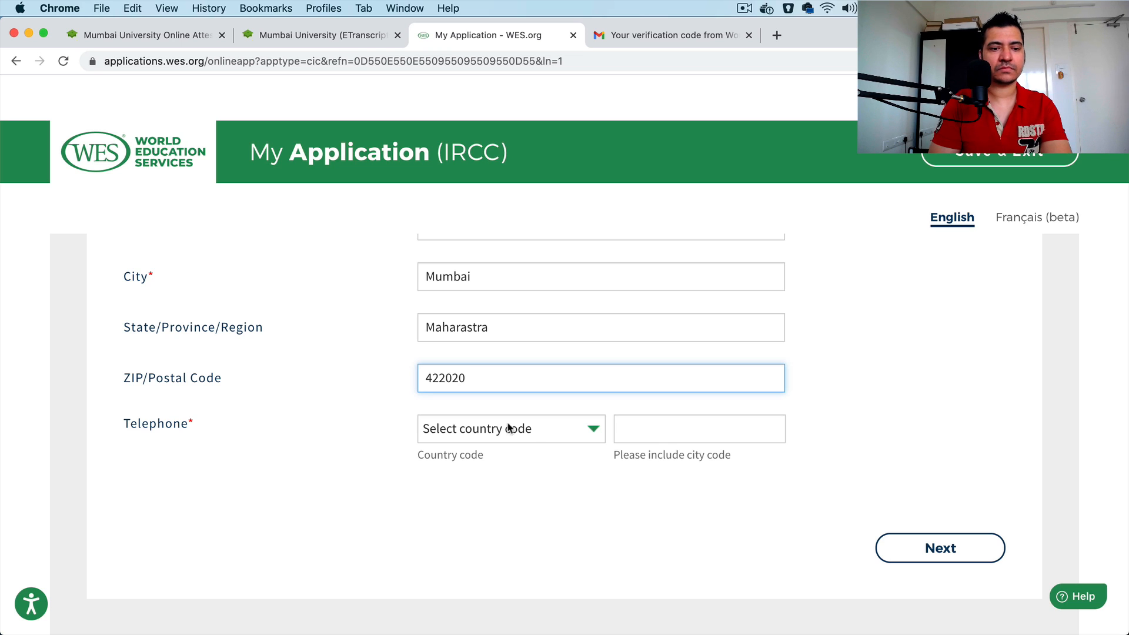
Step: Choose India (91) as the telephone country code and enter the applicant's phone number
{"action": "left_click", "coordinate": [528, 430]}
{"action": "type", "text": "india"}
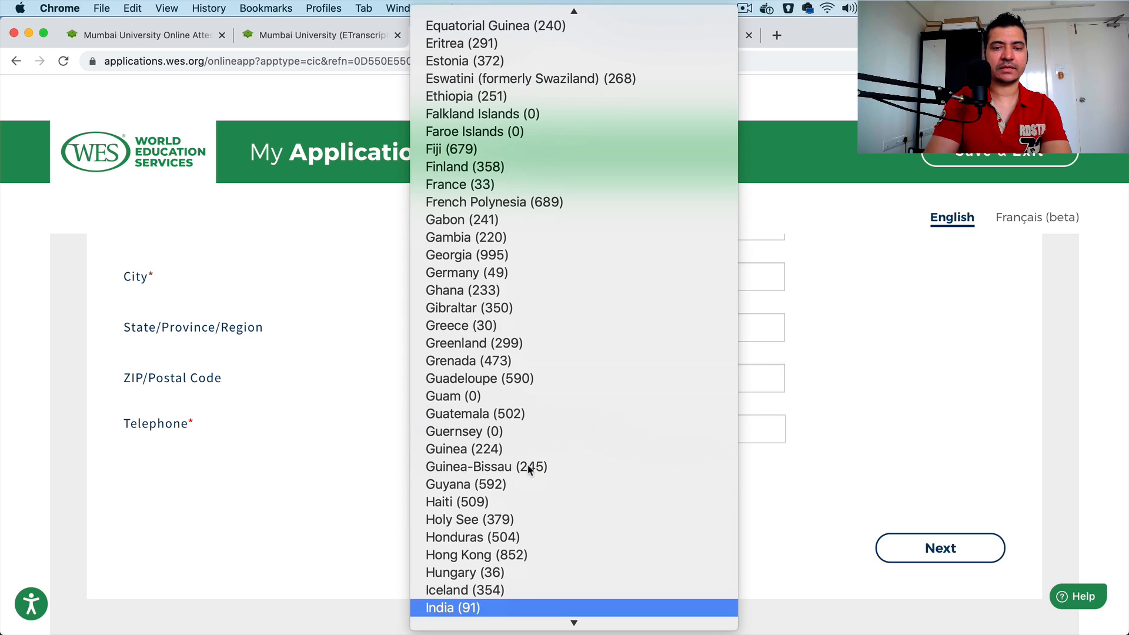
{"action": "left_click", "coordinate": [536, 603]}
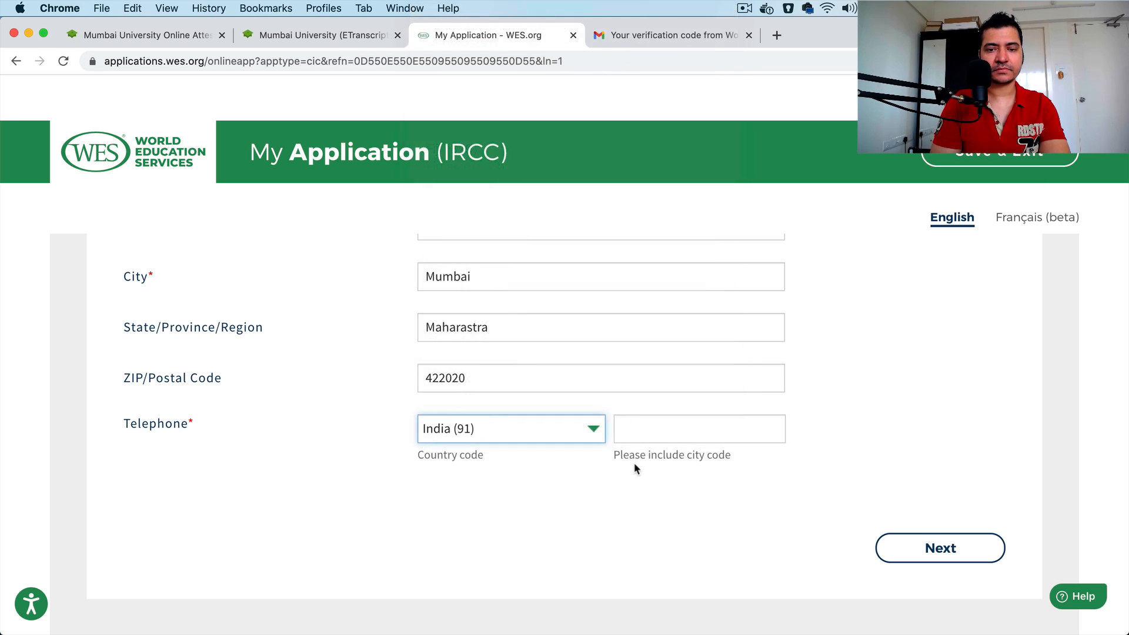
{"action": "left_click", "coordinate": [646, 423]}
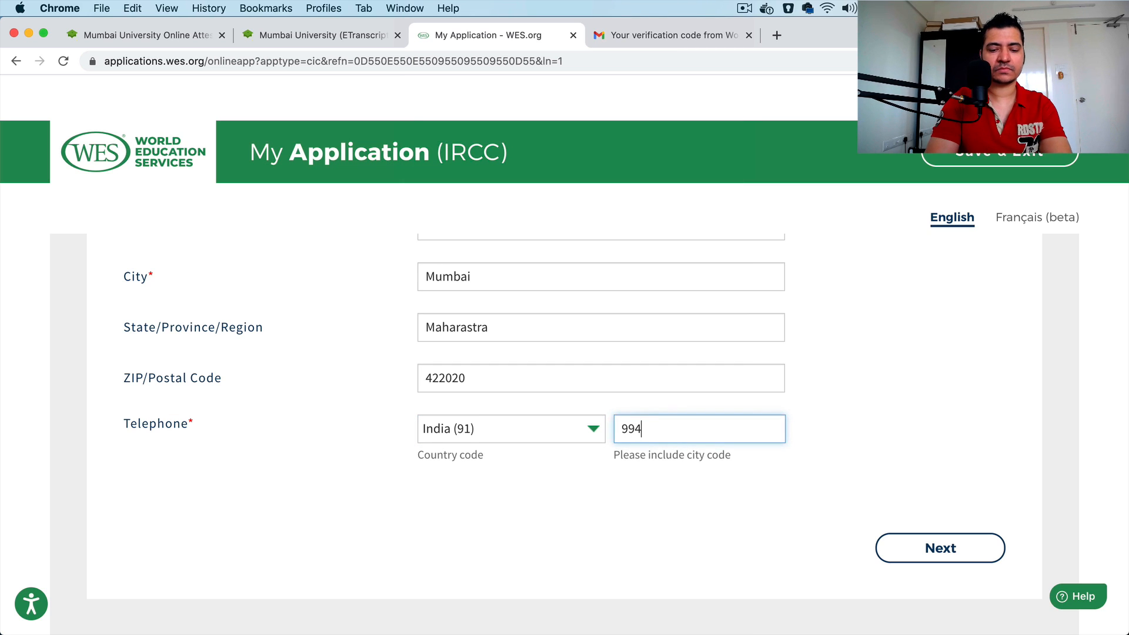
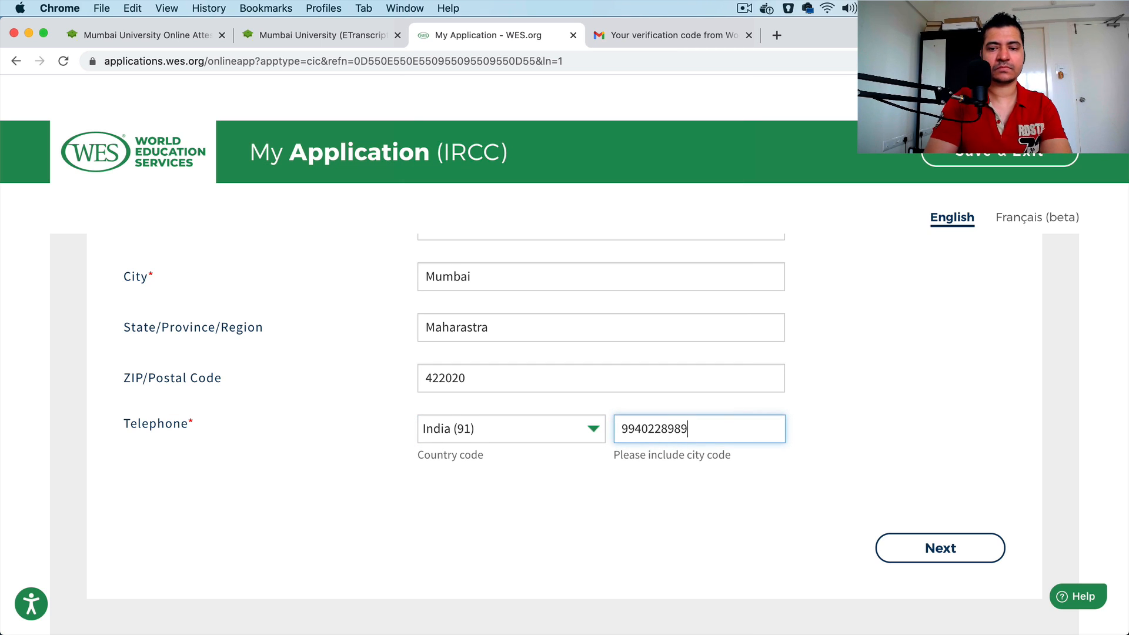
Step: Set Gender to Man in the personal information and submit the page to continue to Your Education
{"action": "left_click", "coordinate": [900, 543]}
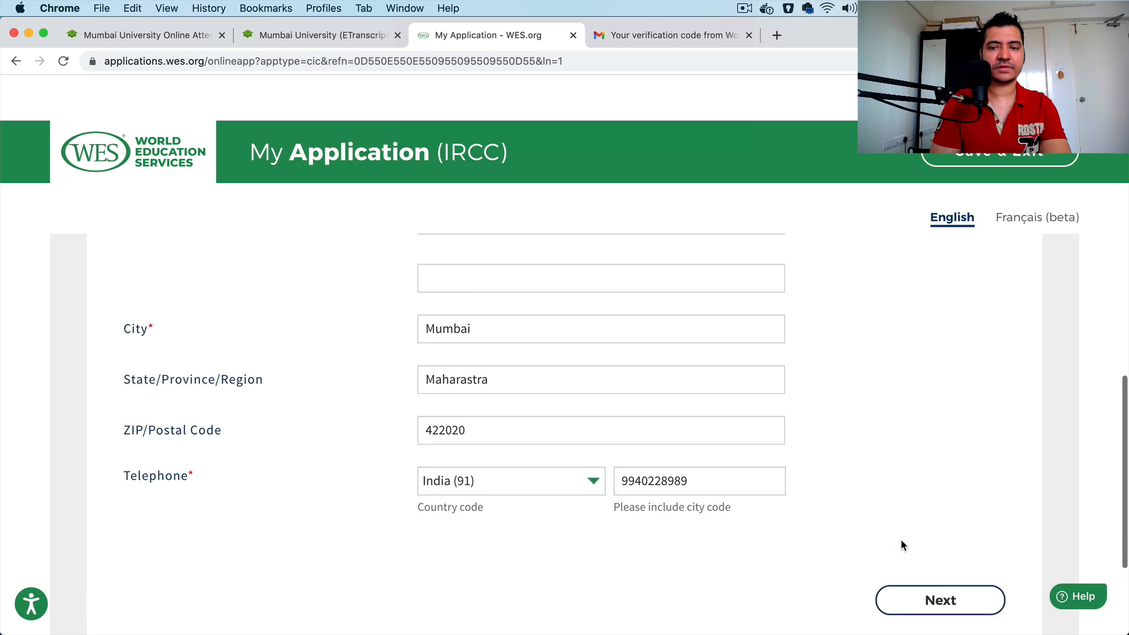
{"action": "scroll", "coordinate": [745, 452], "scroll_direction": "up", "scroll_amount": 3}
{"action": "left_click", "coordinate": [525, 459]}
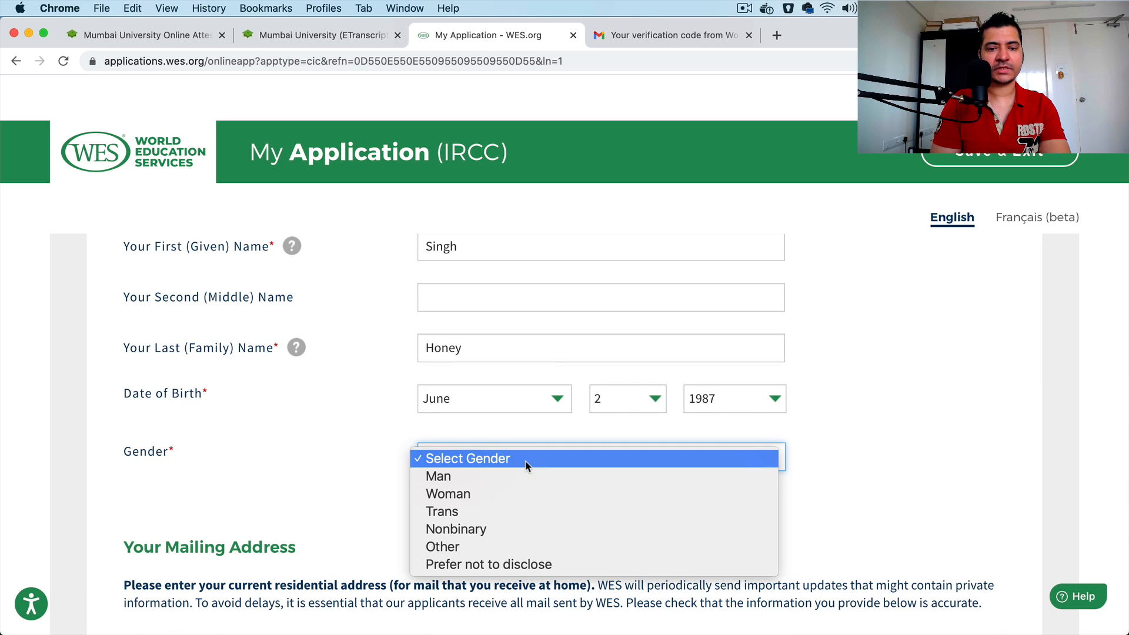
{"action": "left_click", "coordinate": [521, 481]}
{"action": "scroll", "coordinate": [994, 441], "scroll_direction": "down", "scroll_amount": 10}
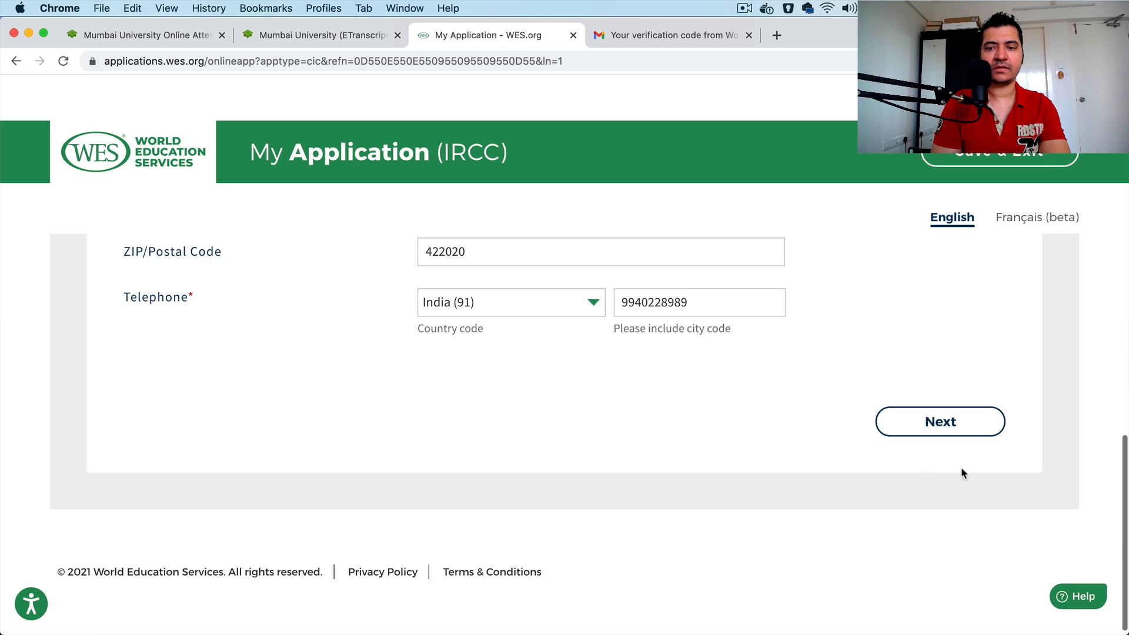
{"action": "left_click", "coordinate": [921, 423]}
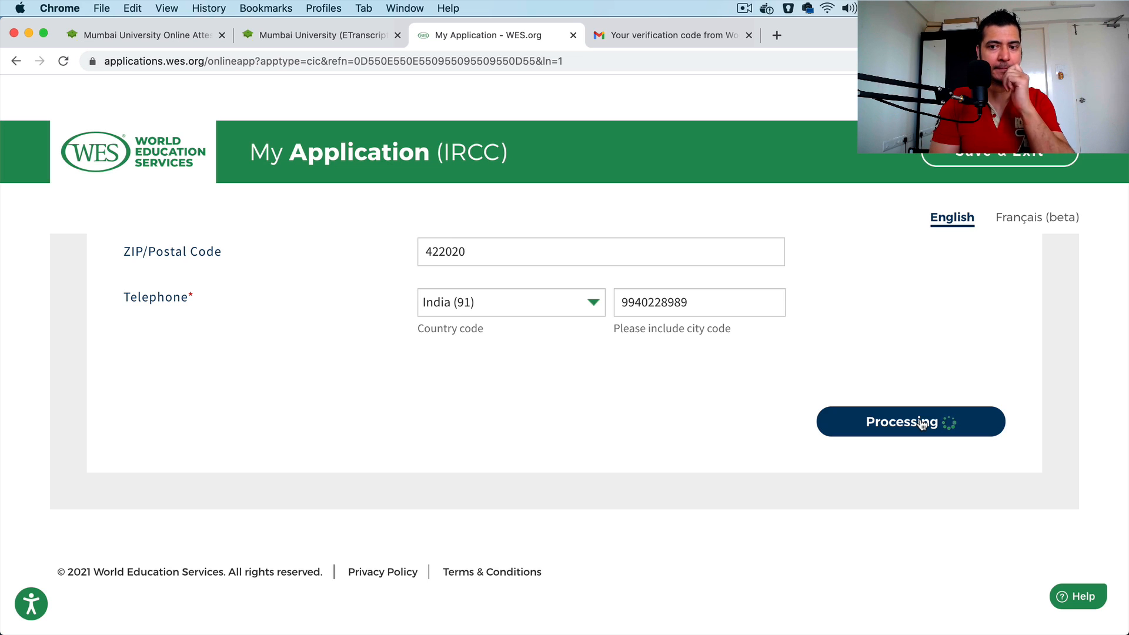
Step: Start adding a credential under Your Education and set its Country or Territory of Education to India
{"action": "scroll", "coordinate": [746, 383], "scroll_direction": "up", "scroll_amount": 5}
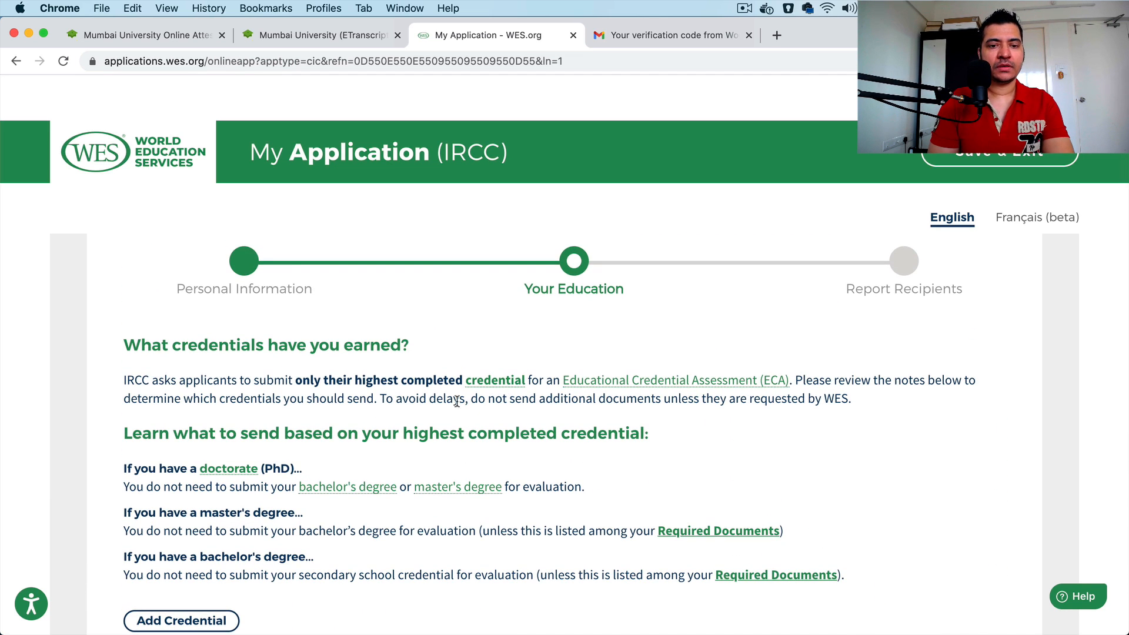
{"action": "scroll", "coordinate": [370, 452], "scroll_direction": "down", "scroll_amount": 5}
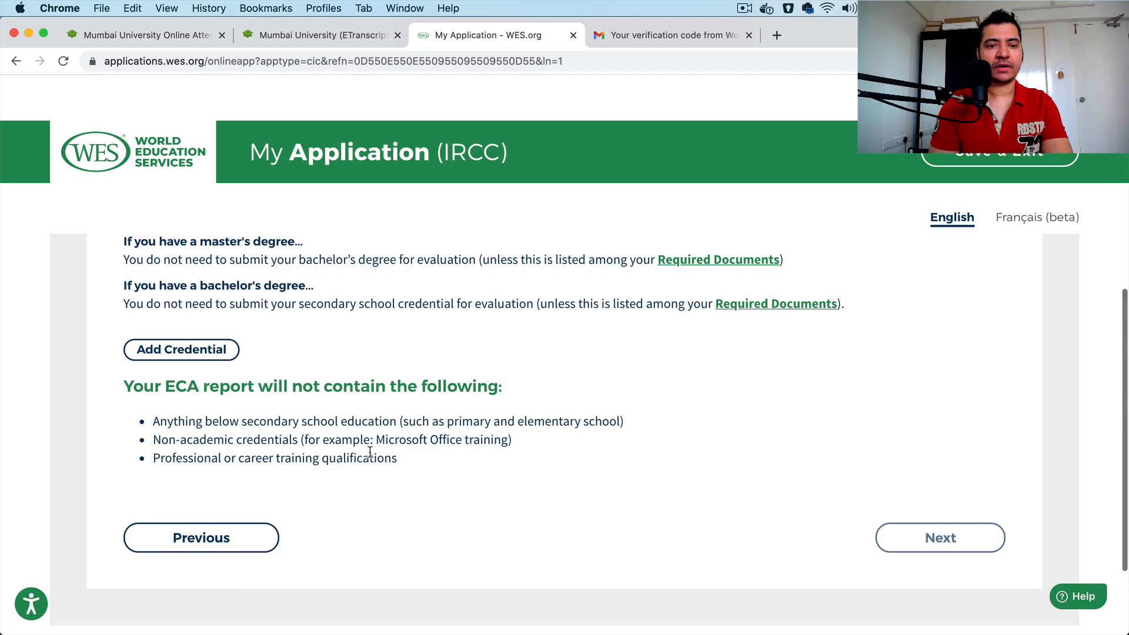
{"action": "left_click", "coordinate": [203, 350]}
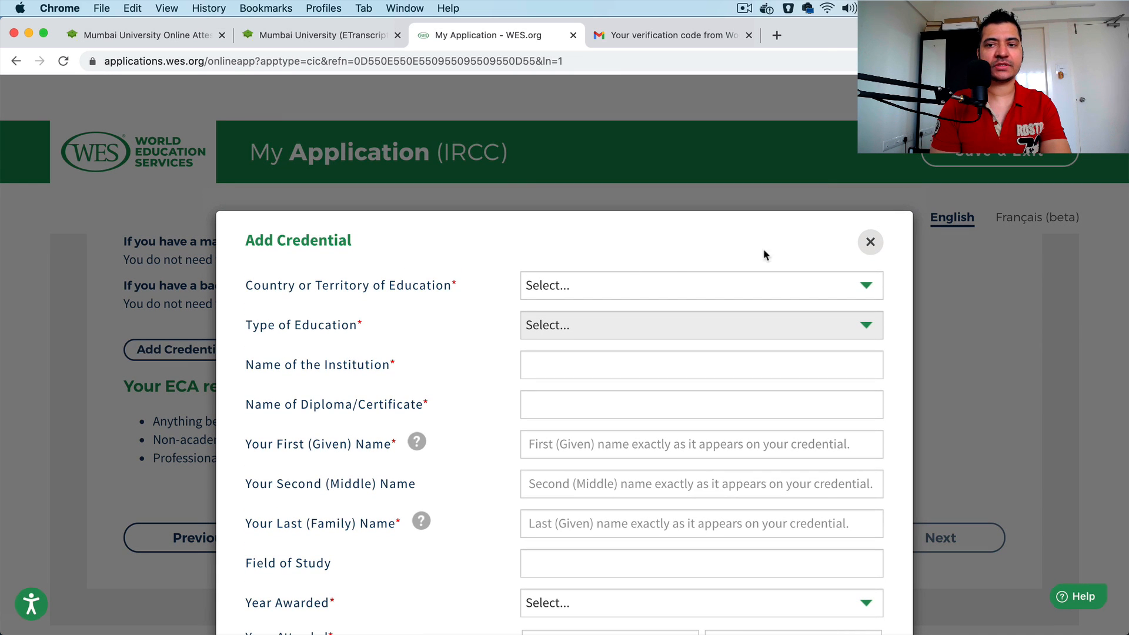
{"action": "left_click", "coordinate": [700, 288]}
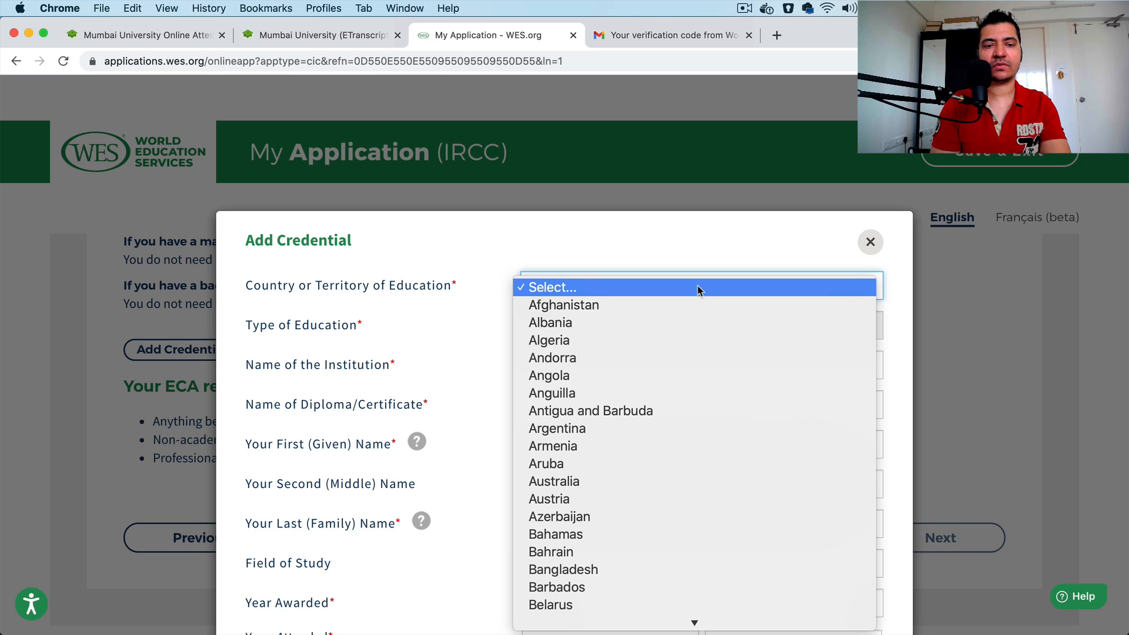
{"action": "type", "text": "ini"}
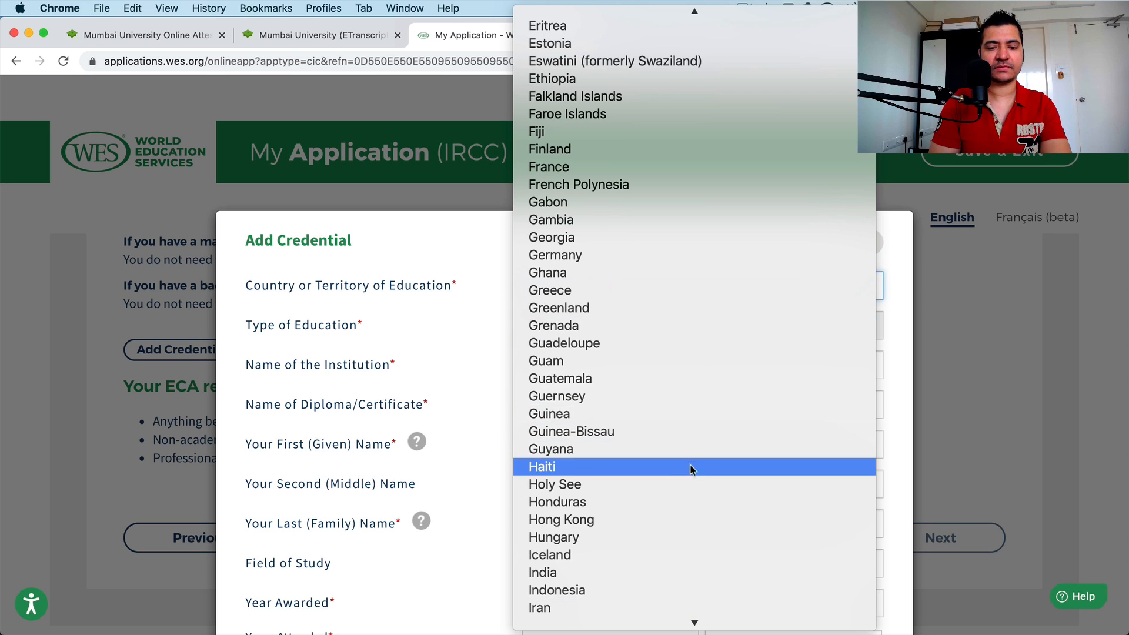
{"action": "left_click", "coordinate": [657, 575]}
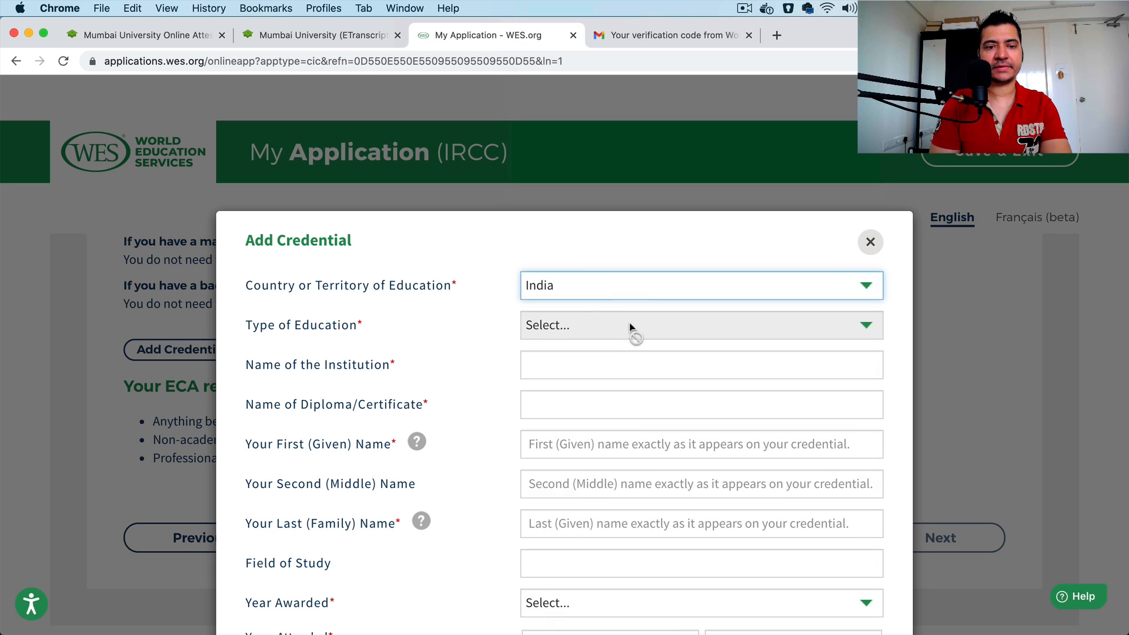
Step: Set the credential's Type of Education to University Education and the applicable program to Bachelor's Degree Programs
{"action": "left_click", "coordinate": [594, 333]}
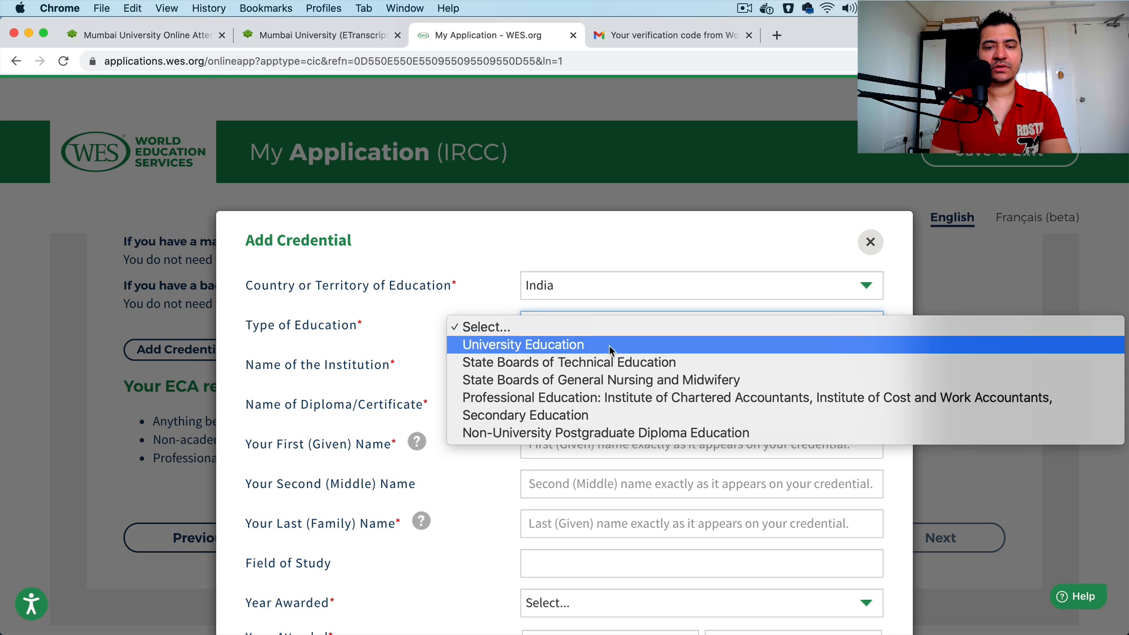
{"action": "left_click", "coordinate": [610, 346]}
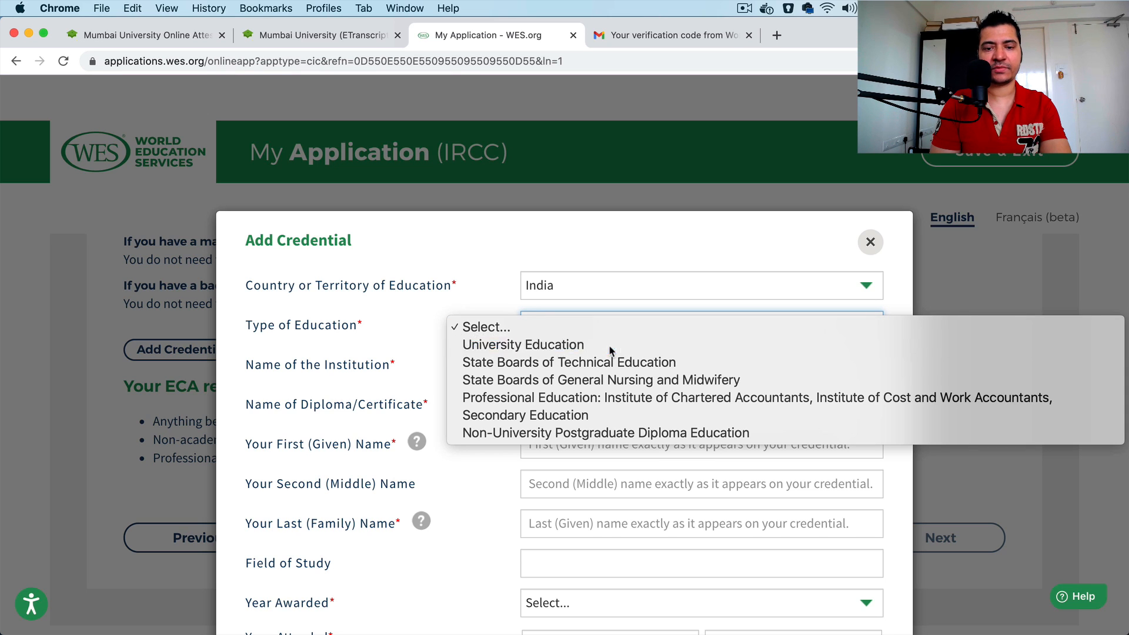
{"action": "left_click", "coordinate": [618, 365]}
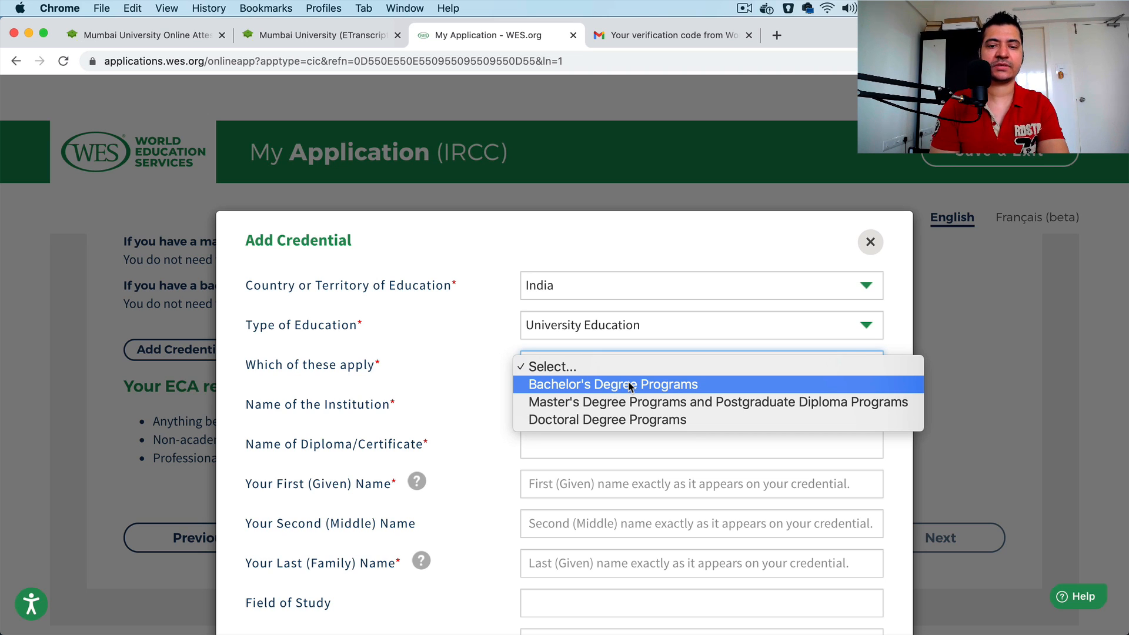
{"action": "left_click", "coordinate": [669, 387]}
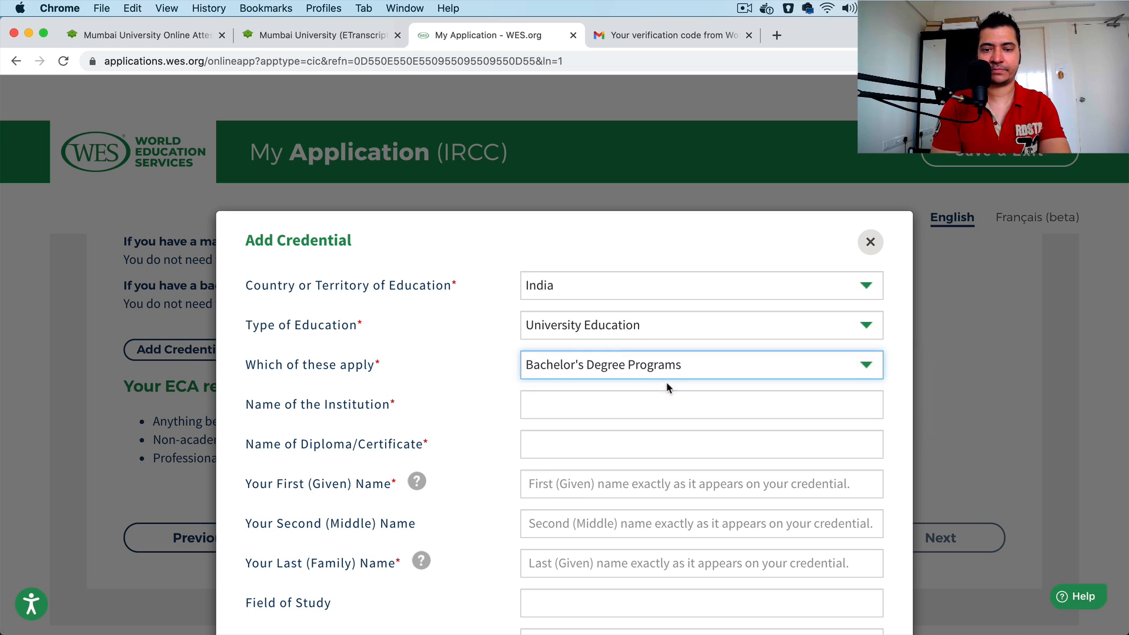
Step: Look up Mumbai among the suggested institutions and choose University of Mumbai as the Name of the Institution
{"action": "left_click", "coordinate": [618, 403]}
{"action": "type", "text": "Mu"}
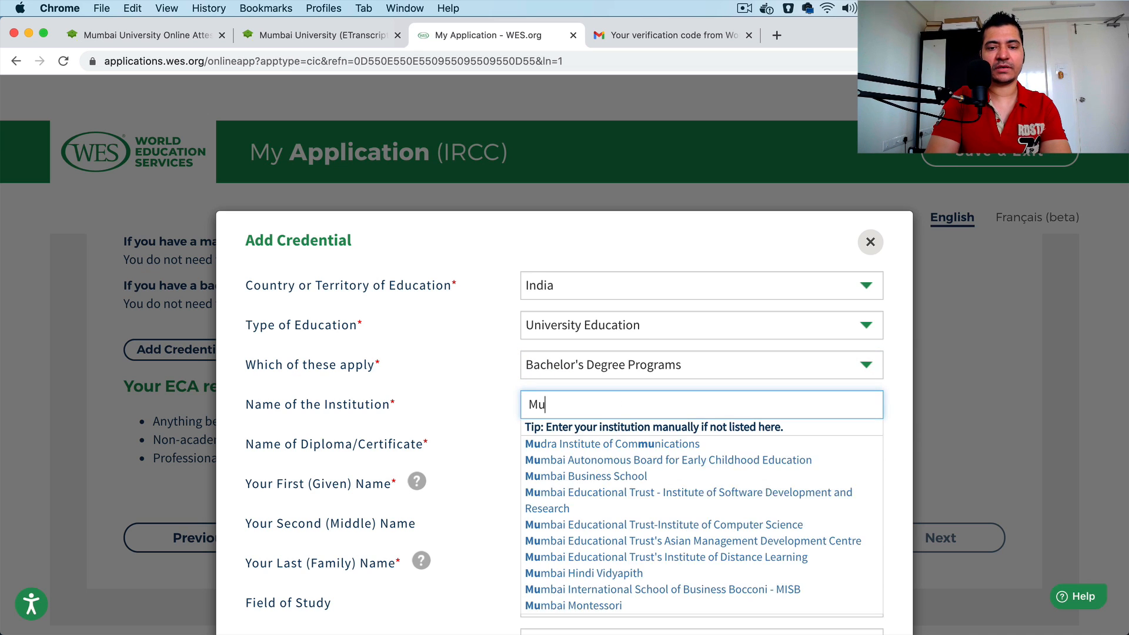
{"action": "type", "text": "mabi"}
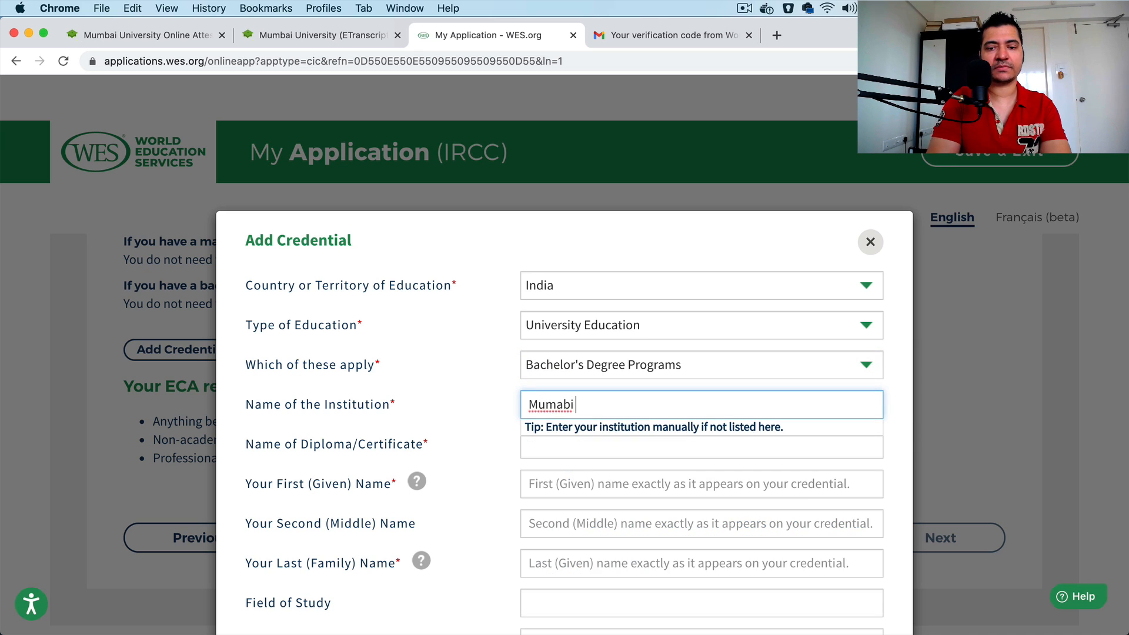
{"action": "key", "text": "BackSpace"}
{"action": "key", "text": "BackSpace"}
{"action": "key", "text": "BackSpace"}
{"action": "type", "text": "bai Uni"}
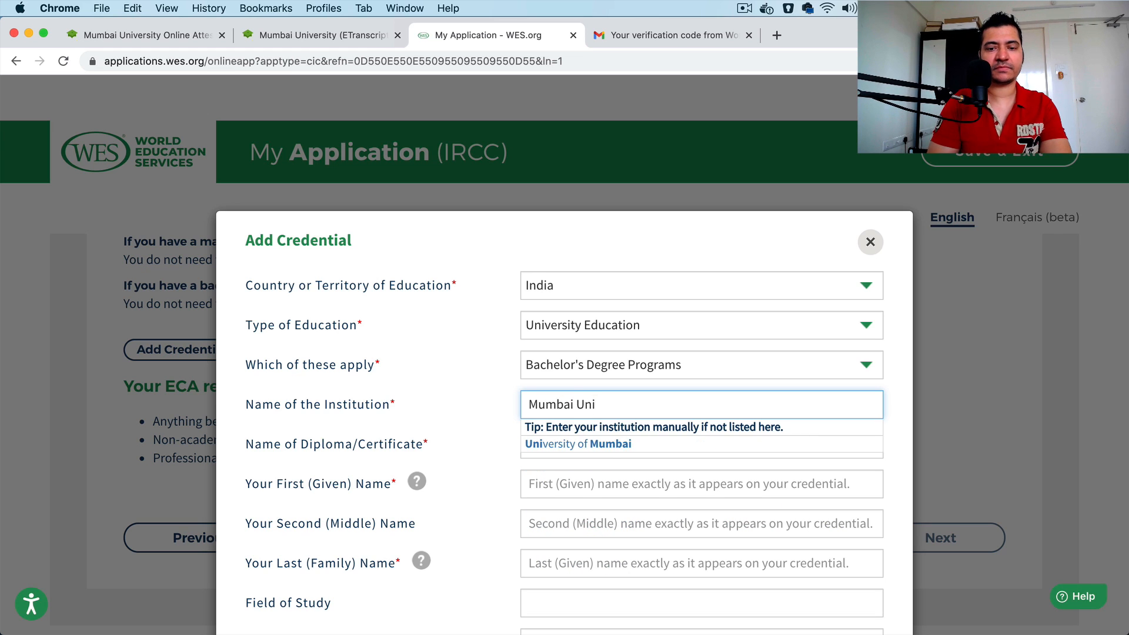
{"action": "left_click", "coordinate": [611, 444]}
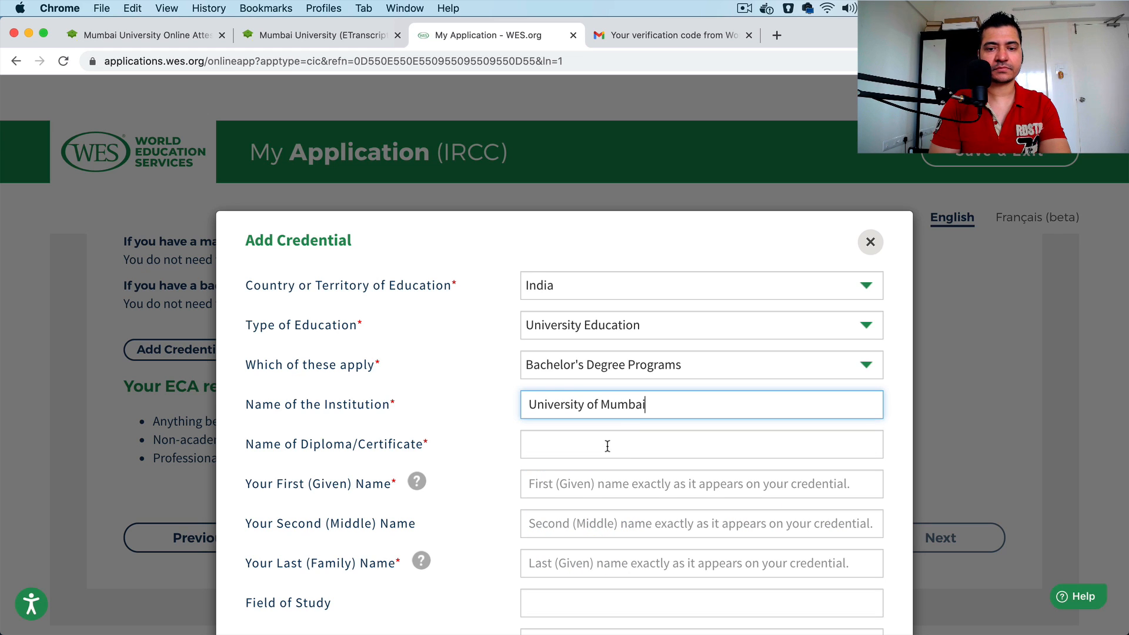
Step: Look up Bachelor of Arts among the suggested diplomas and choose it as the Name of Diploma/Certificate
{"action": "left_click", "coordinate": [632, 448]}
{"action": "type", "text": "B"}
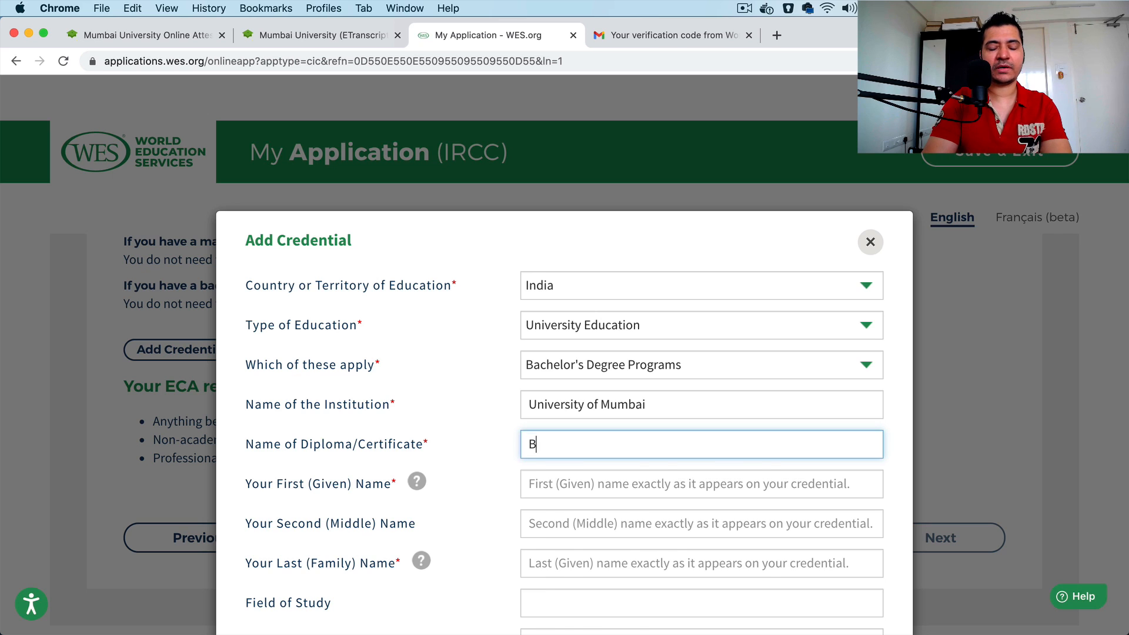
{"action": "type", "text": "achelor of"}
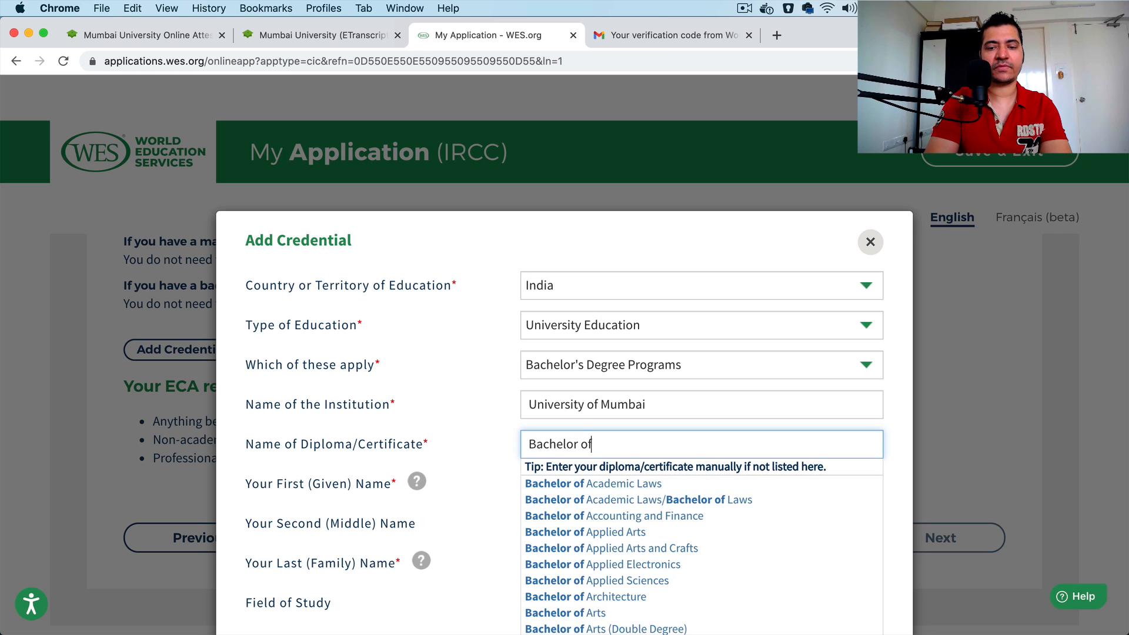
{"action": "type", "text": " arts"}
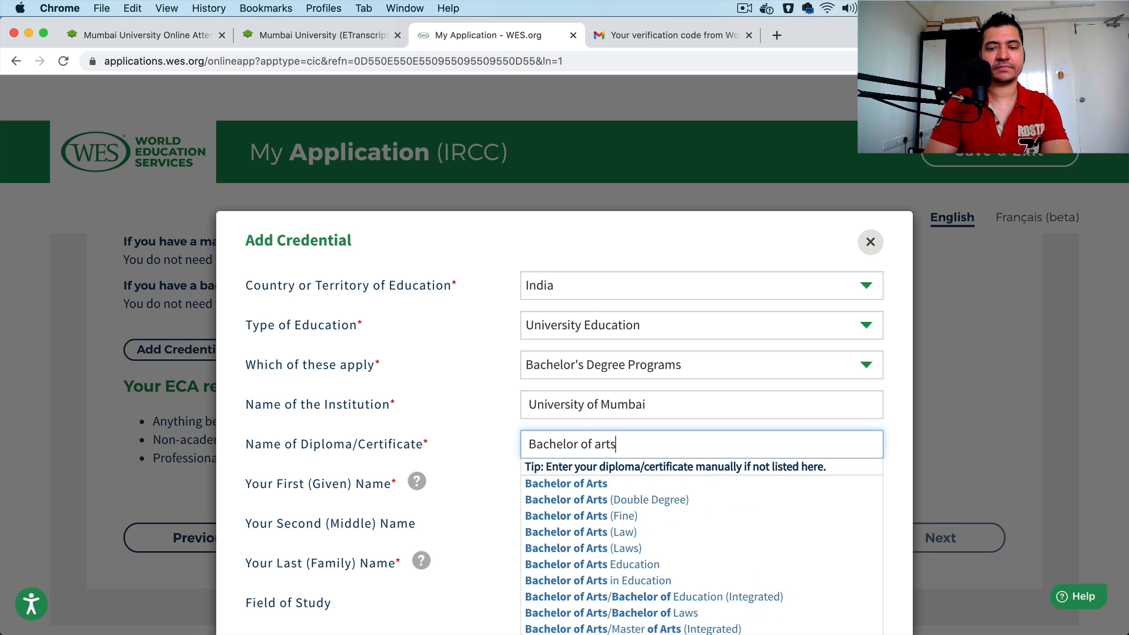
{"action": "left_click", "coordinate": [650, 487]}
Step: Enter the applicant's first and last names as they appear on the credential, leaving the middle name blank
{"action": "left_click", "coordinate": [651, 490]}
{"action": "scroll", "coordinate": [650, 489], "scroll_direction": "down", "scroll_amount": 5}
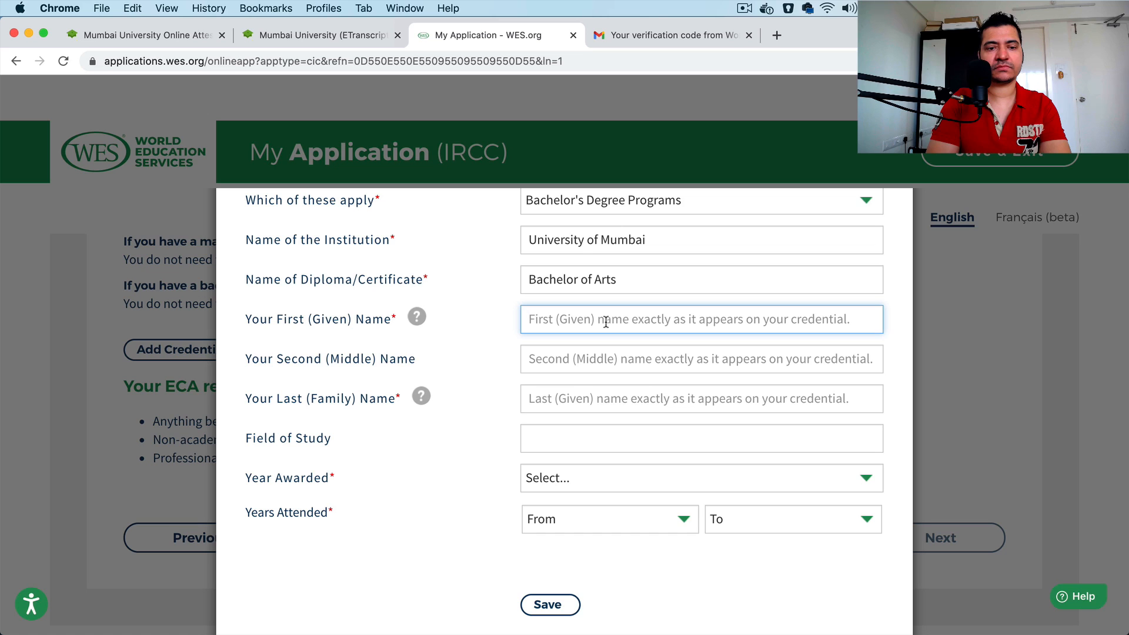
{"action": "type", "text": "Saj"}
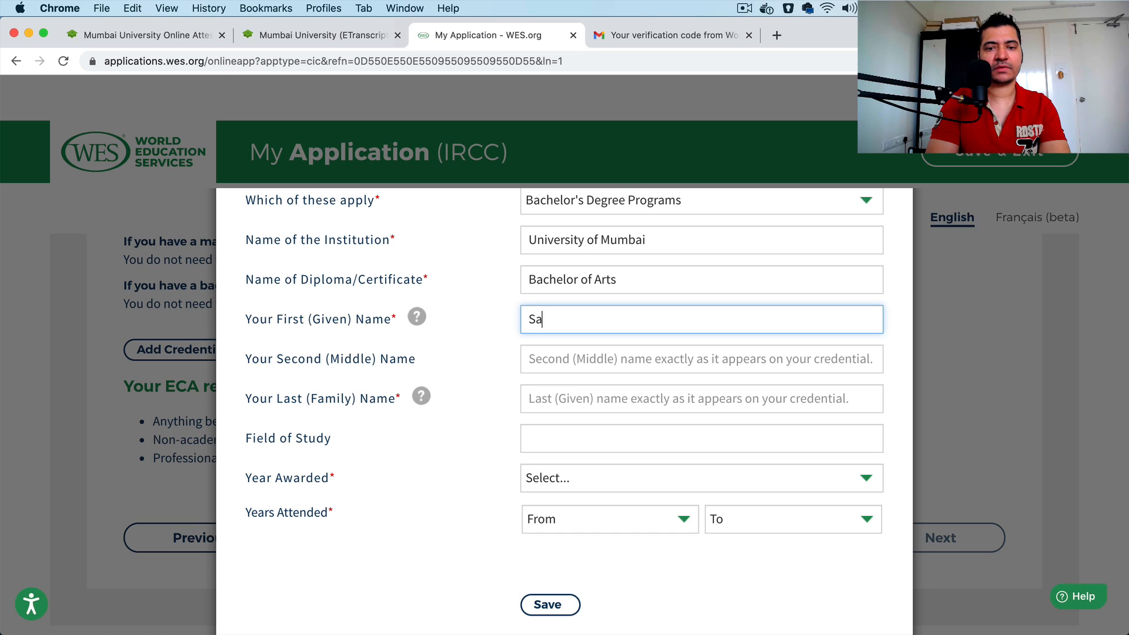
{"action": "key", "text": "BackSpace"}
{"action": "key", "text": "BackSpace"}
{"action": "key", "text": "BackSpace"}
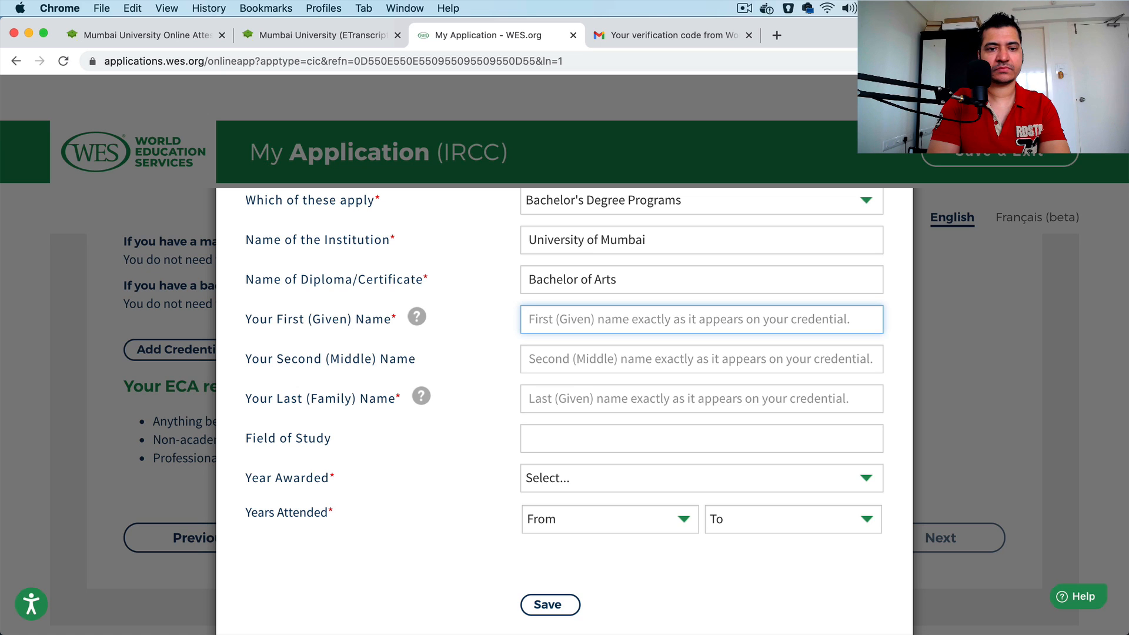
{"action": "key", "text": "Tab"}
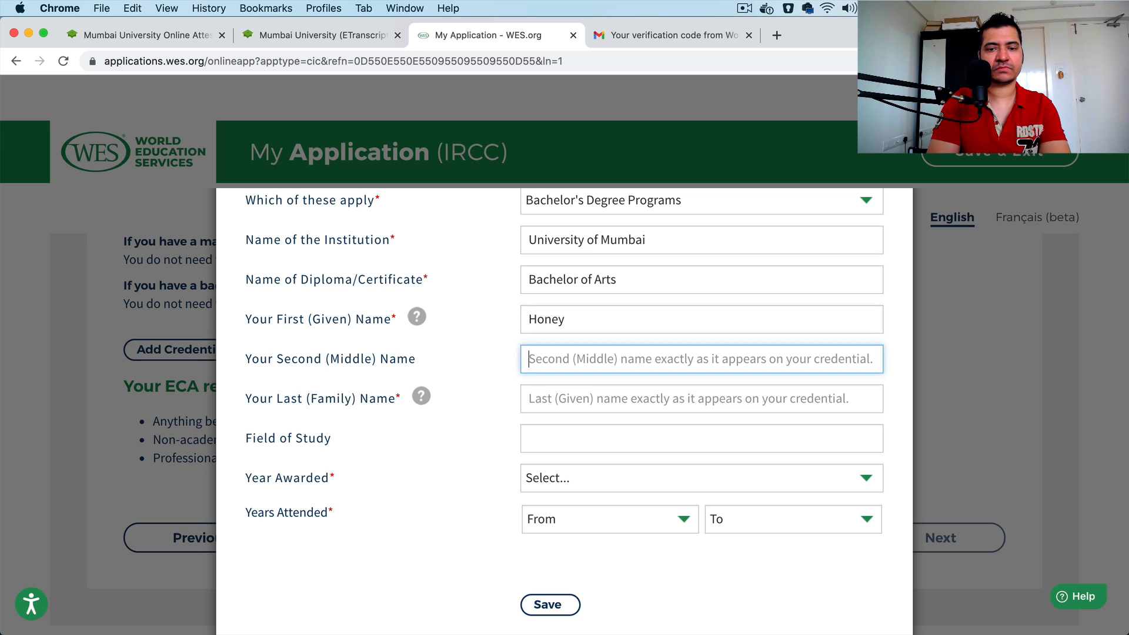
{"action": "key", "text": "Tab"}
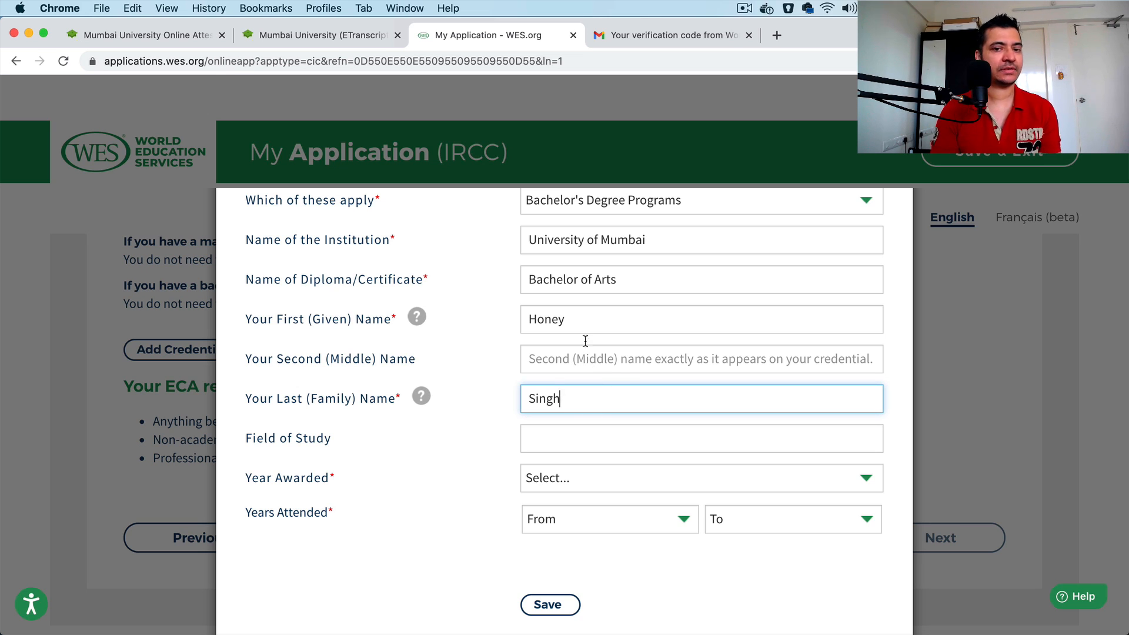
{"action": "left_click", "coordinate": [583, 317]}
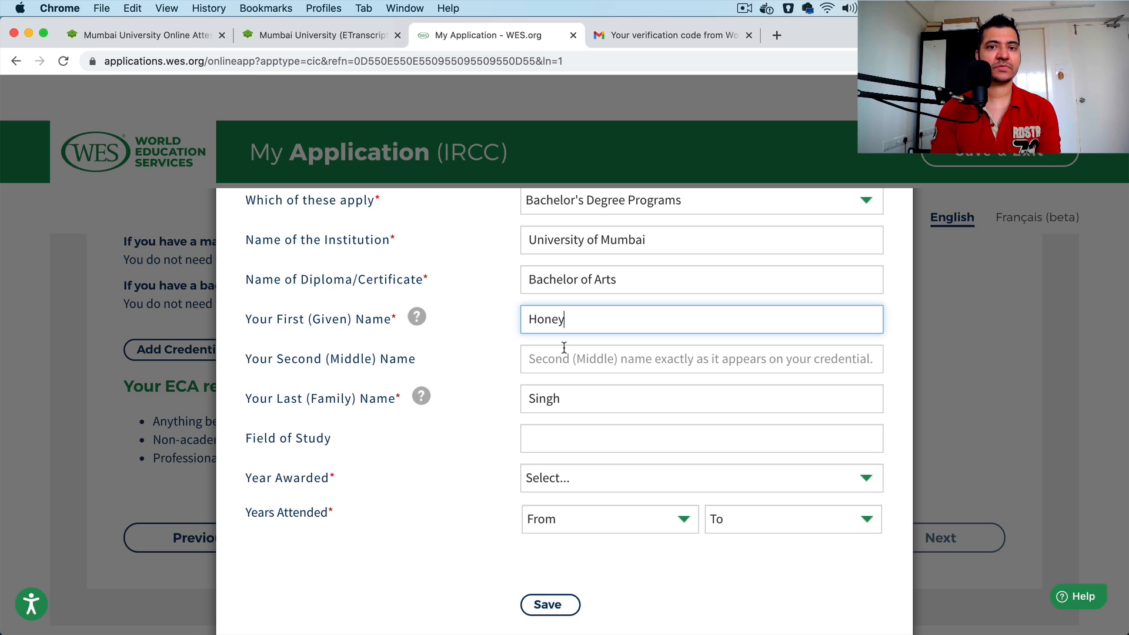
{"action": "triple_click", "coordinate": [379, 369]}
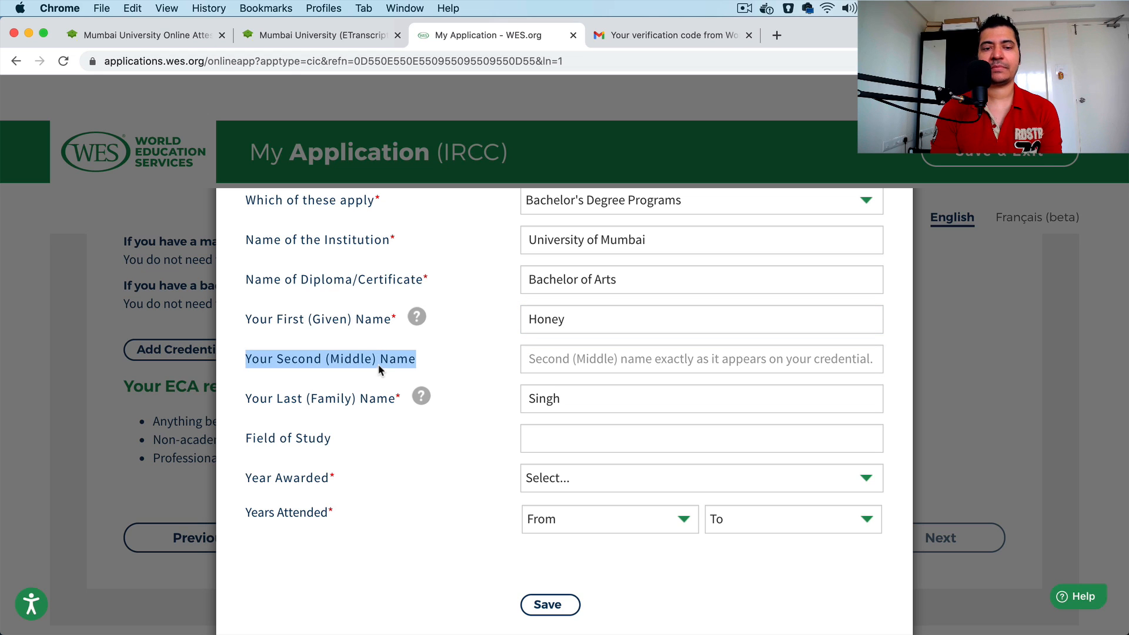
{"action": "left_click", "coordinate": [567, 321]}
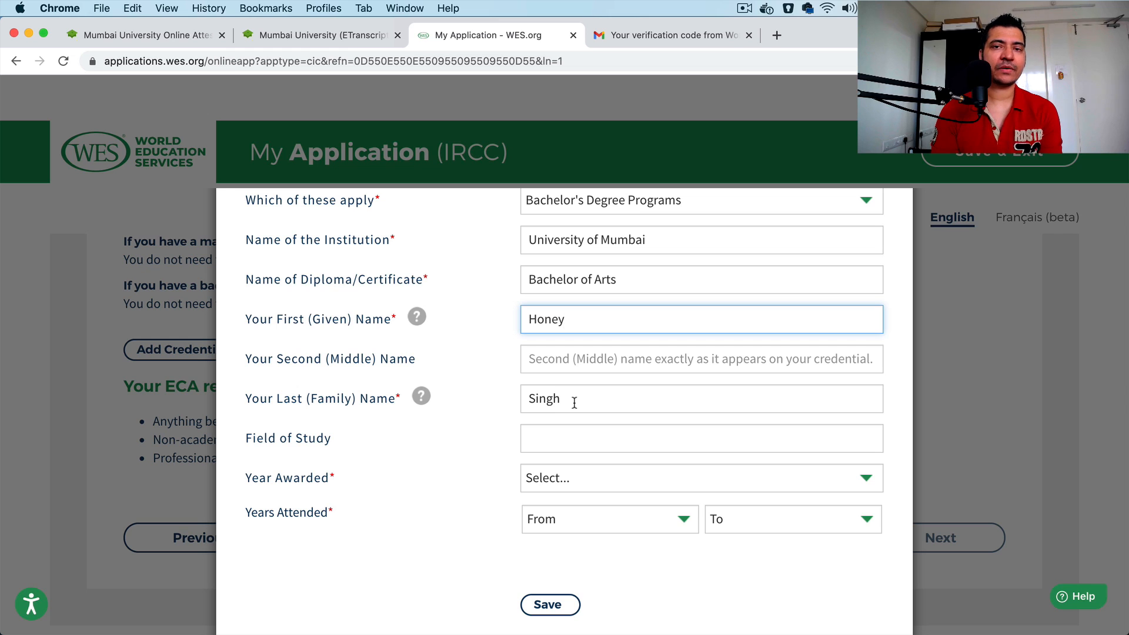
Step: Enter Bachelor Arts as the credential's Field of Study
{"action": "scroll", "coordinate": [575, 403], "scroll_direction": "down", "scroll_amount": 1}
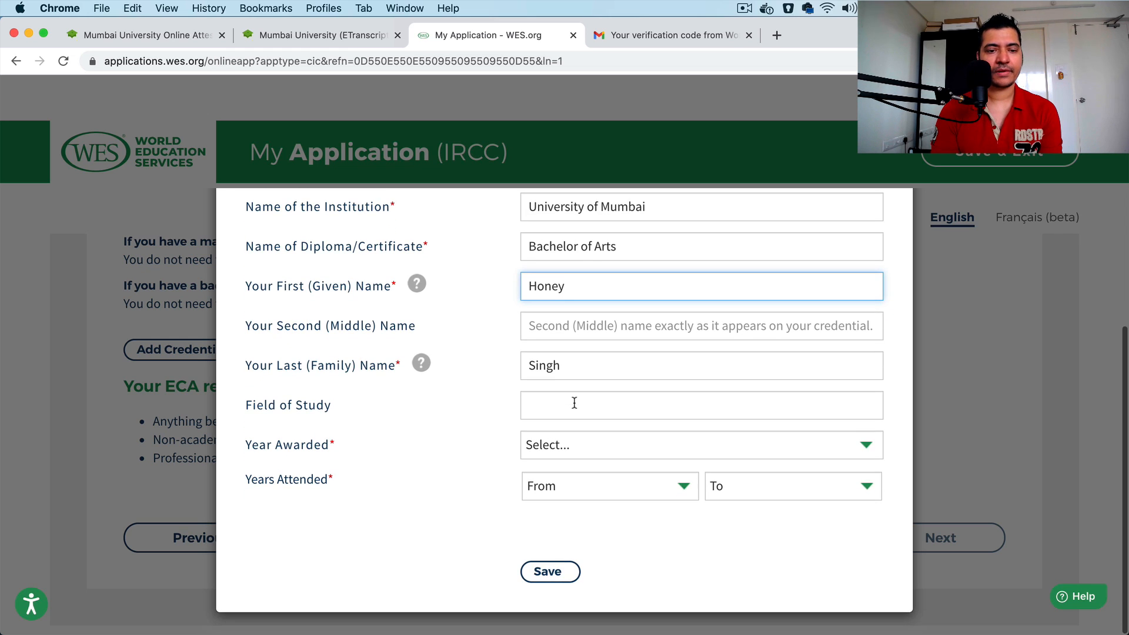
{"action": "left_click", "coordinate": [560, 403]}
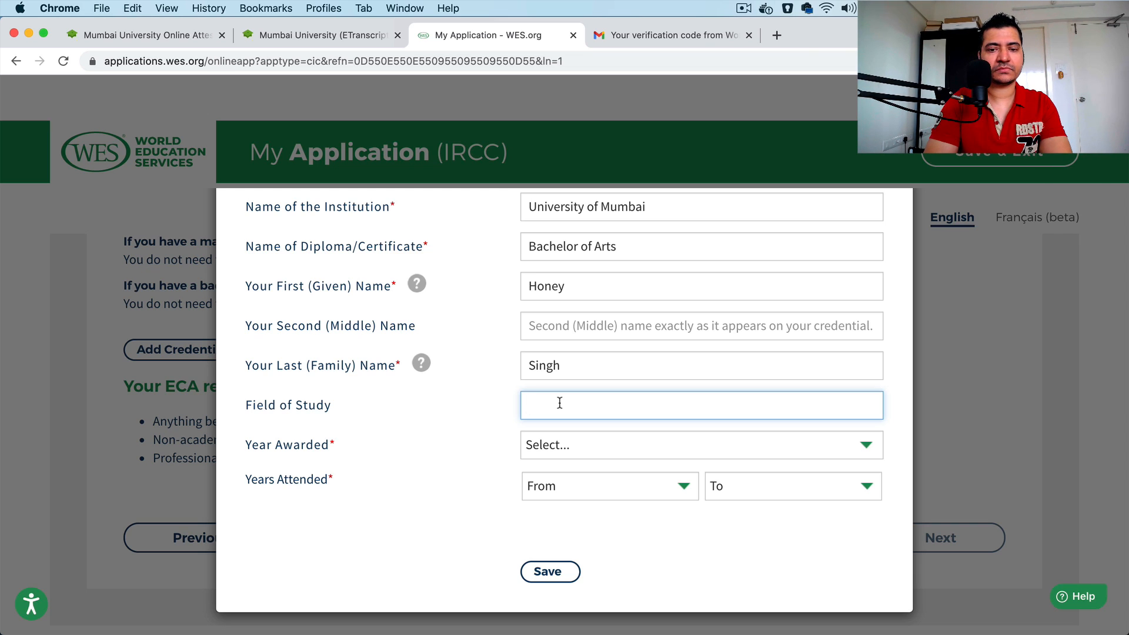
{"action": "type", "text": "Bachel"}
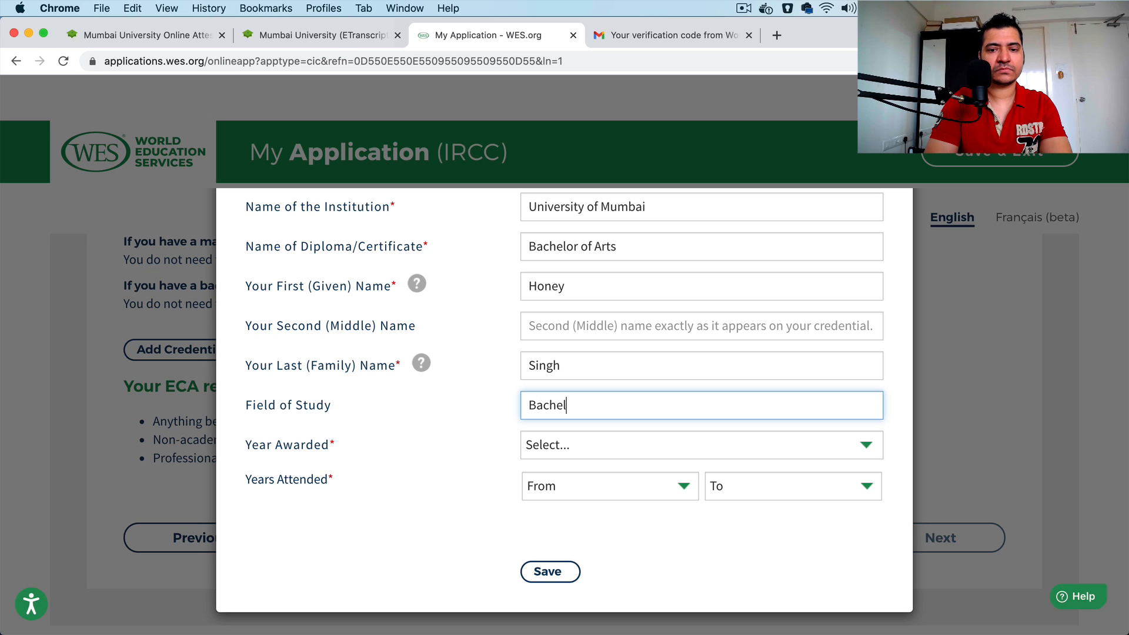
{"action": "type", "text": "or"}
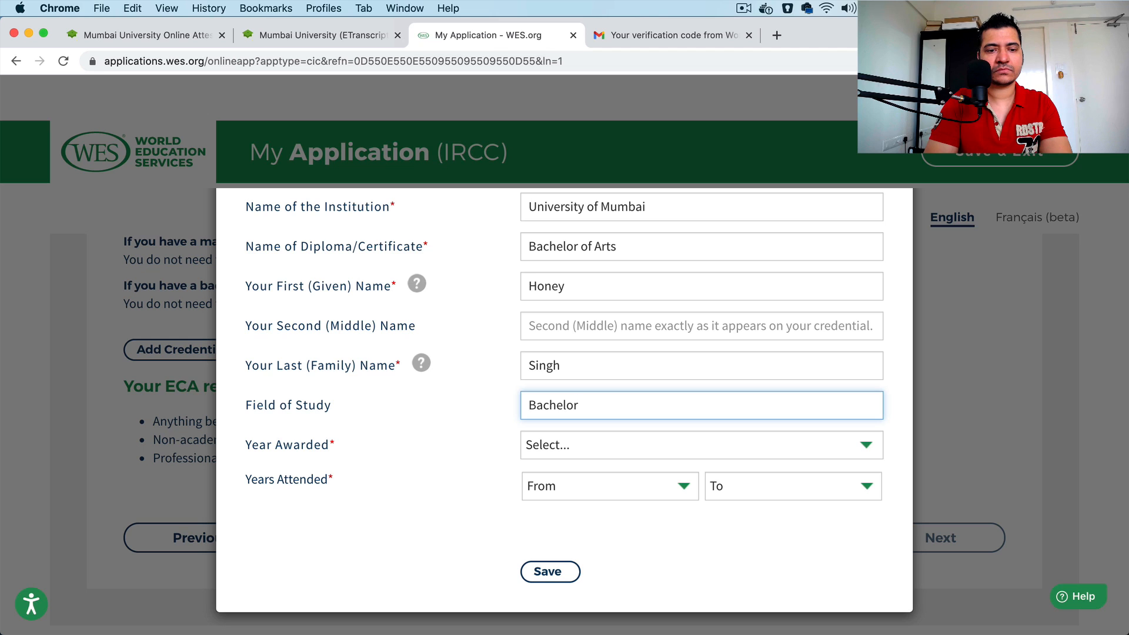
{"action": "type", "text": " Ar"}
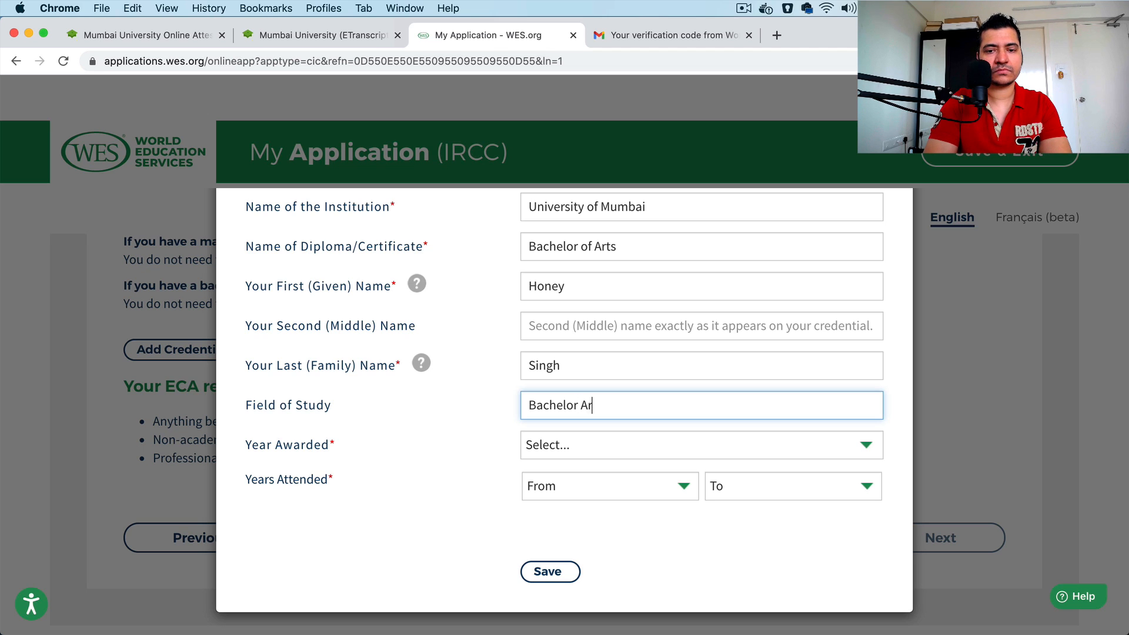
{"action": "type", "text": "s"}
{"action": "key", "text": "BackSpace"}
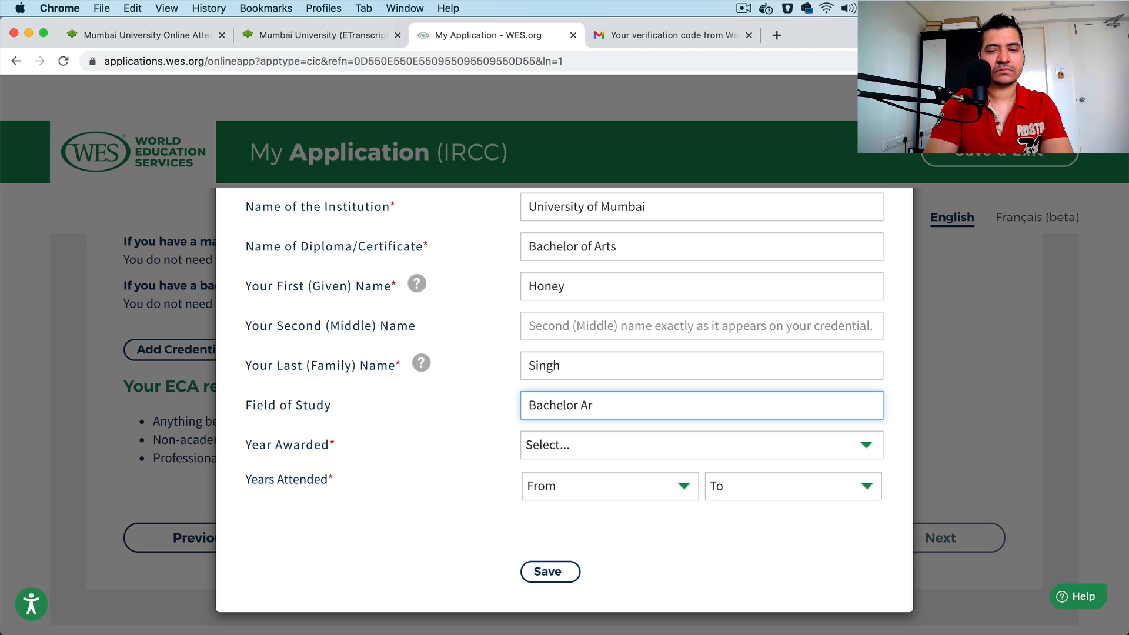
{"action": "type", "text": "ts"}
Step: Set the credential's Year Awarded to 2012
{"action": "left_click", "coordinate": [576, 451]}
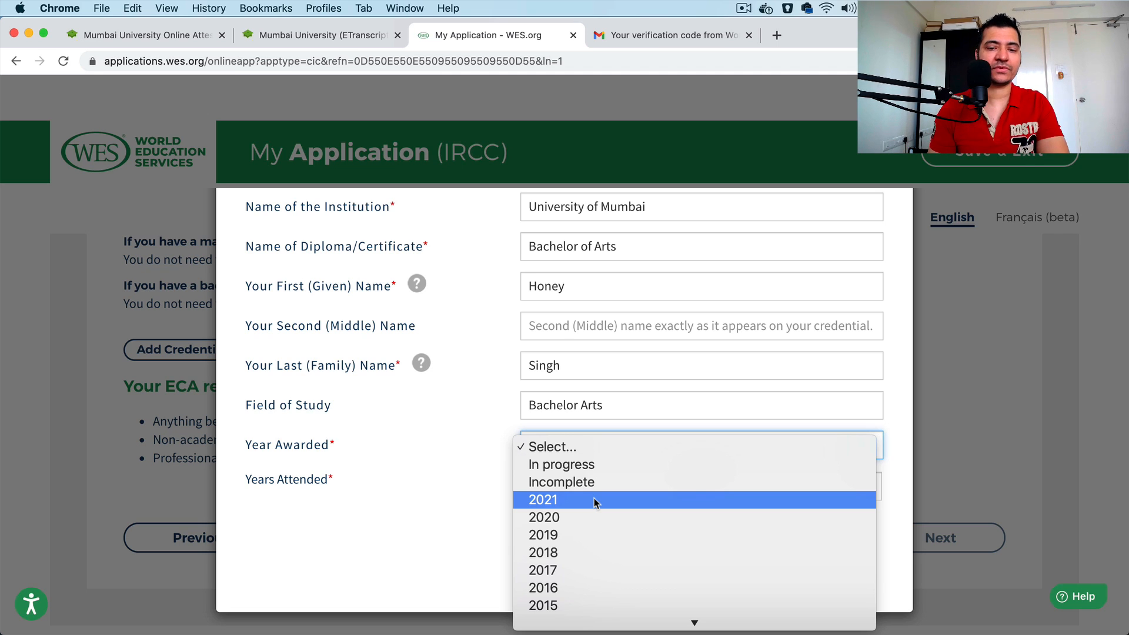
{"action": "scroll", "coordinate": [594, 502], "scroll_direction": "down", "scroll_amount": 5}
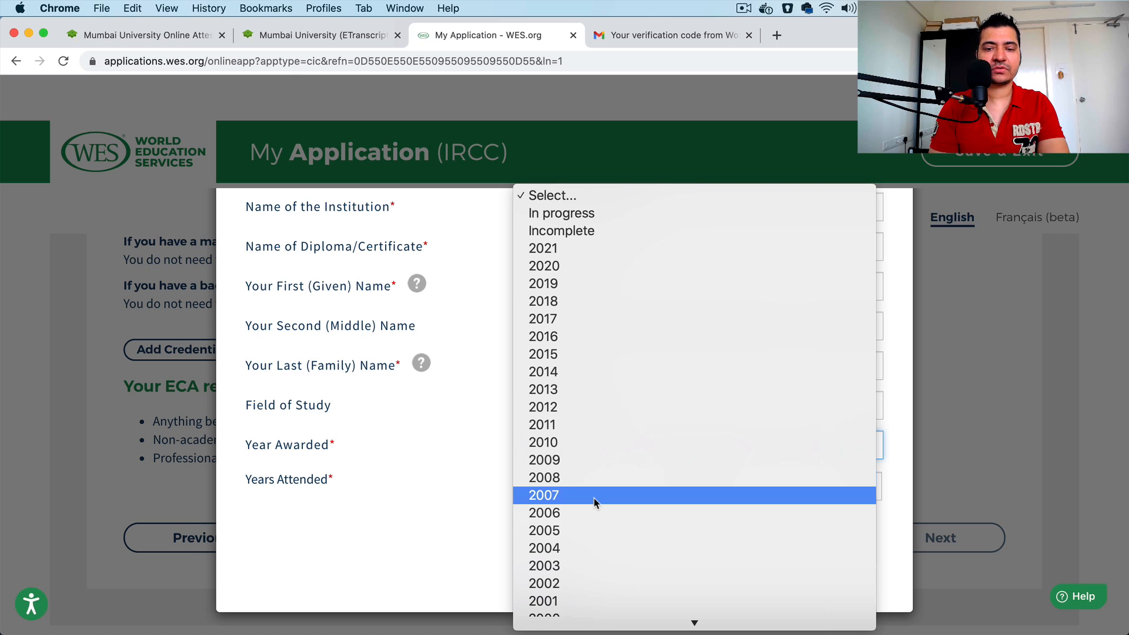
{"action": "left_click", "coordinate": [611, 407]}
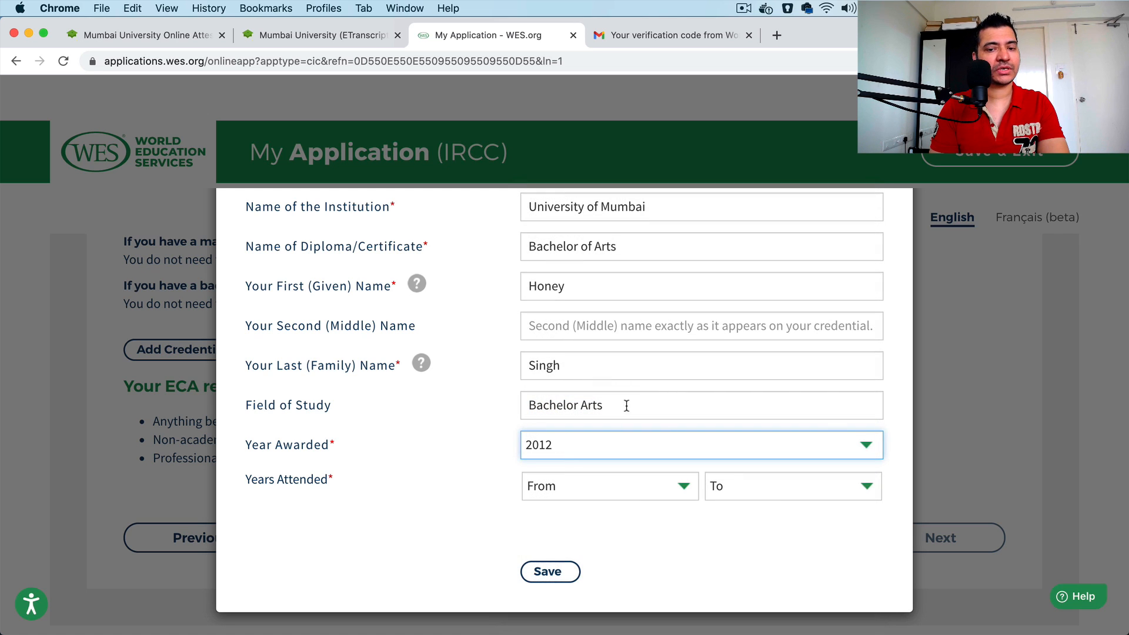
{"action": "left_click", "coordinate": [898, 386]}
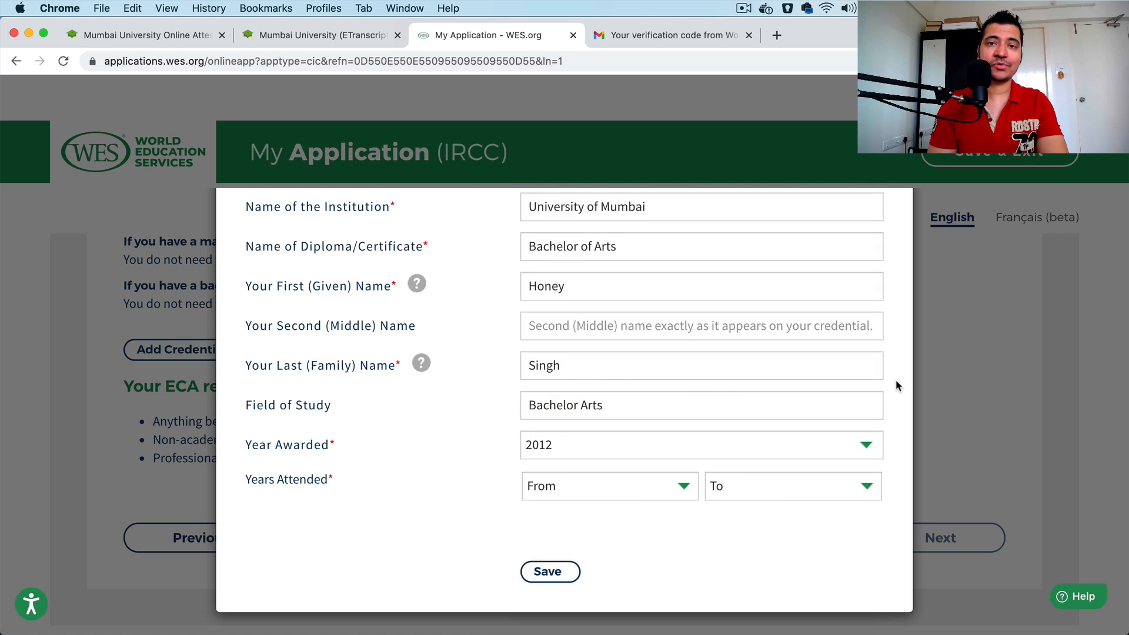
Step: Set Years Attended from 2005 to 2011 and save the credential
{"action": "left_click", "coordinate": [591, 488]}
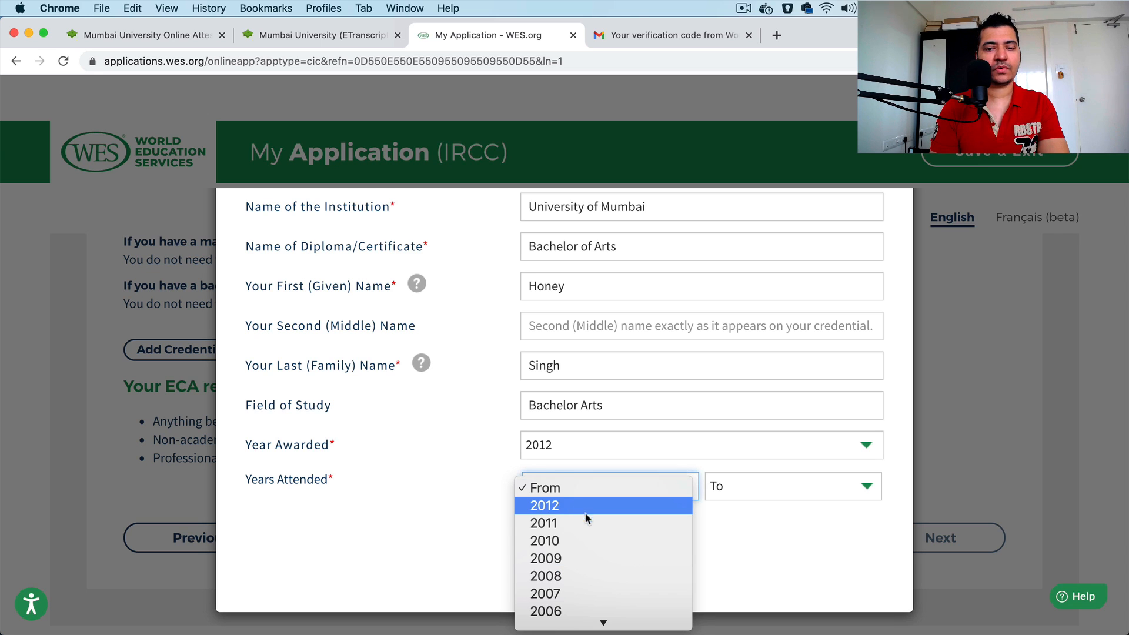
{"action": "scroll", "coordinate": [585, 538], "scroll_direction": "down", "scroll_amount": 5}
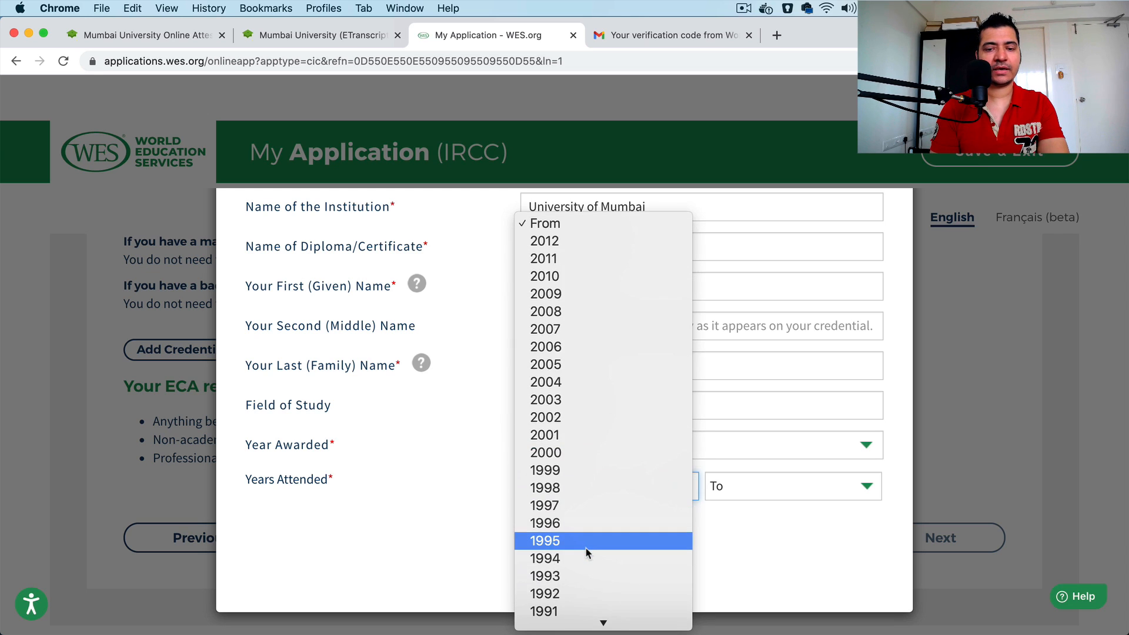
{"action": "left_click", "coordinate": [582, 365]}
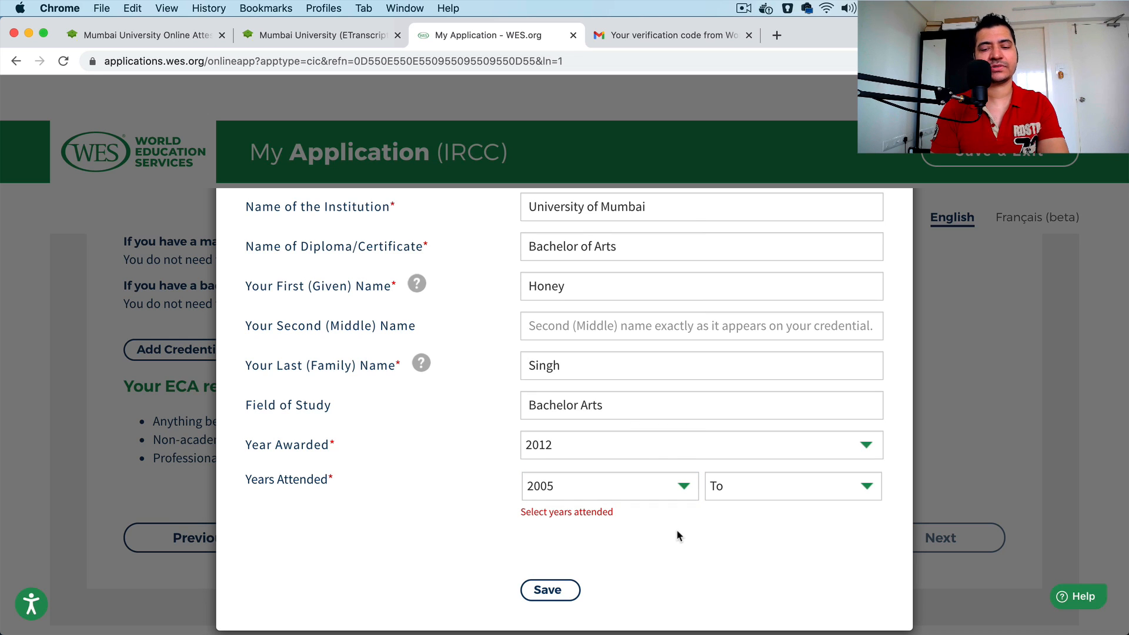
{"action": "left_click", "coordinate": [782, 490]}
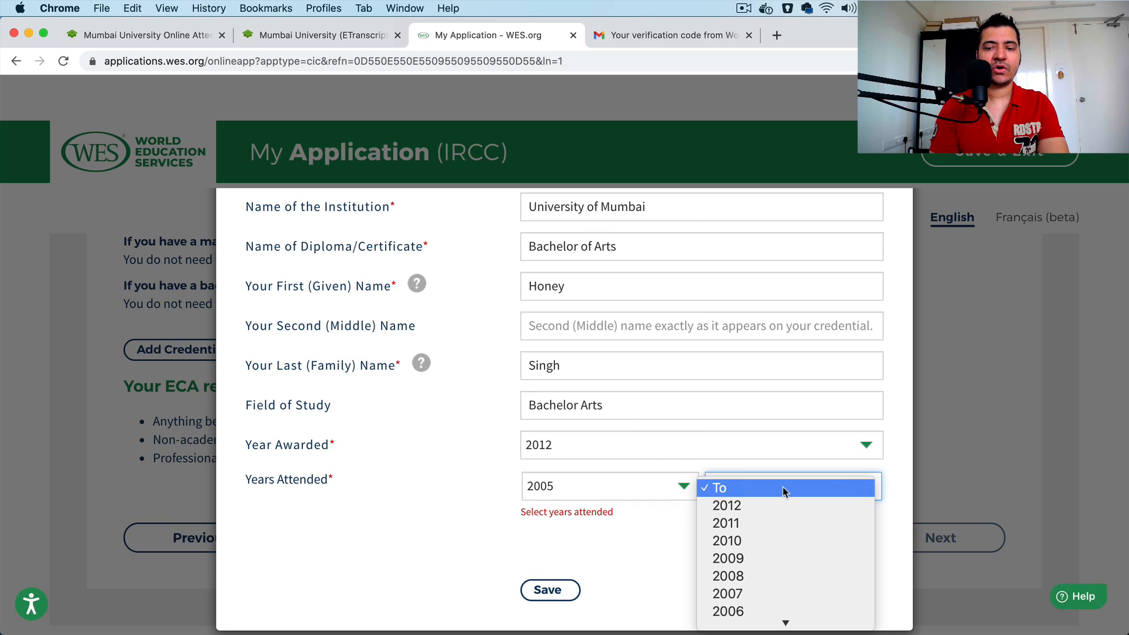
{"action": "left_click", "coordinate": [782, 526]}
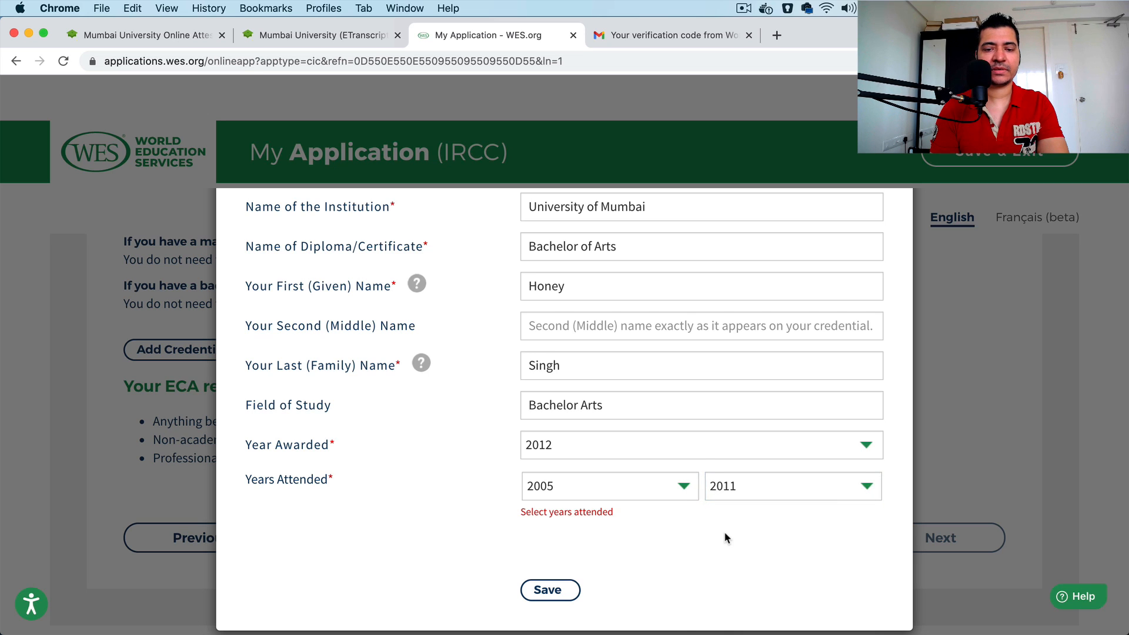
{"action": "scroll", "coordinate": [726, 533], "scroll_direction": "down", "scroll_amount": 1}
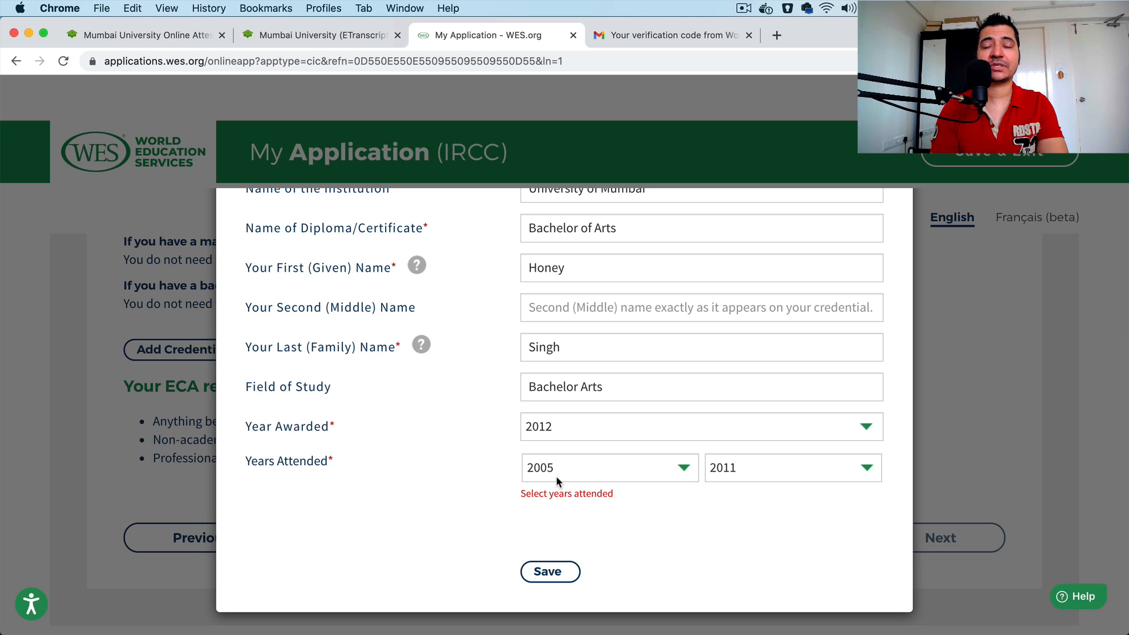
{"action": "left_click", "coordinate": [564, 573]}
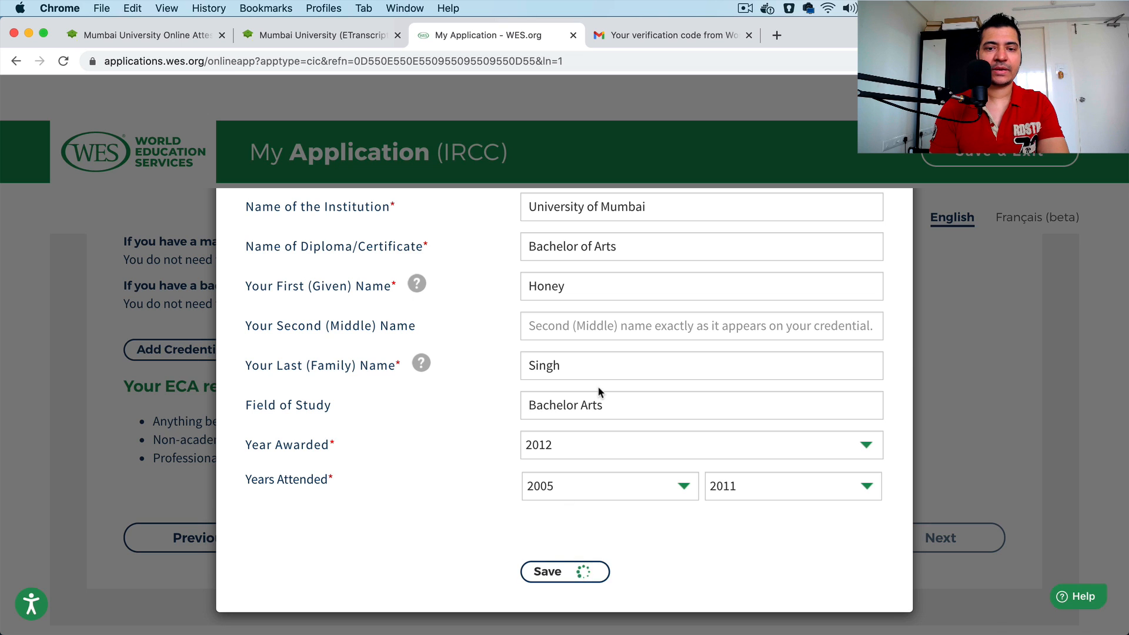
{"action": "scroll", "coordinate": [681, 470], "scroll_direction": "down", "scroll_amount": 1}
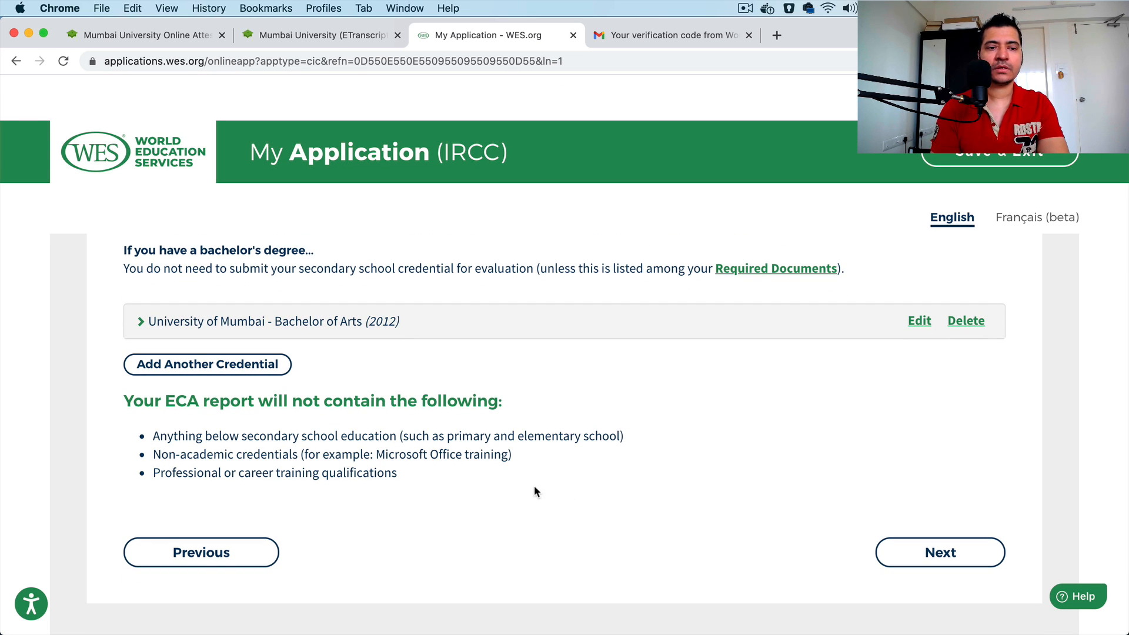
{"action": "scroll", "coordinate": [214, 330], "scroll_direction": "up", "scroll_amount": 3, "text": "ctrl"}
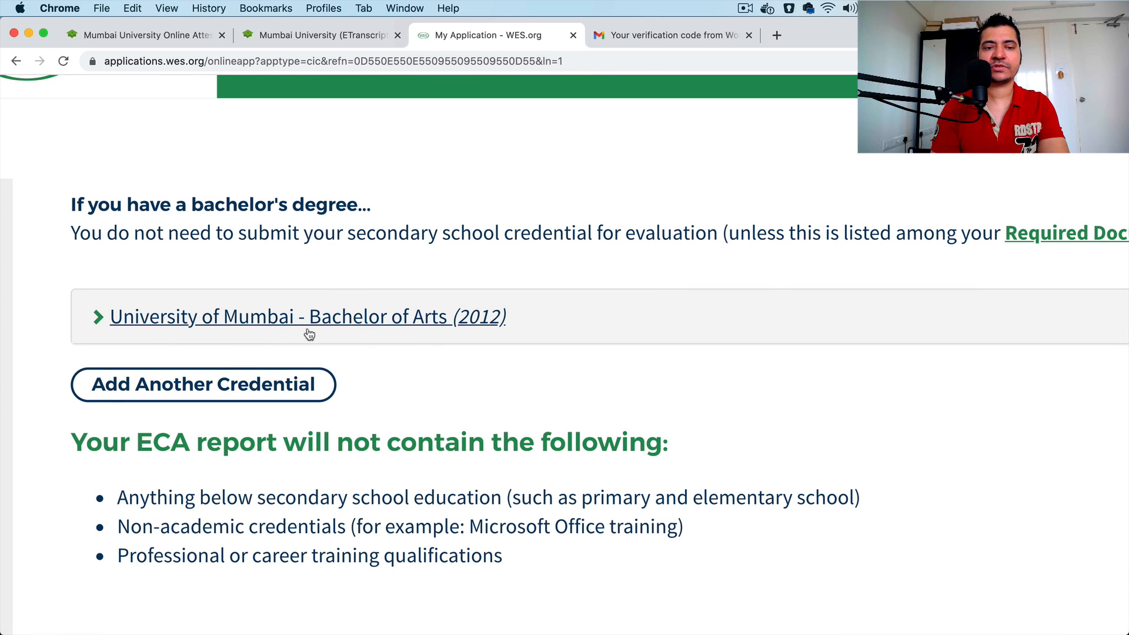
{"action": "scroll", "coordinate": [513, 341], "scroll_direction": "down", "scroll_amount": 3, "text": "ctrl"}
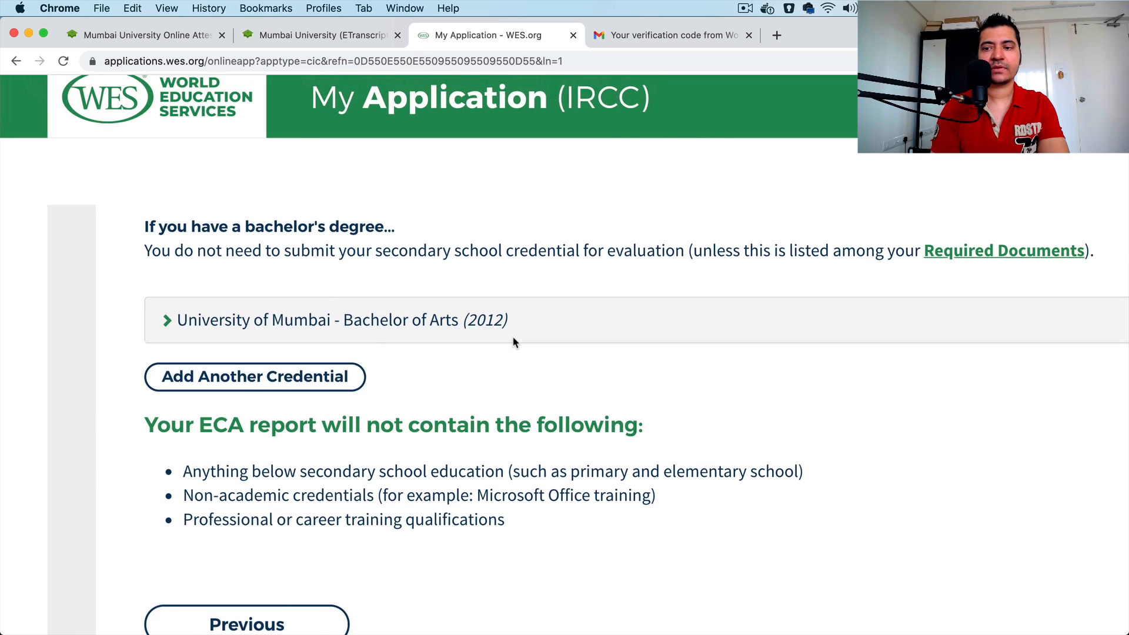
{"action": "left_click", "coordinate": [227, 369]}
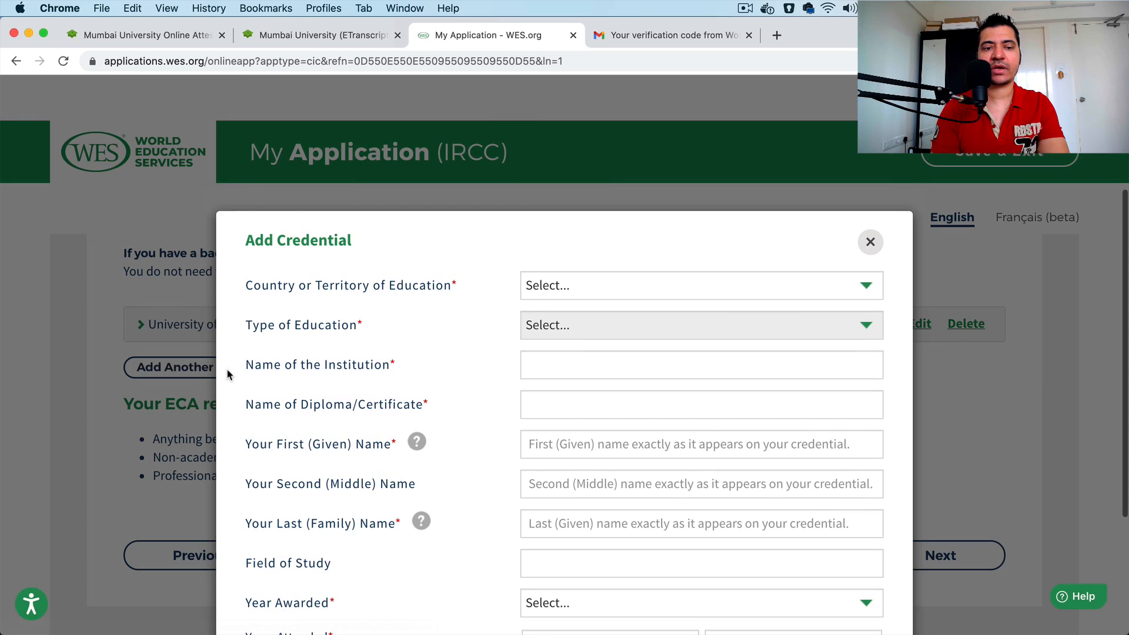
{"action": "left_click", "coordinate": [866, 245]}
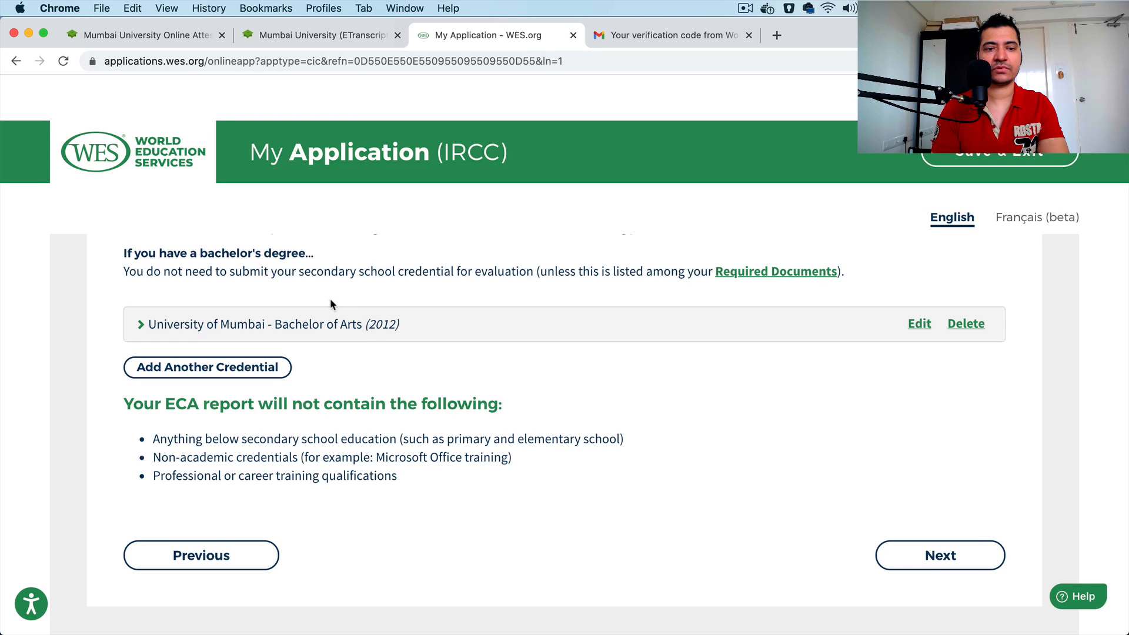
Step: Submit the Your Education page to continue to Report Recipients
{"action": "scroll", "coordinate": [475, 397], "scroll_direction": "down", "scroll_amount": 3}
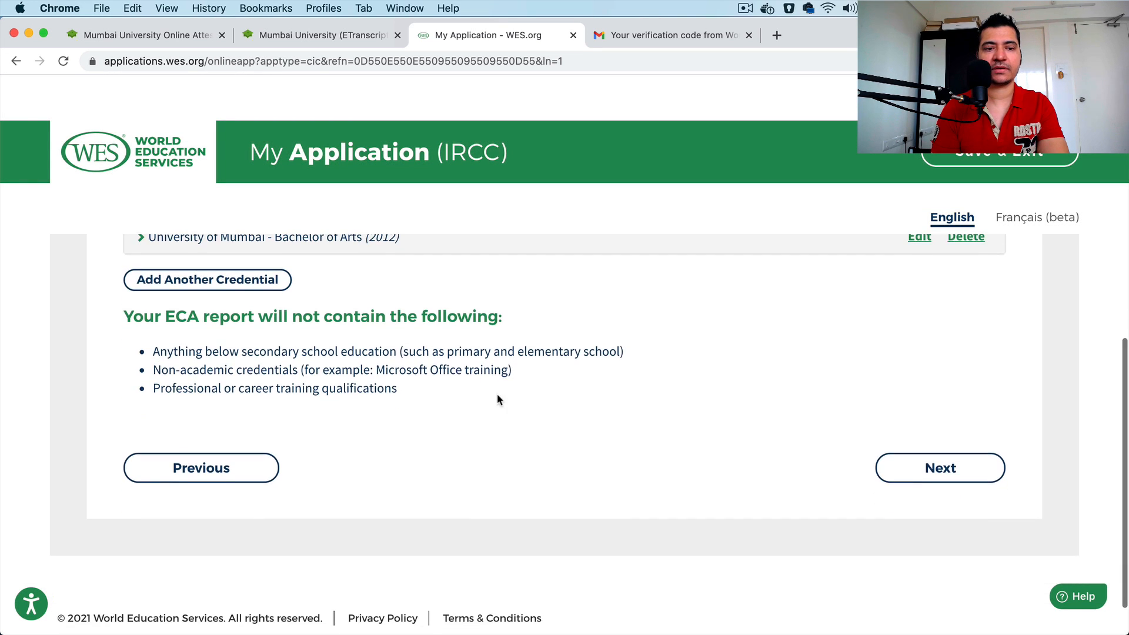
{"action": "left_click", "coordinate": [949, 474]}
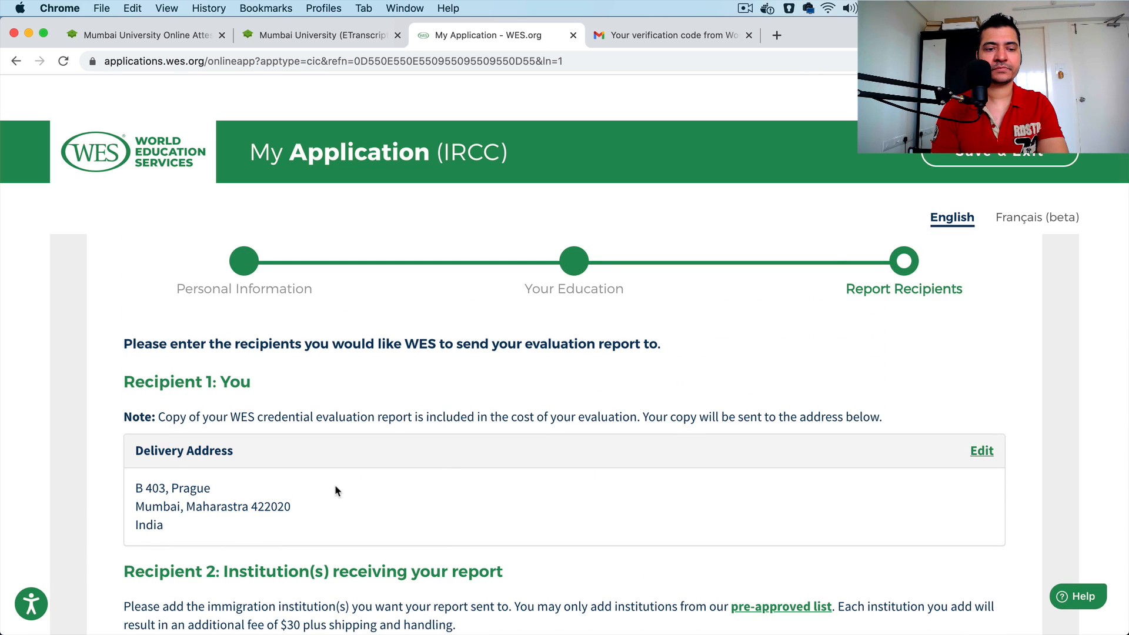
Step: Submit the Report Recipients page with only Immigration, Refugees and Citizenship Canada (IRCC) as the institution receiving the report
{"action": "scroll", "coordinate": [335, 488], "scroll_direction": "down", "scroll_amount": 5}
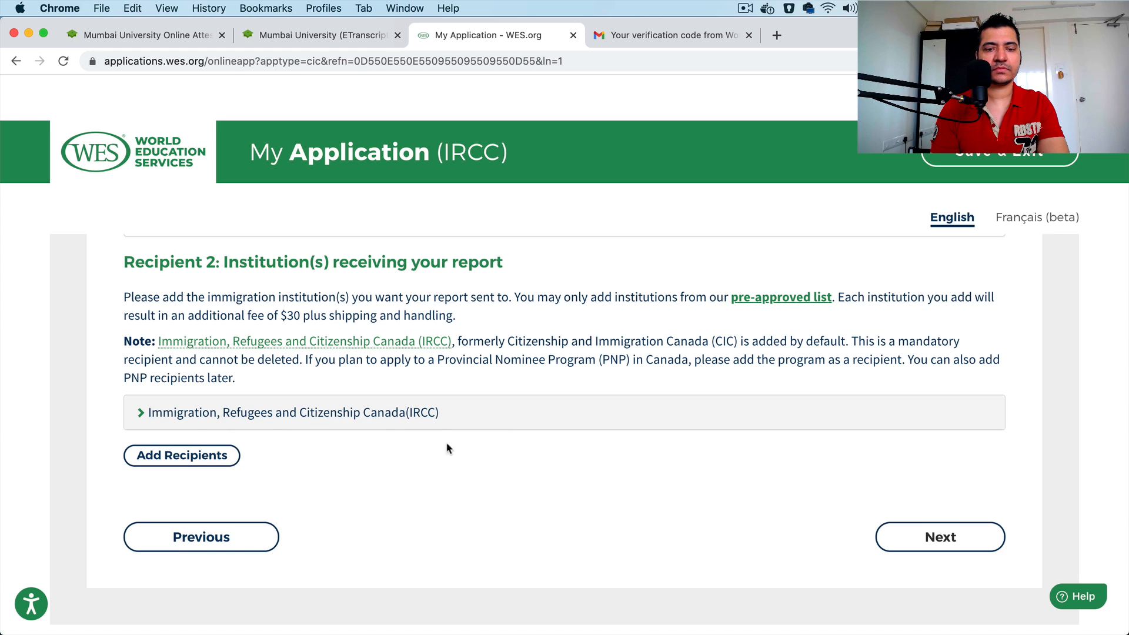
{"action": "scroll", "coordinate": [358, 441], "scroll_direction": "up", "scroll_amount": 3}
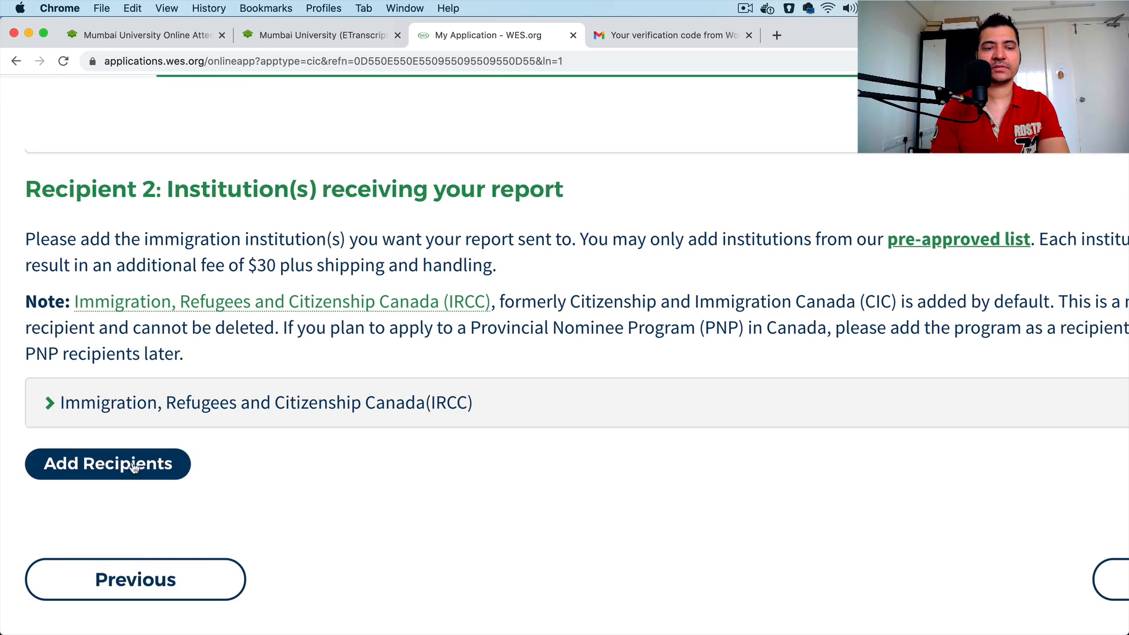
{"action": "scroll", "coordinate": [431, 439], "scroll_direction": "down", "scroll_amount": 3}
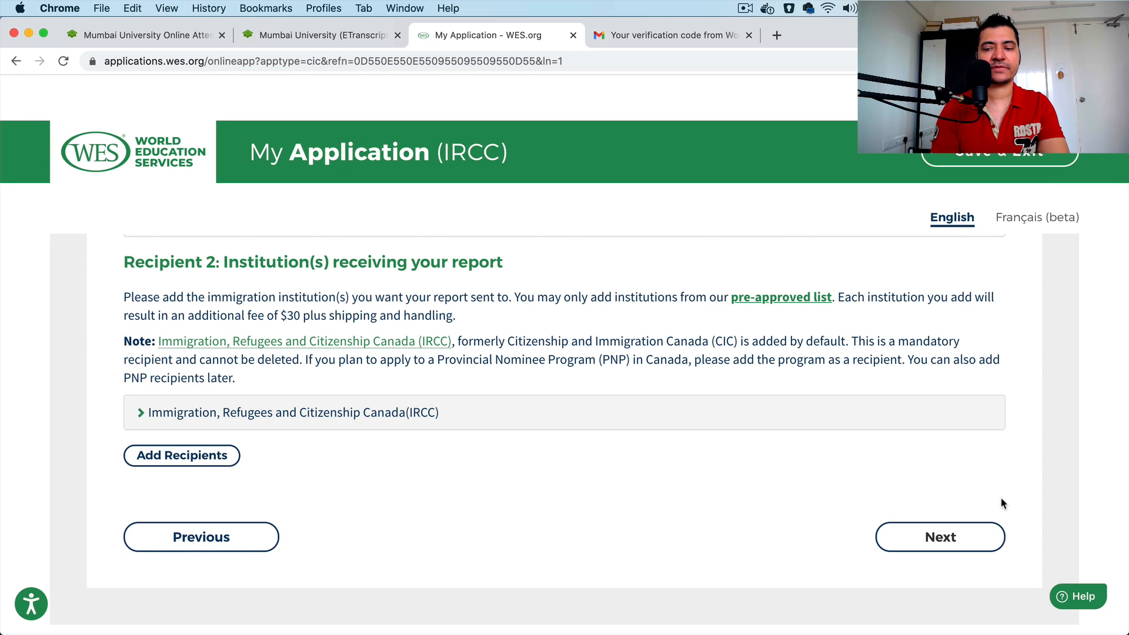
{"action": "left_click", "coordinate": [942, 537]}
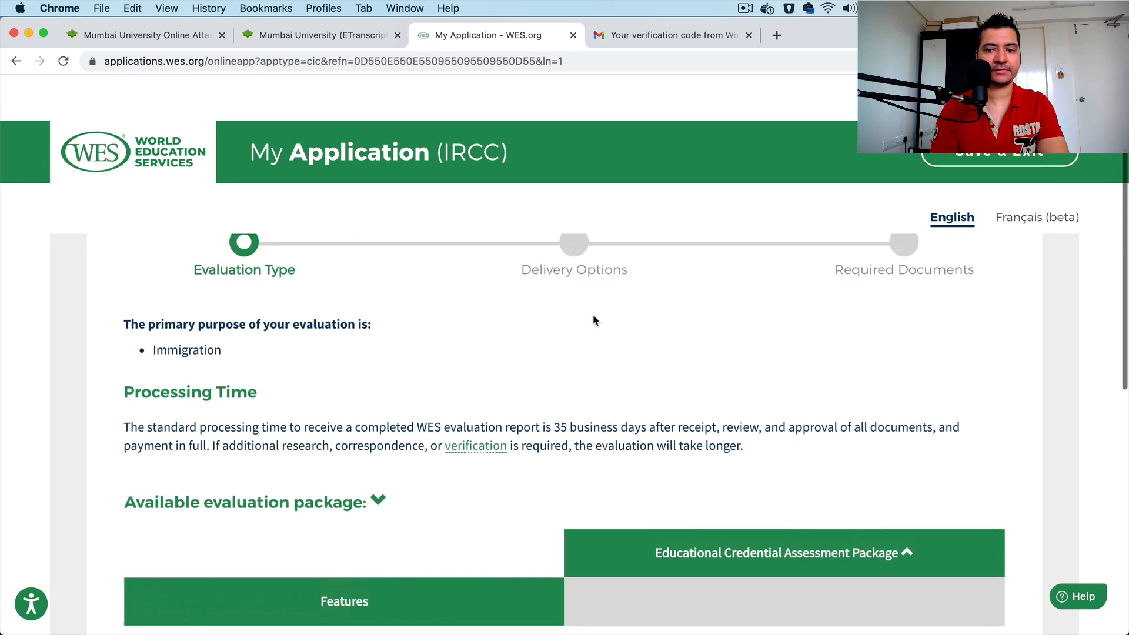
Step: Review the Educational Credential Assessment Package's features and price, and continue to the Delivery Options page
{"action": "scroll", "coordinate": [583, 438], "scroll_direction": "down", "scroll_amount": 6}
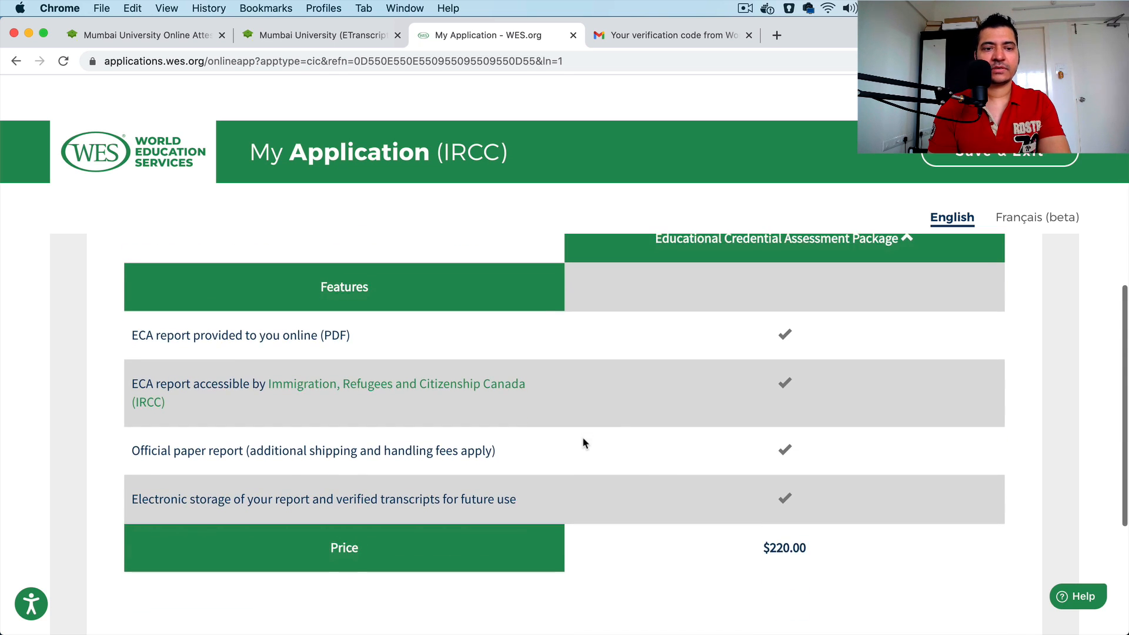
{"action": "scroll", "coordinate": [582, 443], "scroll_direction": "down", "scroll_amount": 1}
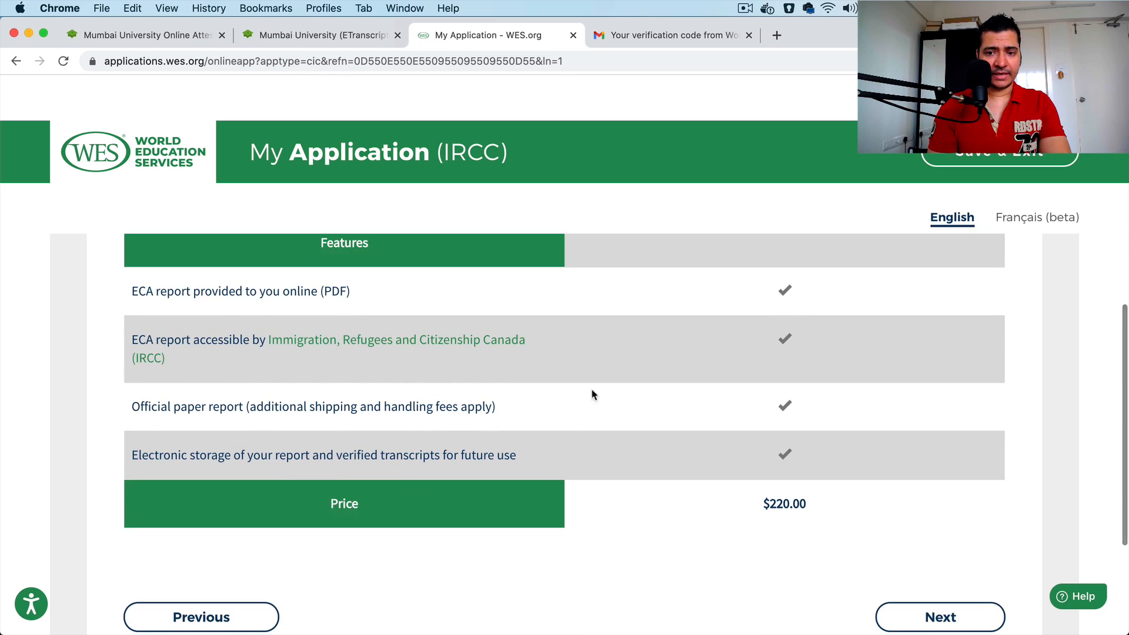
{"action": "scroll", "coordinate": [783, 442], "scroll_direction": "down", "scroll_amount": 4}
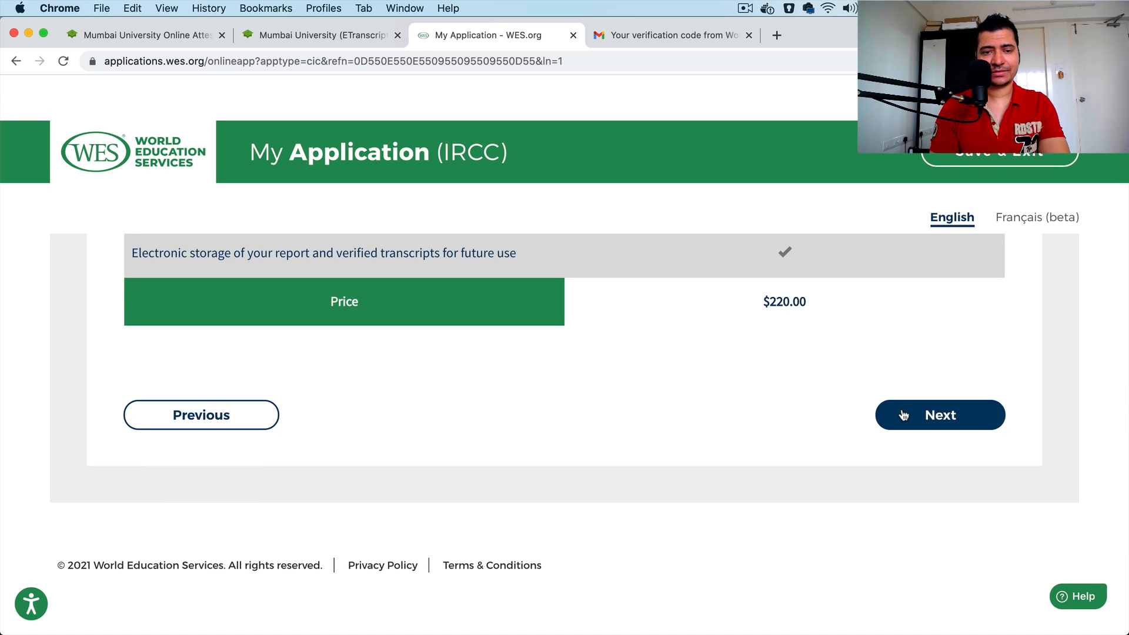
{"action": "left_click", "coordinate": [904, 415]}
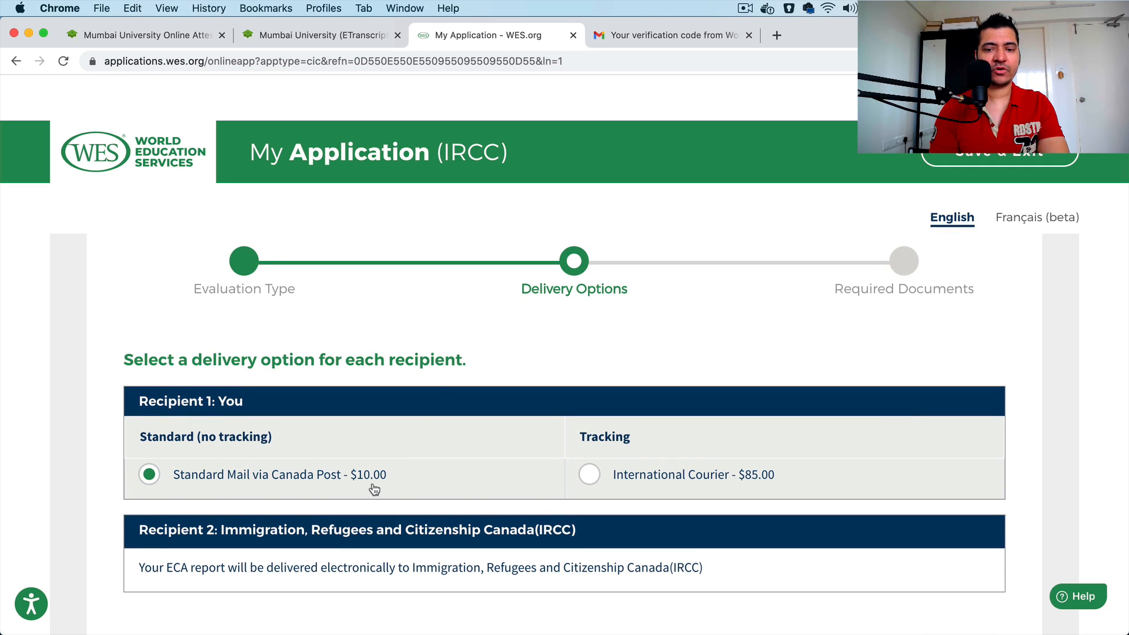
Step: Keep Standard Mail via Canada Post as the applicant's delivery option and continue to Required Documents
{"action": "scroll", "coordinate": [374, 489], "scroll_direction": "up", "scroll_amount": 3}
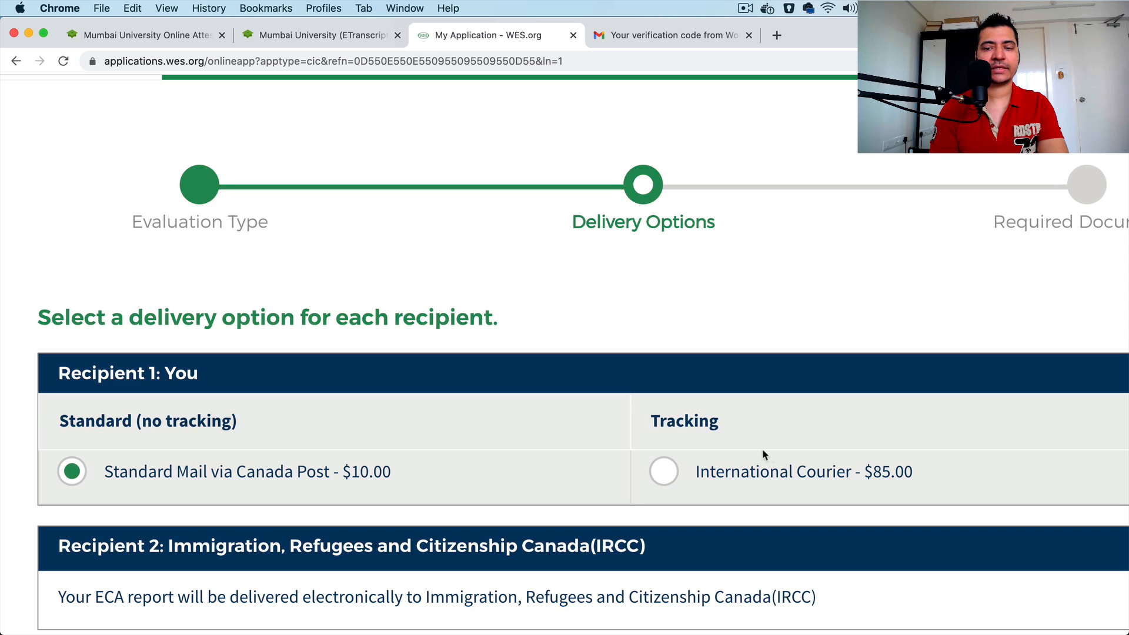
{"action": "scroll", "coordinate": [757, 474], "scroll_direction": "down", "scroll_amount": 3}
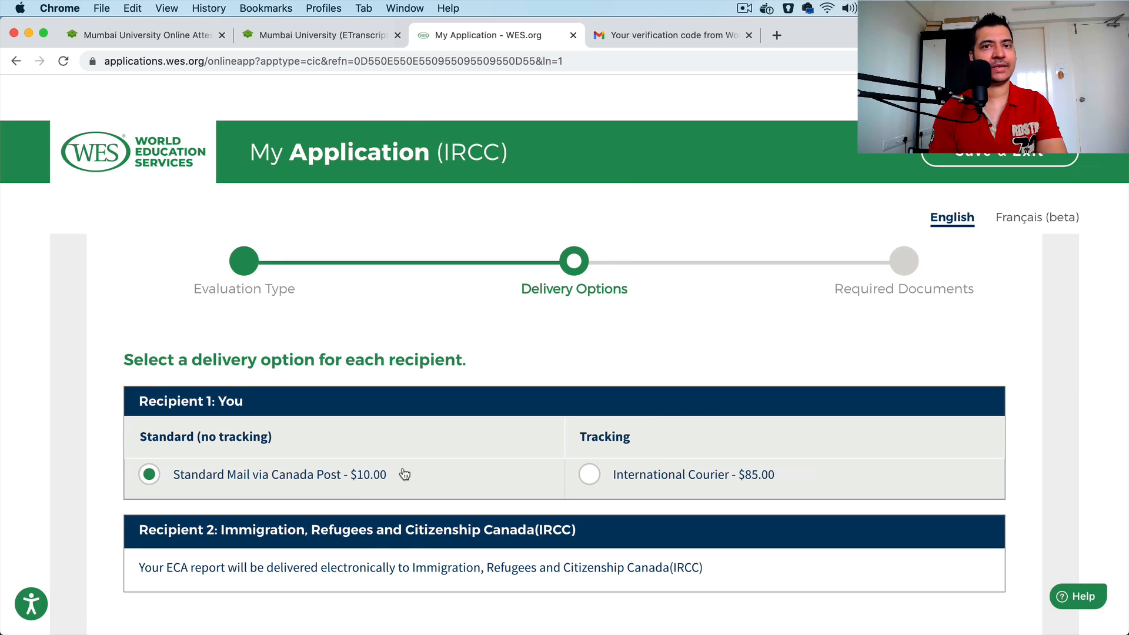
{"action": "scroll", "coordinate": [405, 474], "scroll_direction": "down", "scroll_amount": 2}
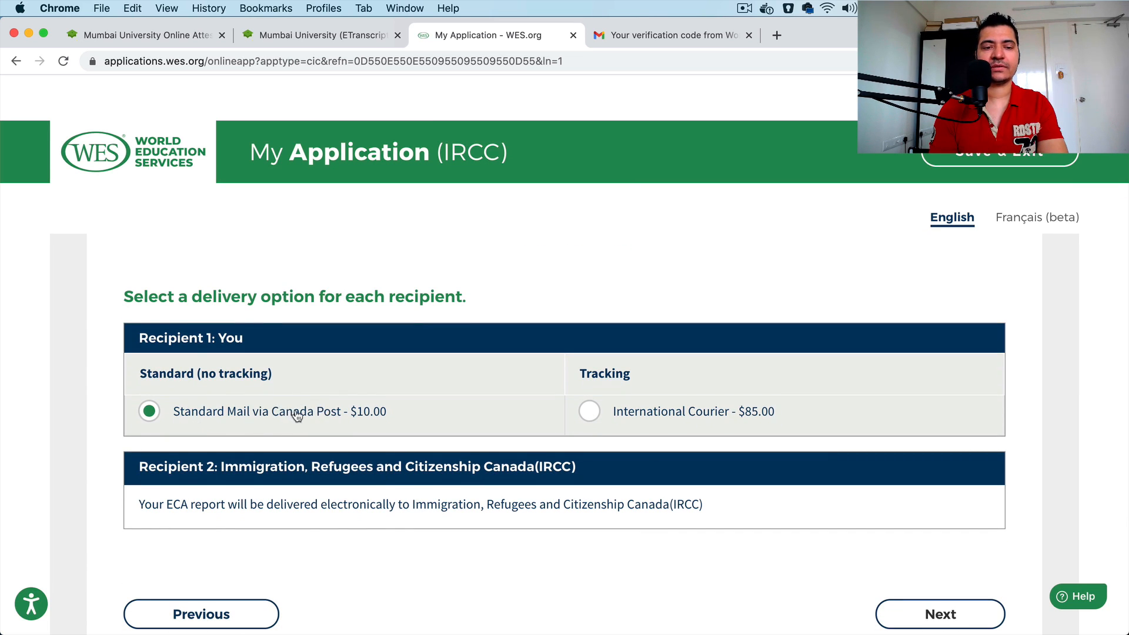
{"action": "scroll", "coordinate": [464, 460], "scroll_direction": "down", "scroll_amount": 3}
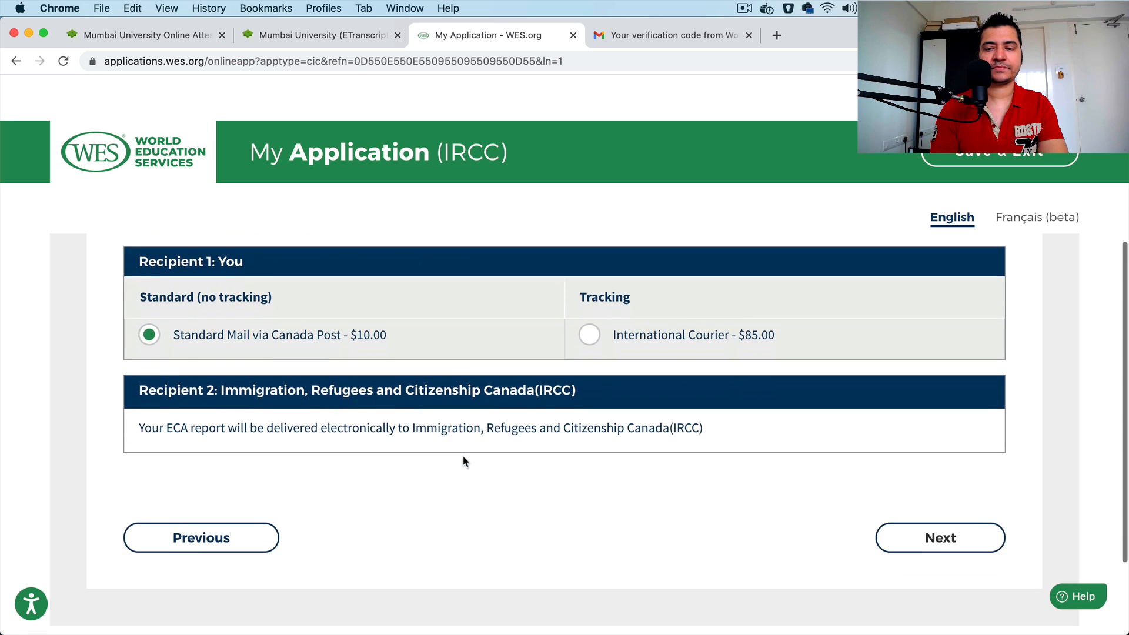
{"action": "left_click", "coordinate": [992, 507]}
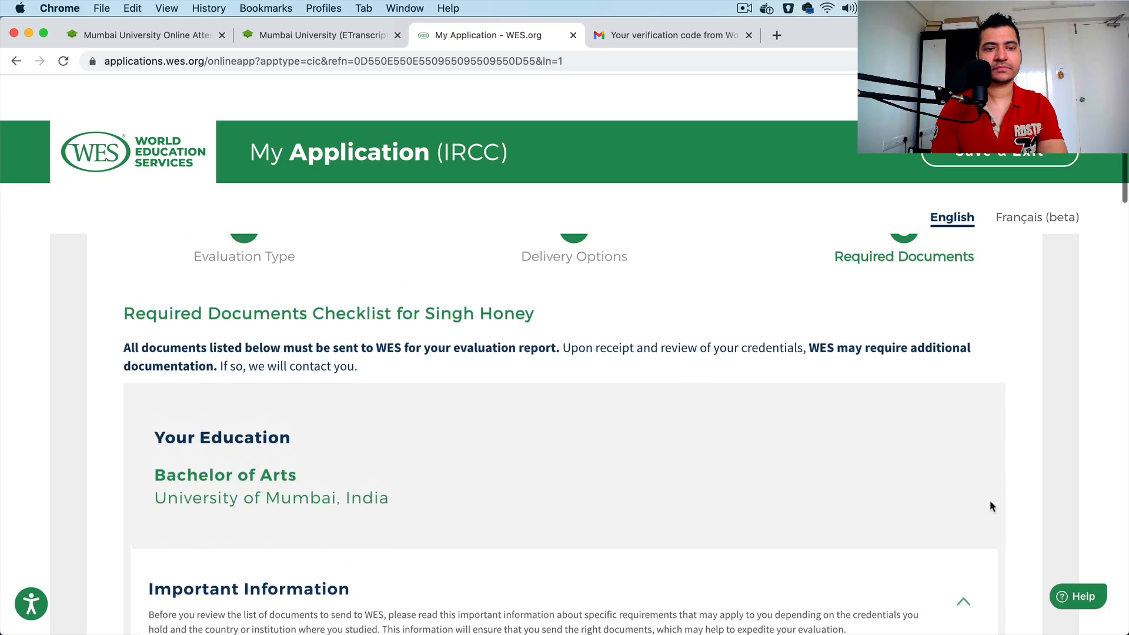
Step: Read through the required documents information and open the My Account link for uploading the degree certificate in a new tab
{"action": "scroll", "coordinate": [667, 529], "scroll_direction": "down", "scroll_amount": 3}
{"action": "scroll", "coordinate": [667, 529], "scroll_direction": "down", "scroll_amount": 15}
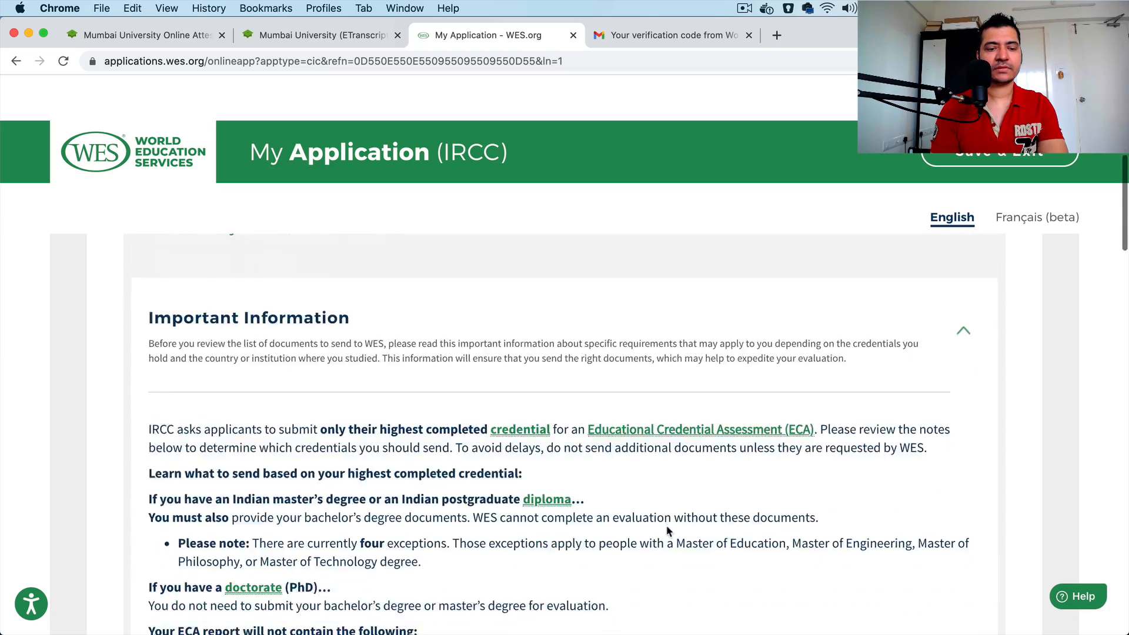
{"action": "scroll", "coordinate": [667, 529], "scroll_direction": "down", "scroll_amount": 12}
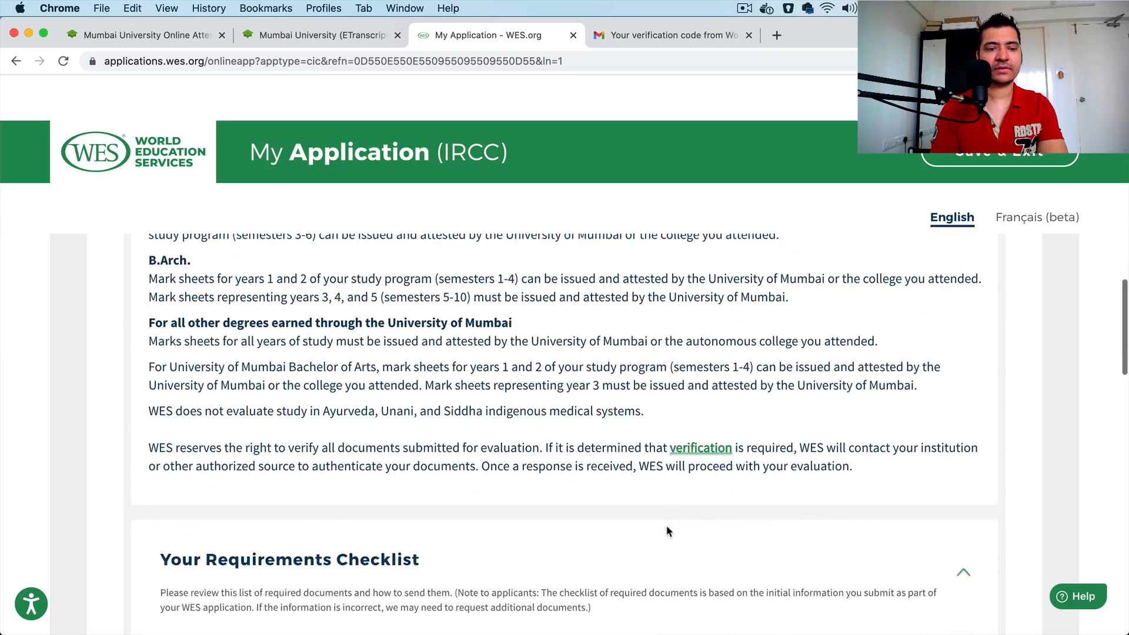
{"action": "scroll", "coordinate": [403, 442], "scroll_direction": "up", "scroll_amount": 1}
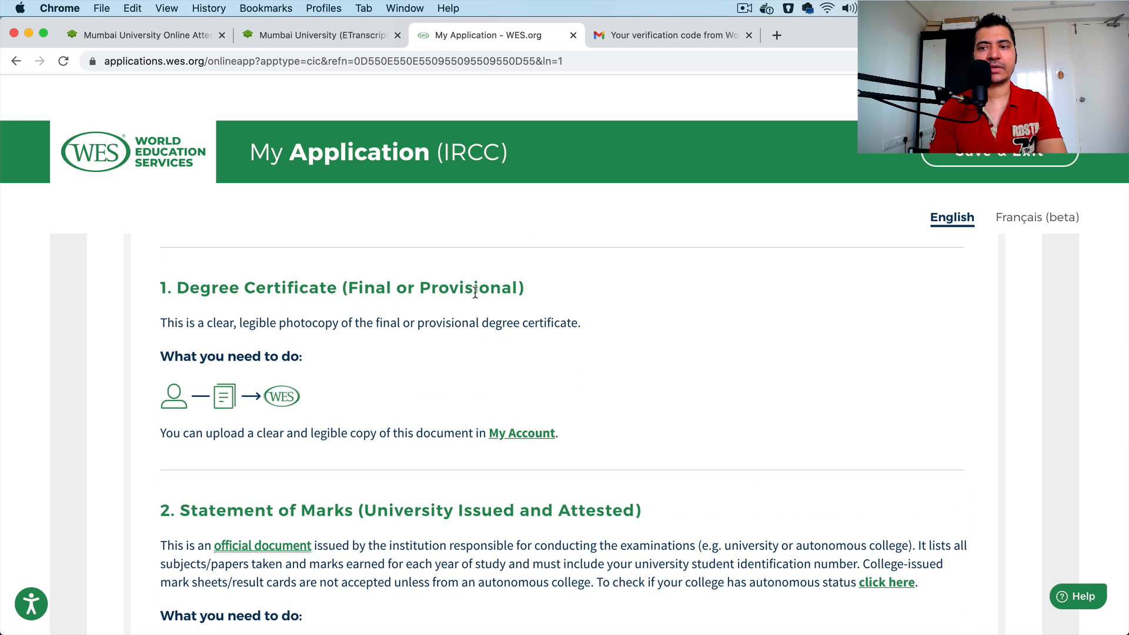
{"action": "right_click", "coordinate": [532, 438]}
{"action": "left_click", "coordinate": [580, 434]}
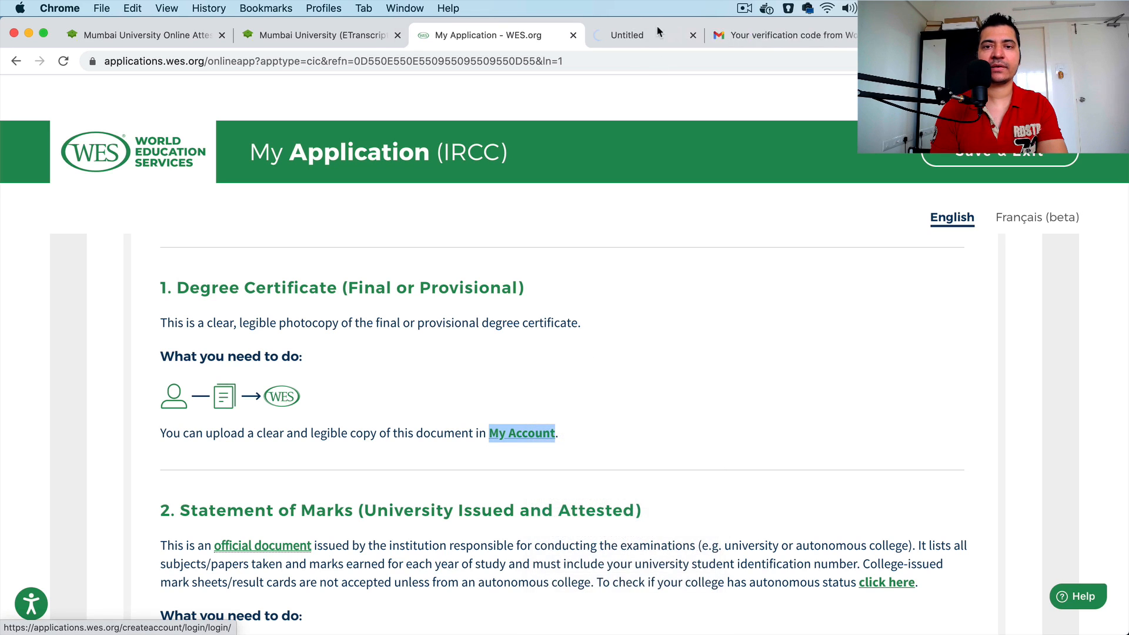
{"action": "left_click", "coordinate": [626, 40]}
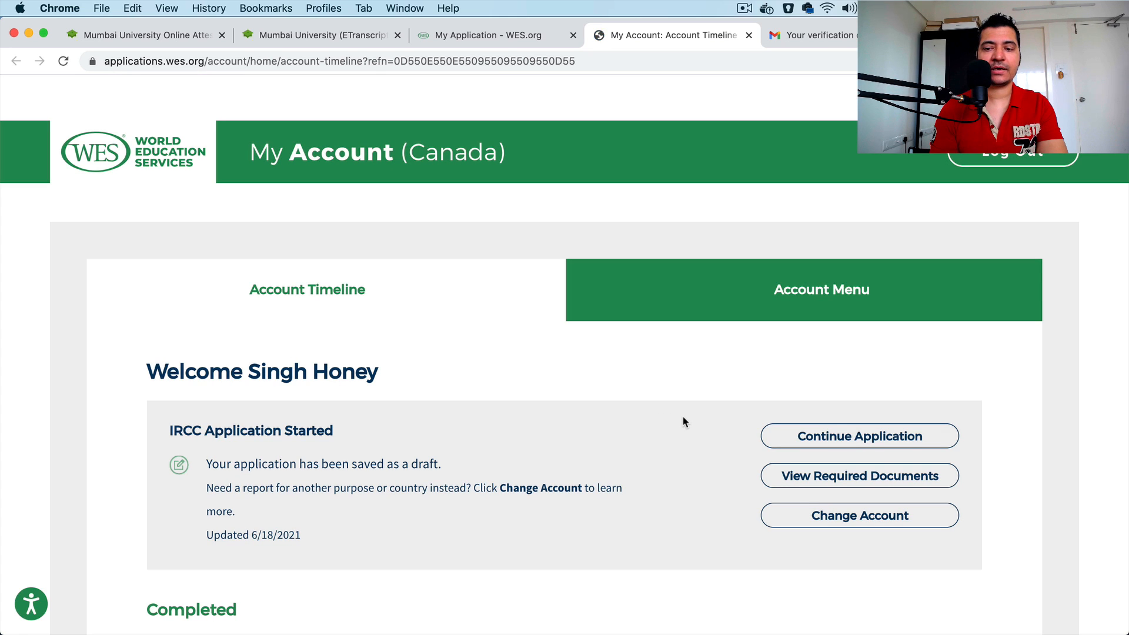
Step: Look through the Account Timeline and Account Menu pages of My Account, and return to the application's requirements checklist
{"action": "scroll", "coordinate": [574, 429], "scroll_direction": "down", "scroll_amount": 8}
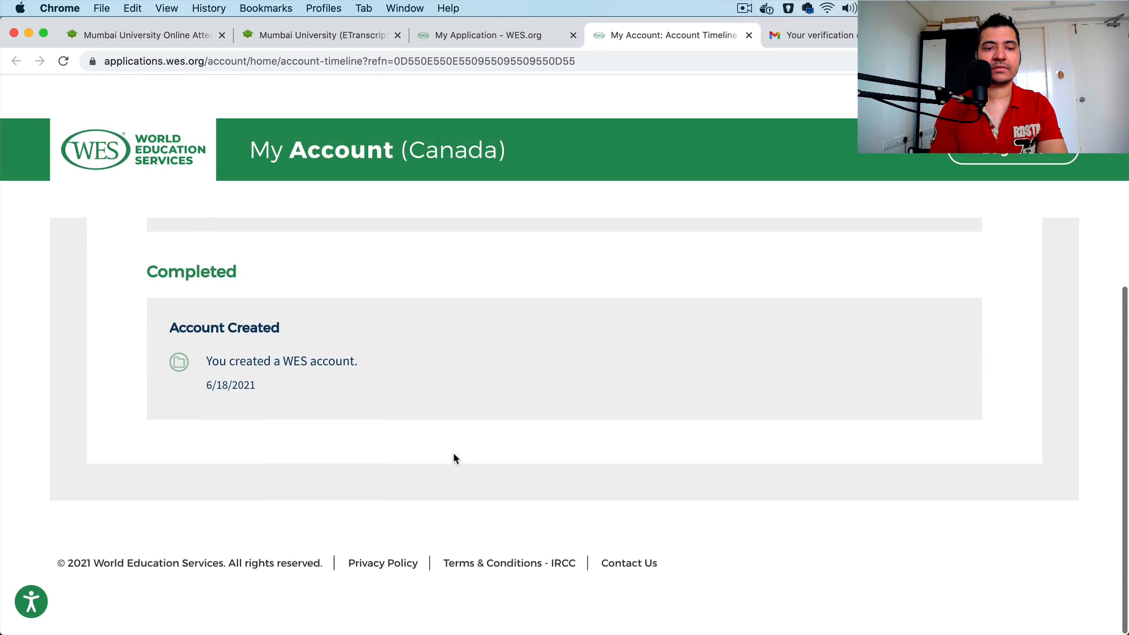
{"action": "scroll", "coordinate": [454, 458], "scroll_direction": "up", "scroll_amount": 8}
{"action": "left_click", "coordinate": [697, 243]}
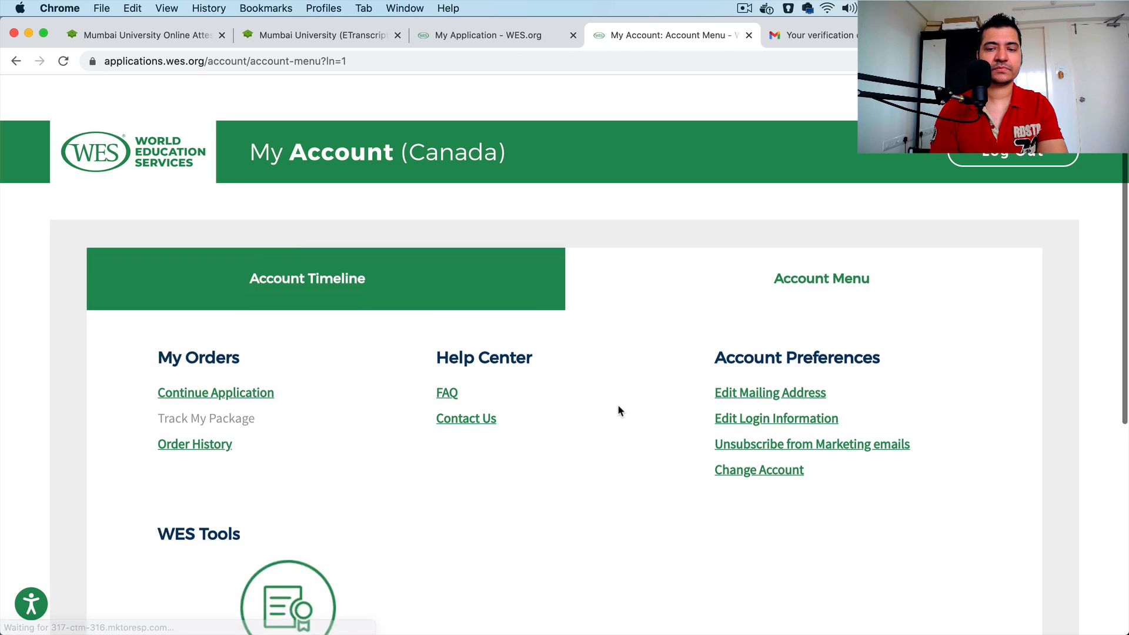
{"action": "left_click", "coordinate": [411, 300]}
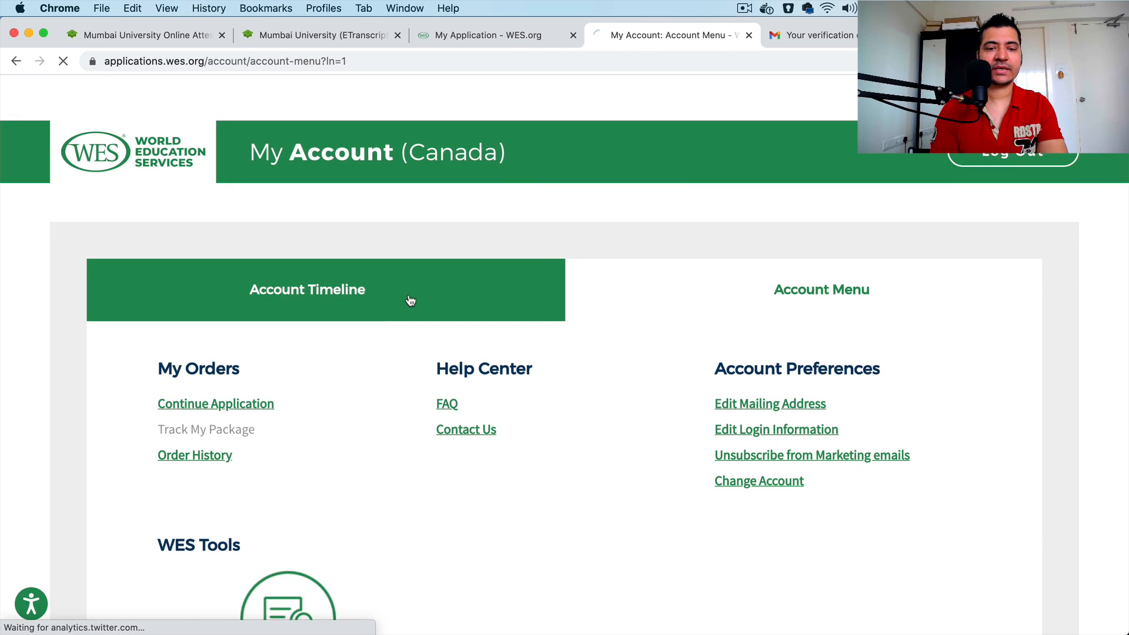
{"action": "left_click", "coordinate": [496, 34]}
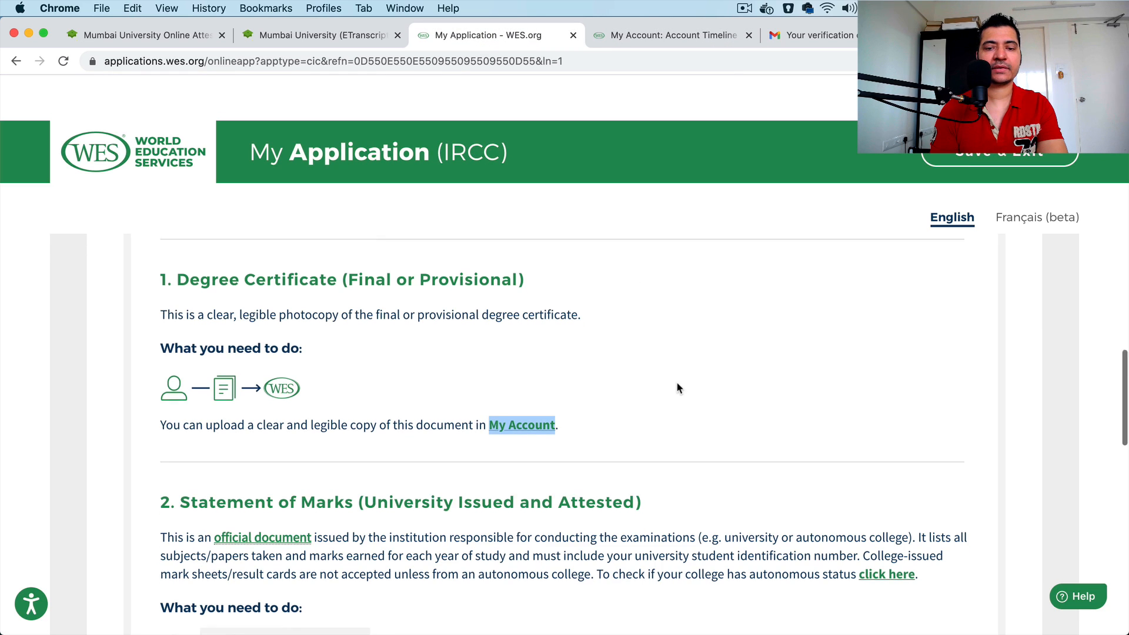
{"action": "scroll", "coordinate": [676, 388], "scroll_direction": "down", "scroll_amount": 3}
{"action": "left_click", "coordinate": [688, 40]}
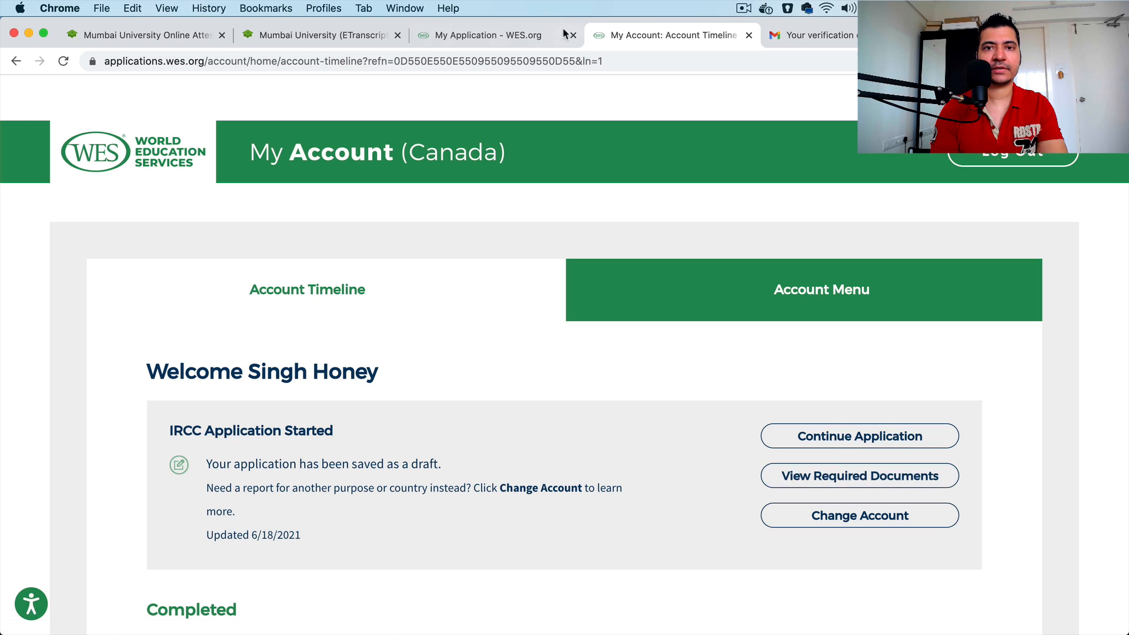
{"action": "left_click", "coordinate": [482, 38]}
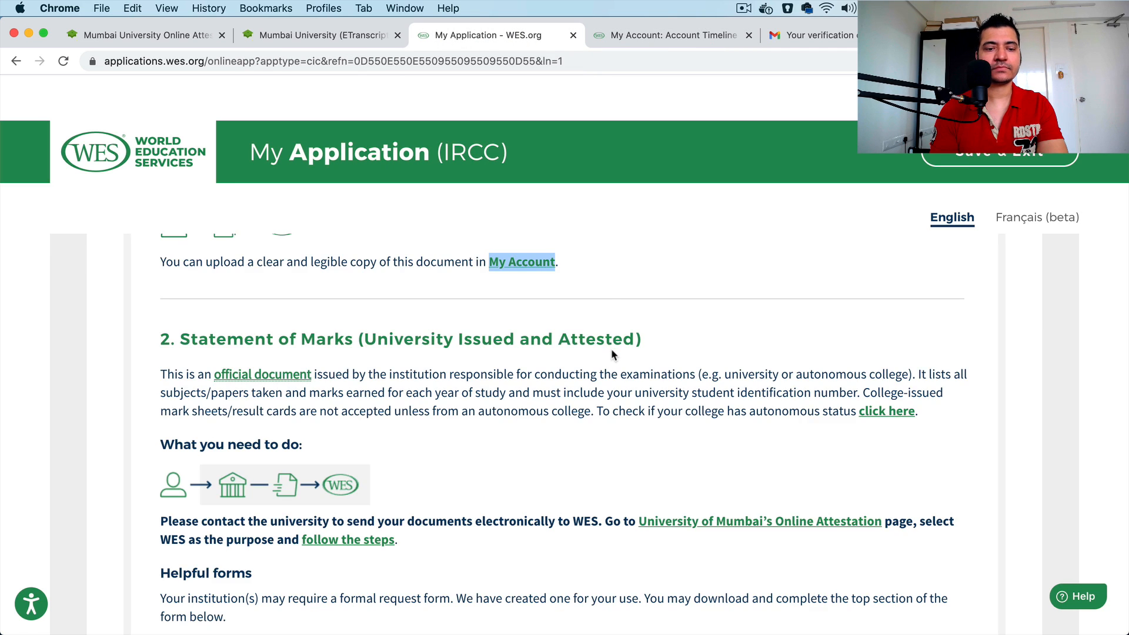
Step: Review the Statement of Marks requirement and open the University of Mumbai's Online Attestation site in a new tab
{"action": "scroll", "coordinate": [611, 350], "scroll_direction": "down", "scroll_amount": 5}
{"action": "scroll", "coordinate": [612, 350], "scroll_direction": "up", "scroll_amount": 3}
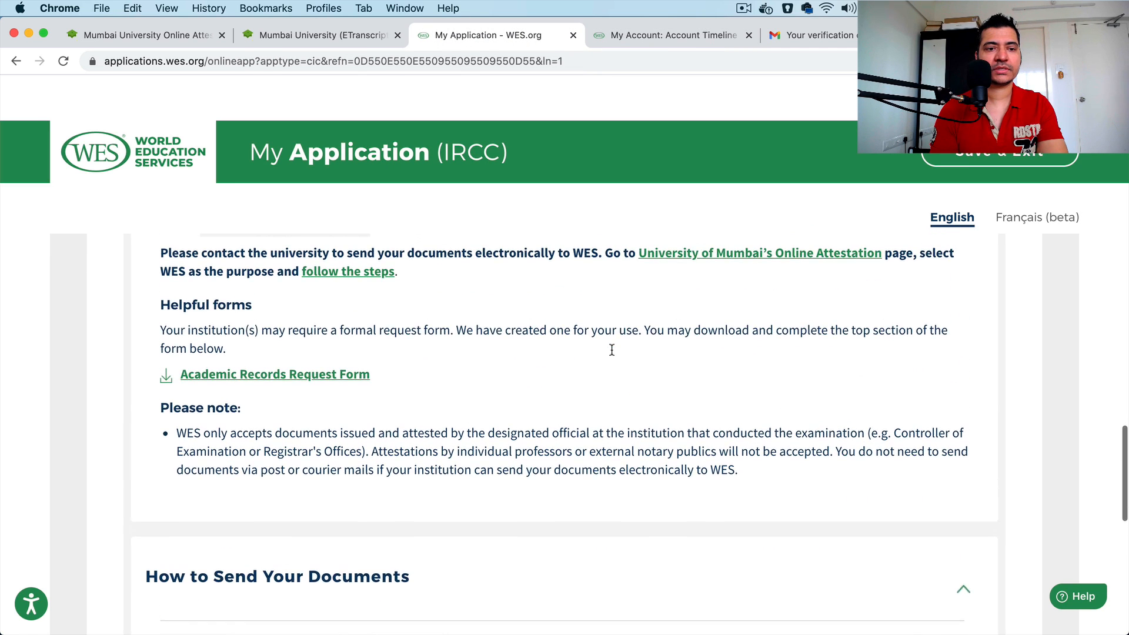
{"action": "scroll", "coordinate": [611, 350], "scroll_direction": "up", "scroll_amount": 2}
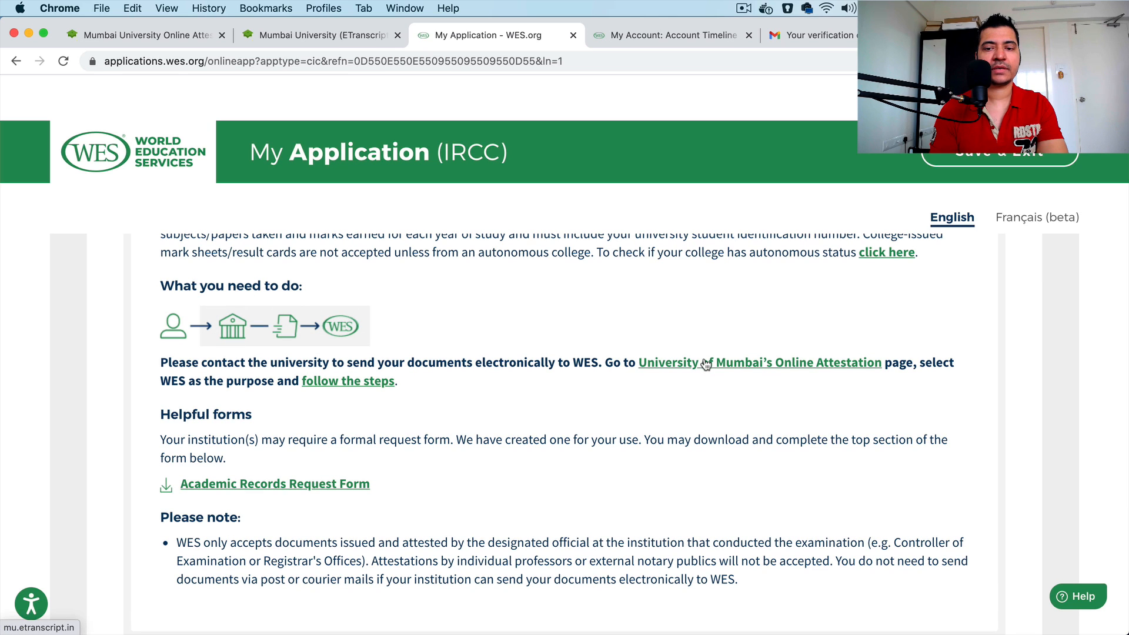
{"action": "right_click", "coordinate": [706, 363]}
{"action": "left_click", "coordinate": [728, 367]}
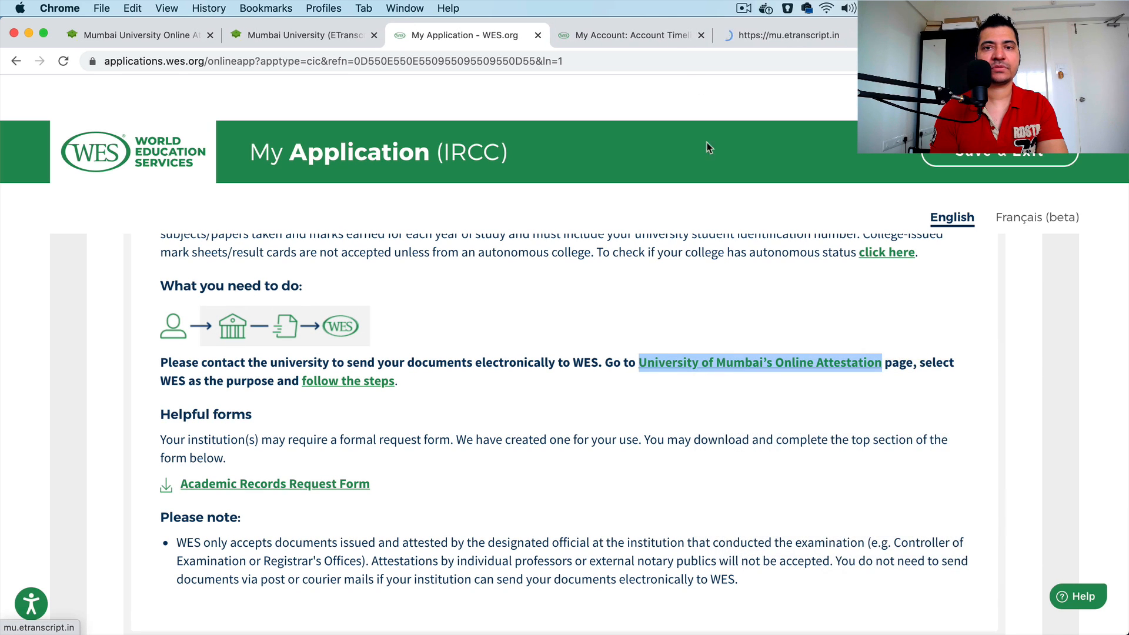
{"action": "left_click", "coordinate": [759, 39]}
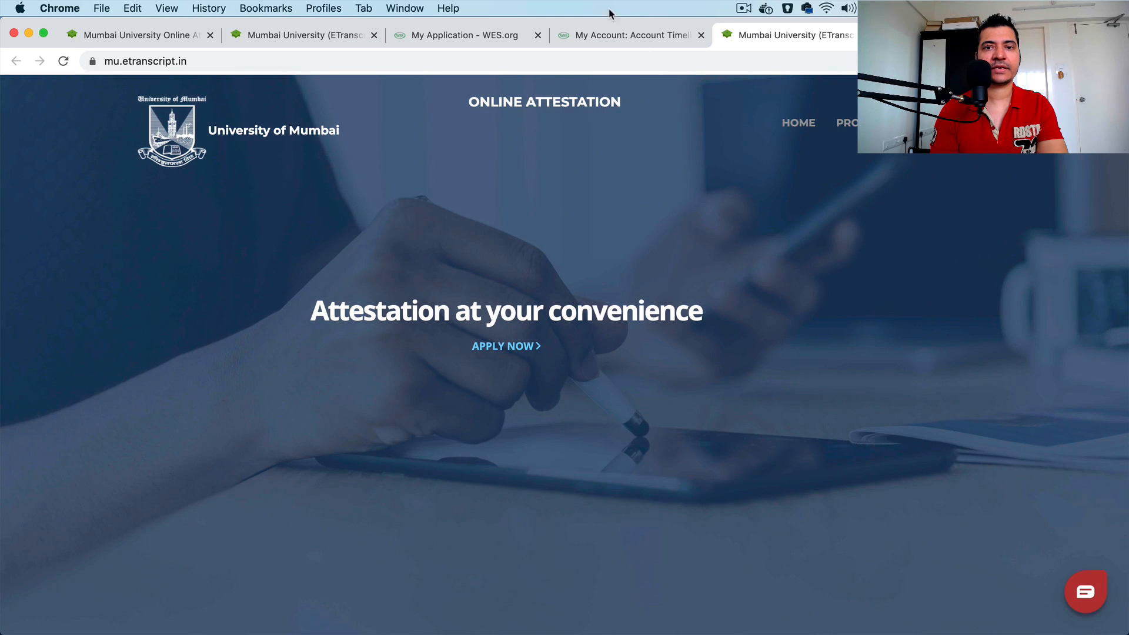
Step: Return to the application's document checklist, open the Academic Records Request Form in a new tab and look through it
{"action": "left_click", "coordinate": [520, 39]}
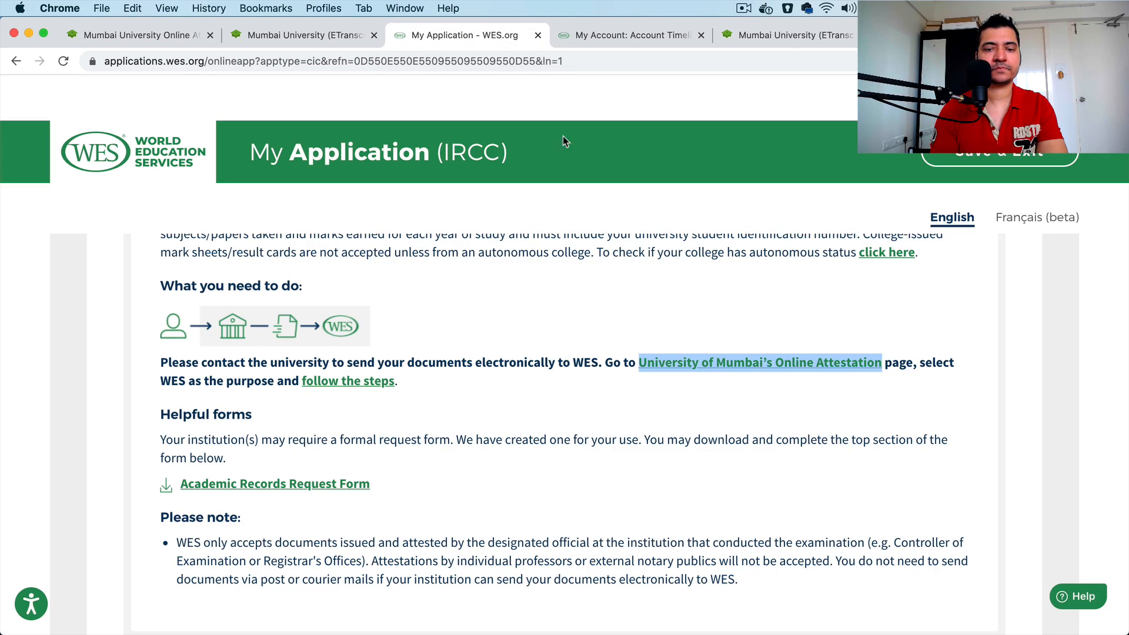
{"action": "scroll", "coordinate": [575, 386], "scroll_direction": "down", "scroll_amount": 10}
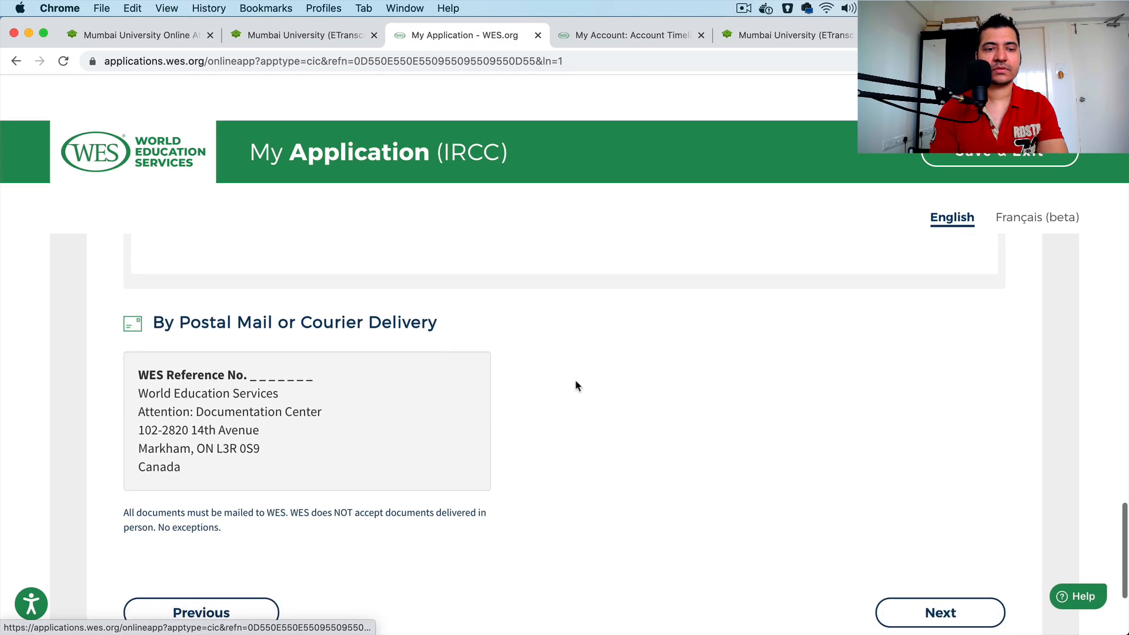
{"action": "scroll", "coordinate": [576, 386], "scroll_direction": "down", "scroll_amount": 2}
{"action": "scroll", "coordinate": [576, 384], "scroll_direction": "up", "scroll_amount": 6}
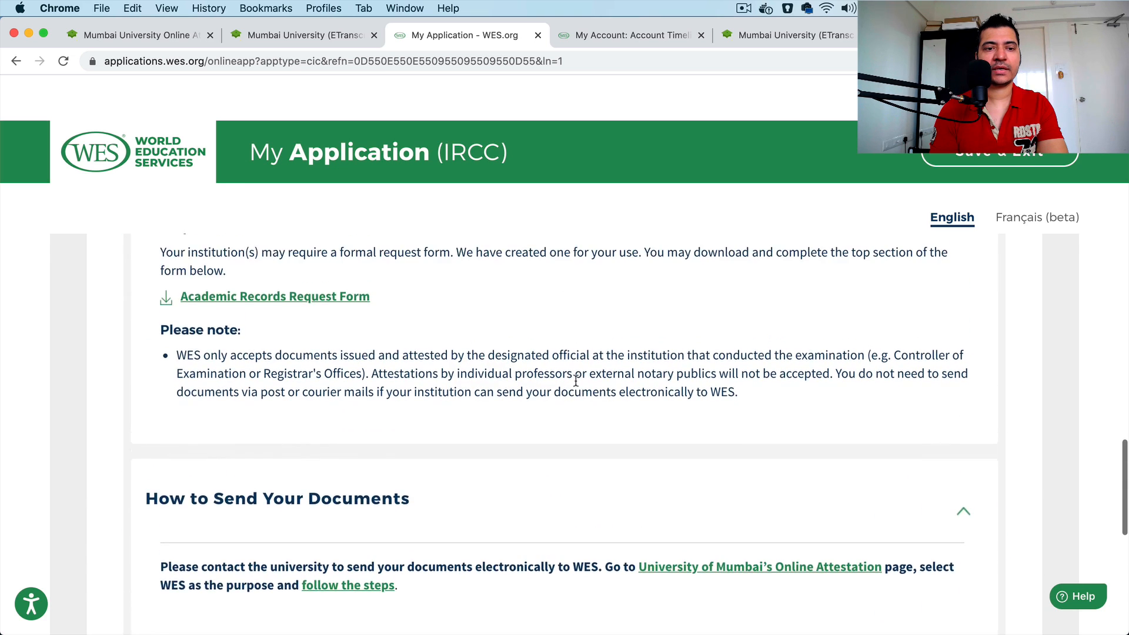
{"action": "scroll", "coordinate": [576, 383], "scroll_direction": "up", "scroll_amount": 3}
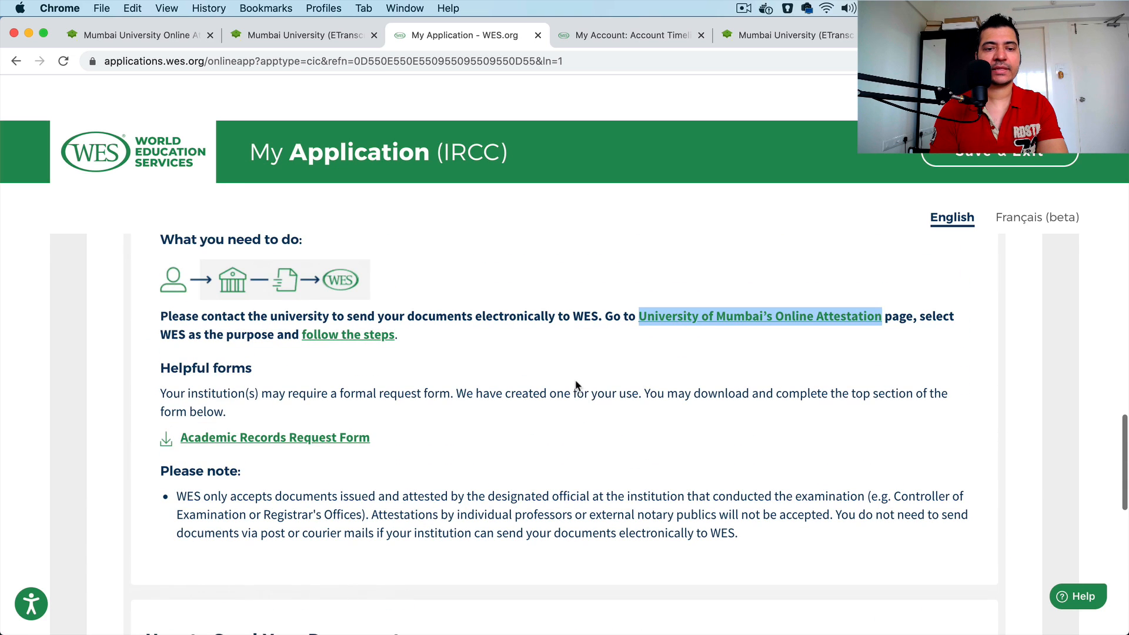
{"action": "right_click", "coordinate": [310, 448]}
{"action": "left_click", "coordinate": [271, 437]}
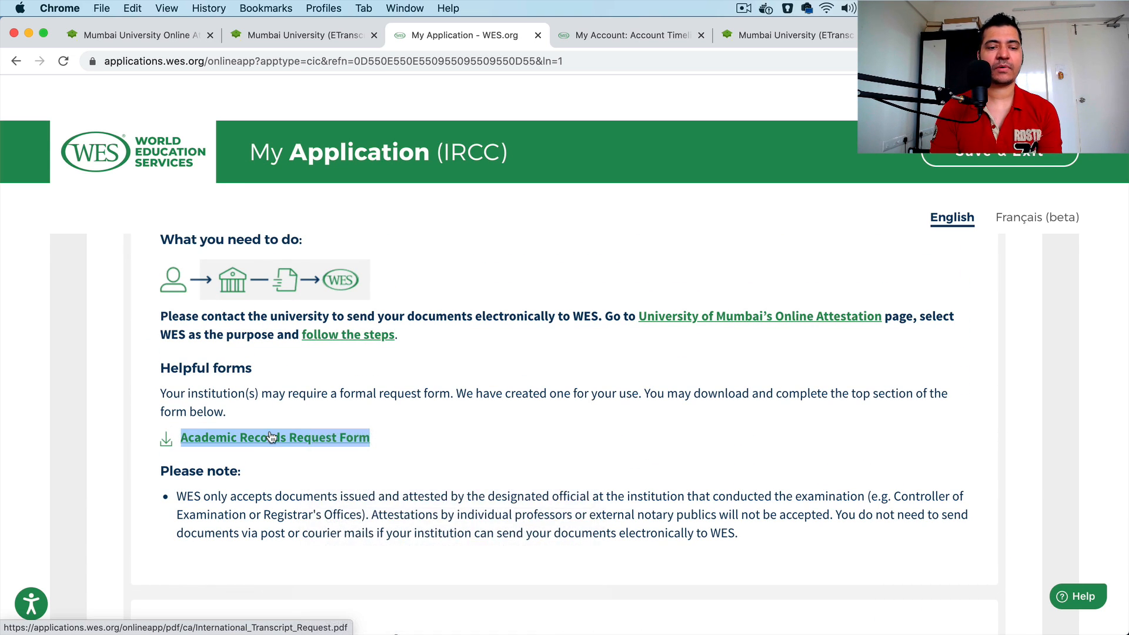
{"action": "left_click", "coordinate": [270, 436]}
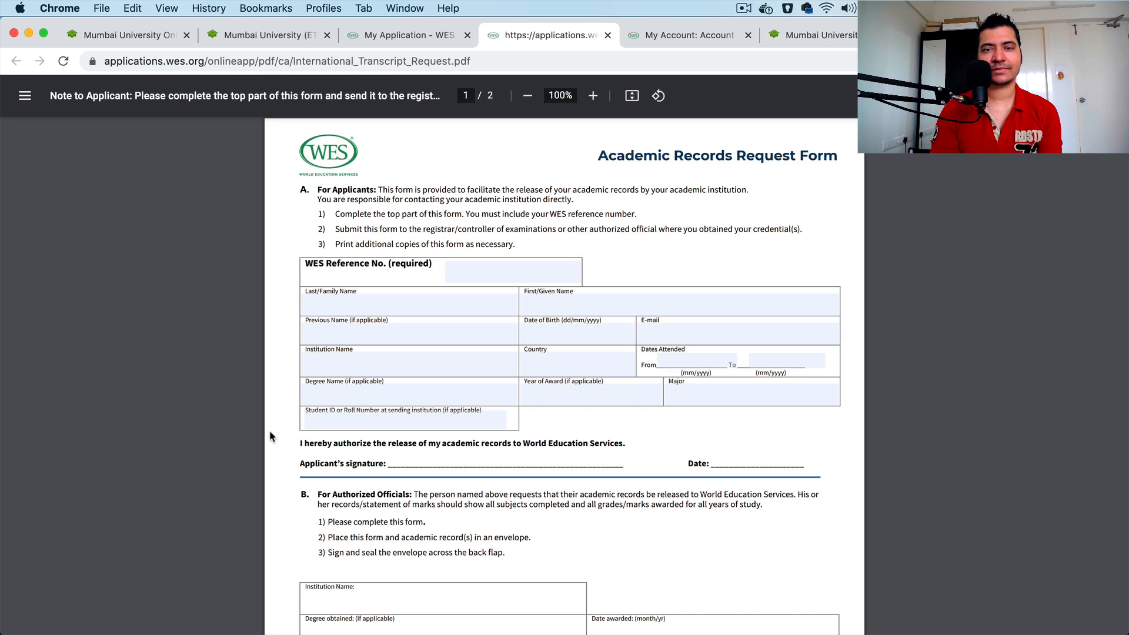
{"action": "scroll", "coordinate": [638, 422], "scroll_direction": "down", "scroll_amount": 7}
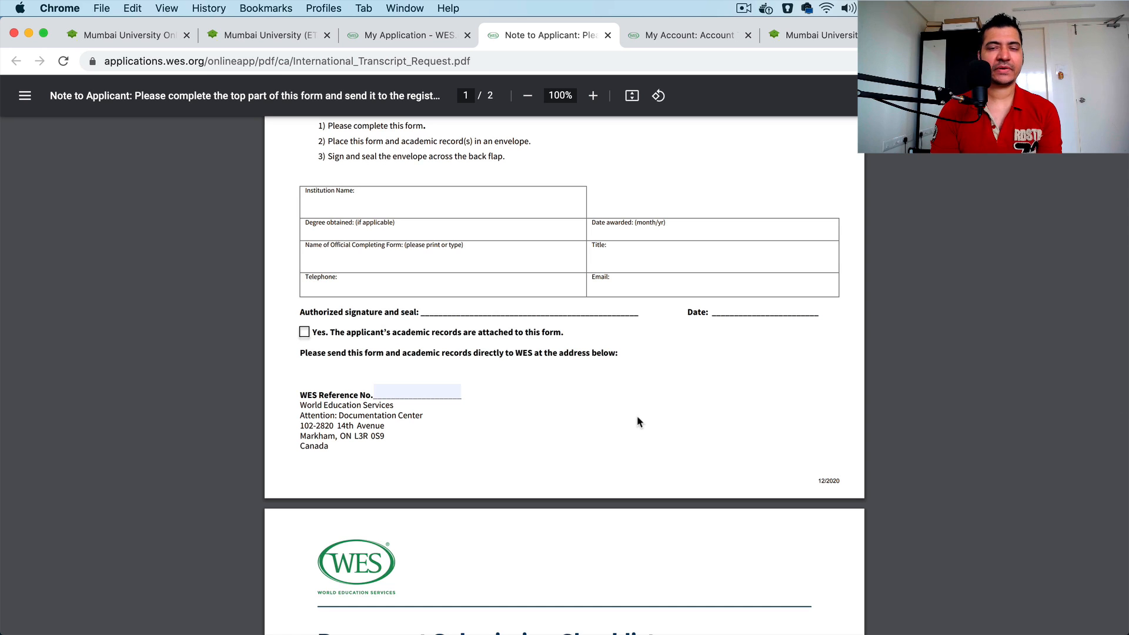
Step: Look over the Academic Records Request Form alongside the University of Mumbai's Online Attestation site
{"action": "scroll", "coordinate": [638, 419], "scroll_direction": "up", "scroll_amount": 7}
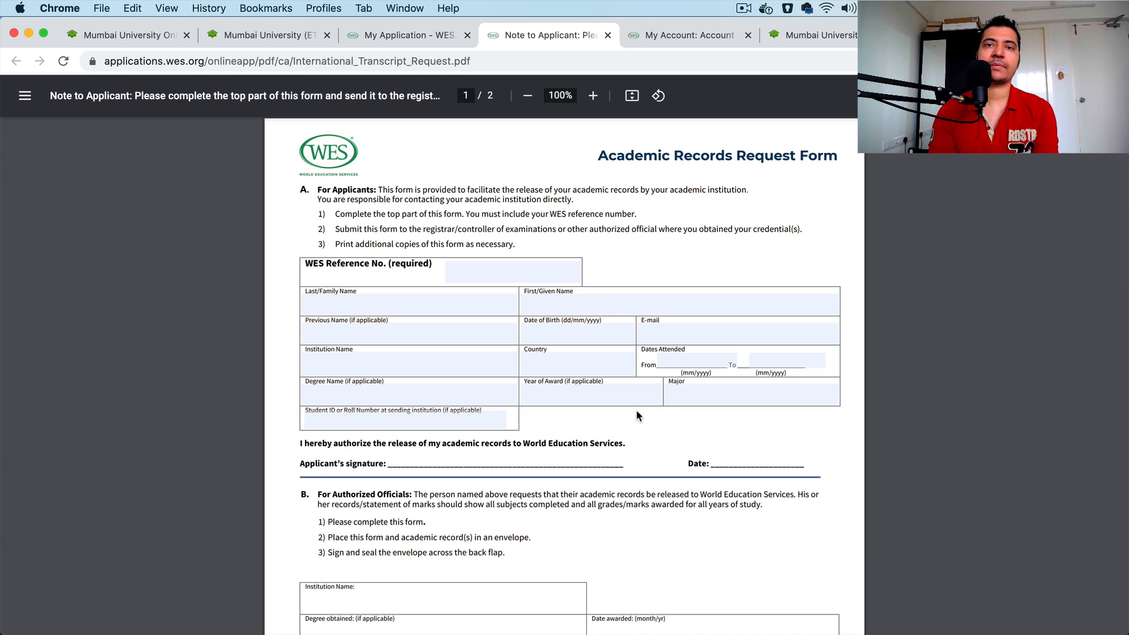
{"action": "left_click", "coordinate": [820, 34]}
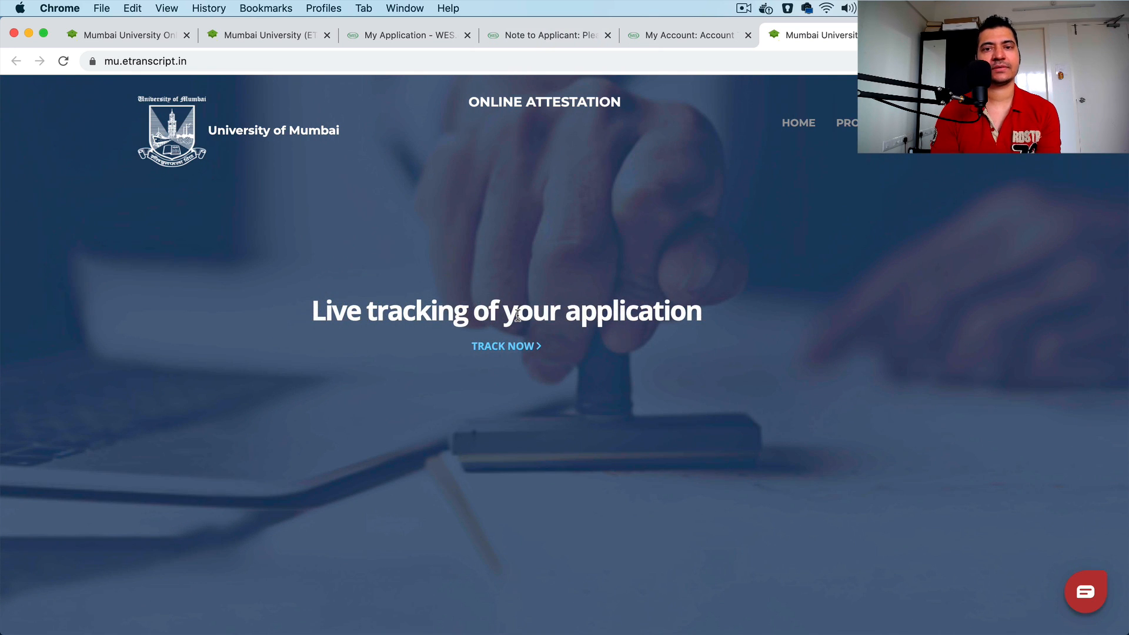
{"action": "left_click", "coordinate": [540, 36]}
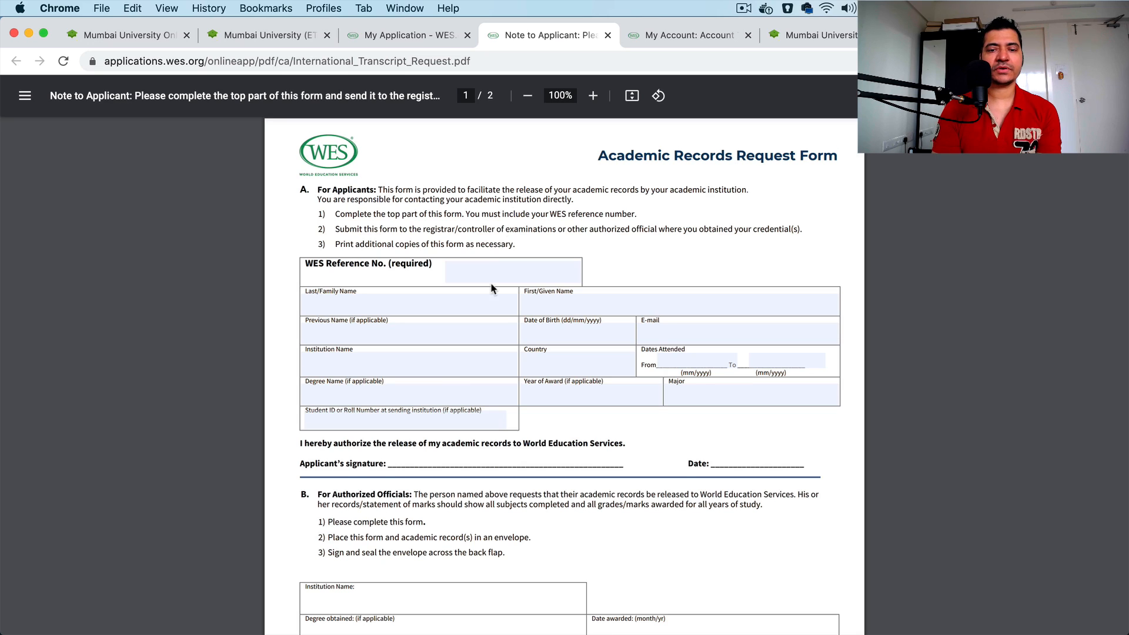
{"action": "scroll", "coordinate": [492, 287], "scroll_direction": "down", "scroll_amount": 15}
{"action": "scroll", "coordinate": [492, 287], "scroll_direction": "up", "scroll_amount": 15}
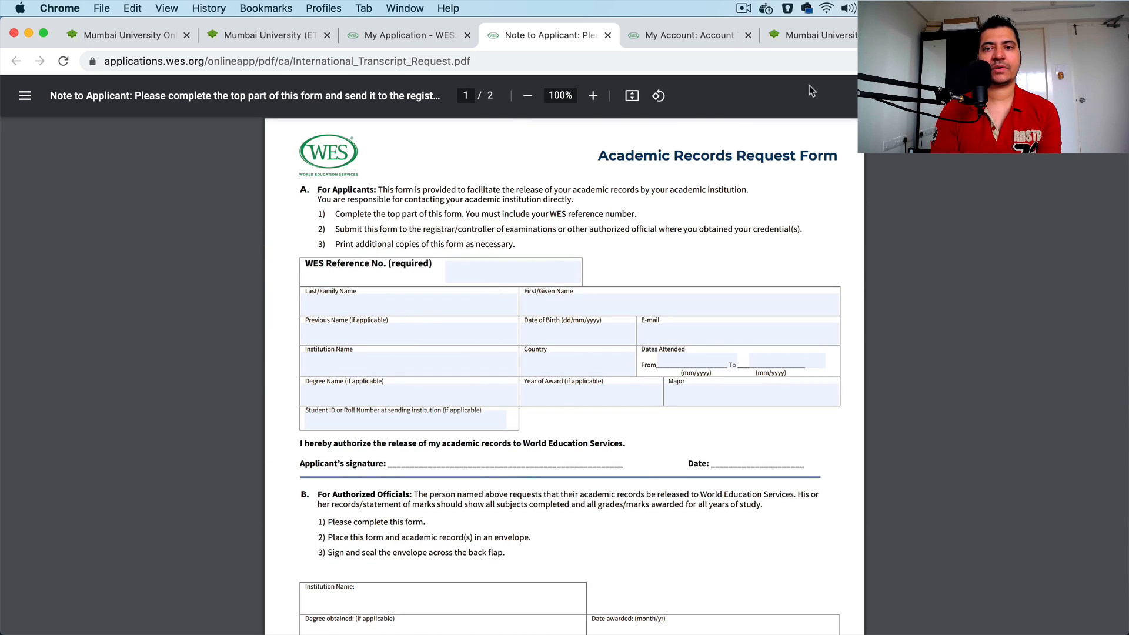
{"action": "left_click", "coordinate": [812, 35]}
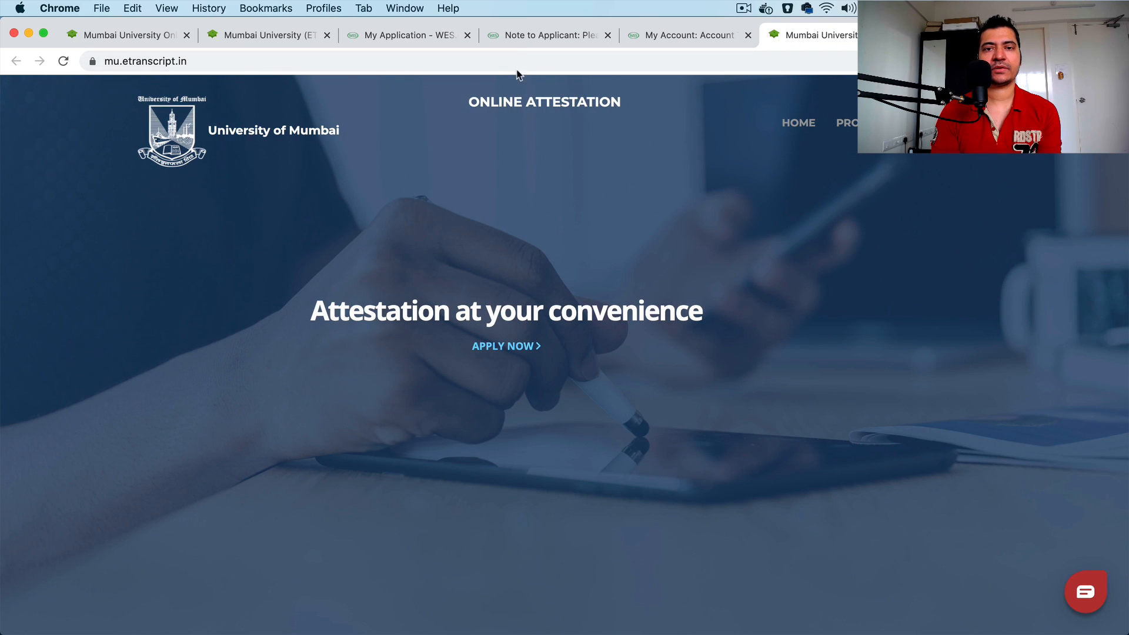
{"action": "left_click", "coordinate": [513, 39]}
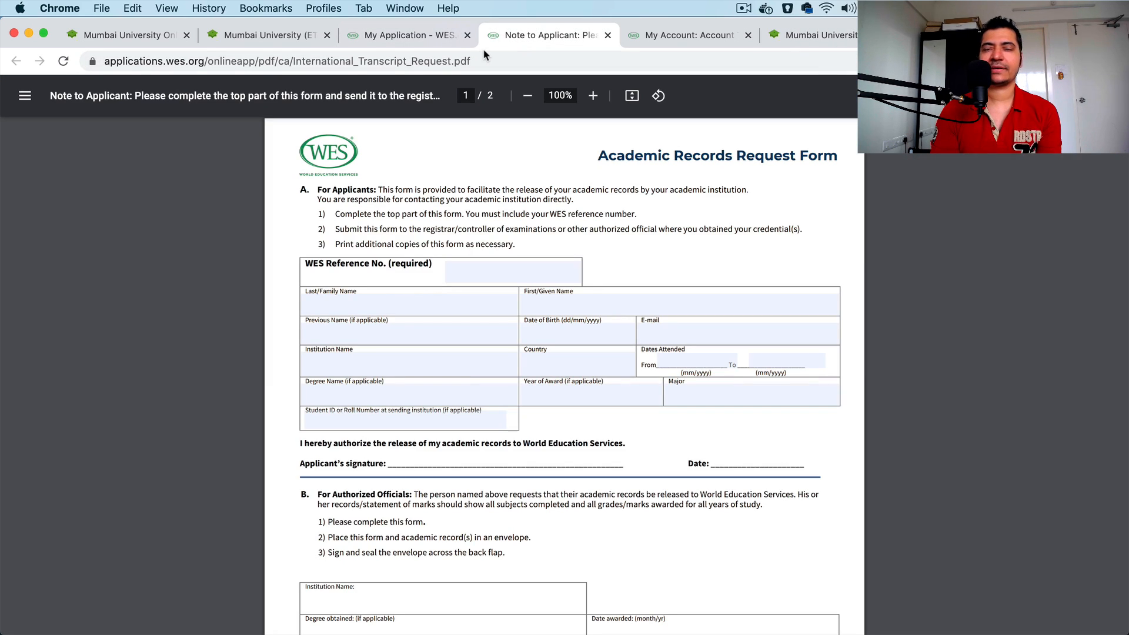
{"action": "left_click", "coordinate": [812, 35]}
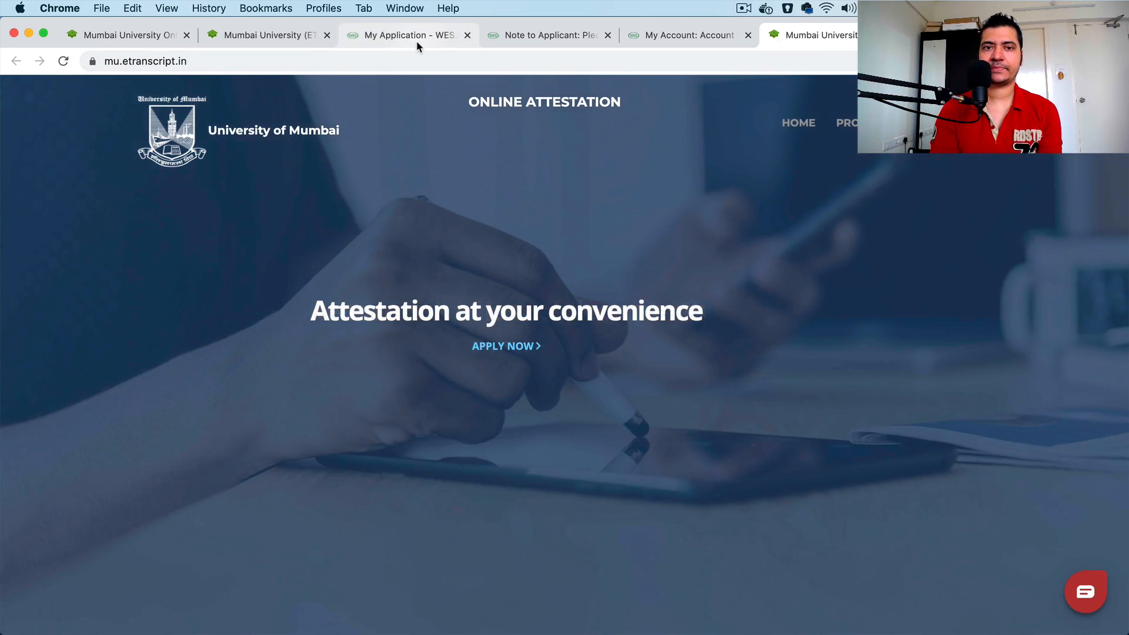
Step: Return to the WES application, read how to send the documents and the postal delivery instructions, and continue to the application review
{"action": "left_click", "coordinate": [416, 41]}
{"action": "left_click", "coordinate": [420, 400]}
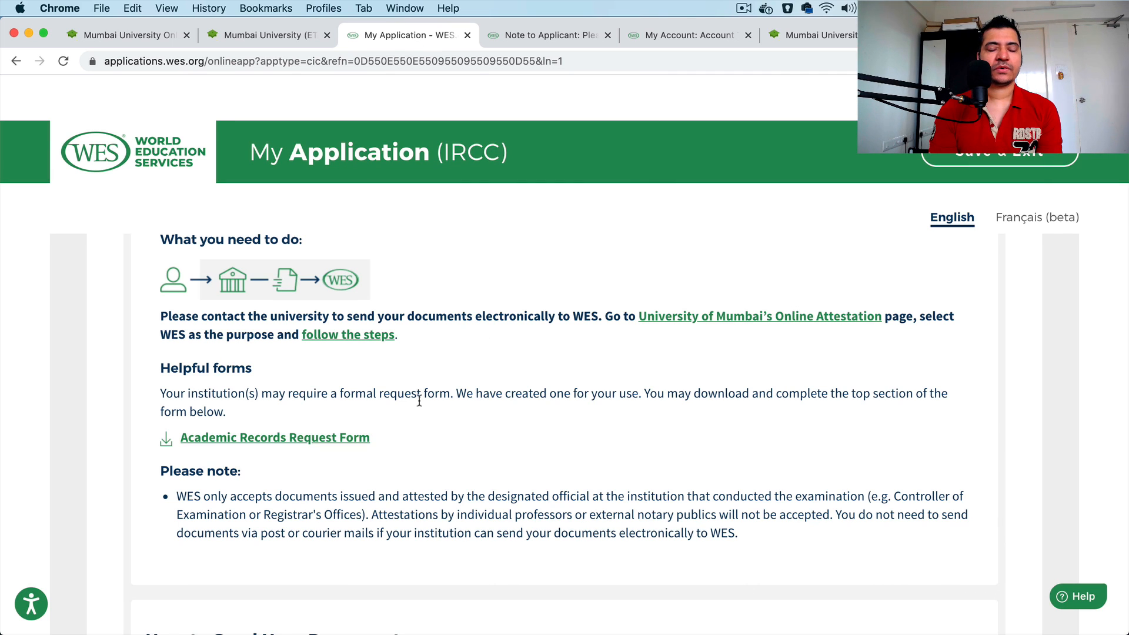
{"action": "scroll", "coordinate": [420, 401], "scroll_direction": "up", "scroll_amount": 2}
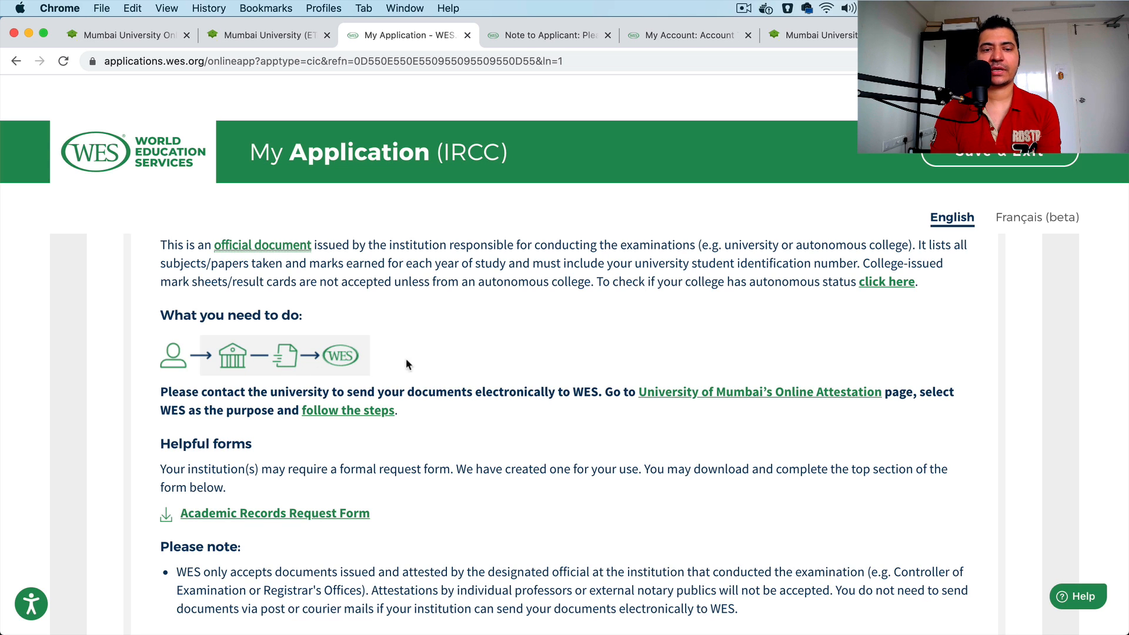
{"action": "scroll", "coordinate": [597, 452], "scroll_direction": "down", "scroll_amount": 8}
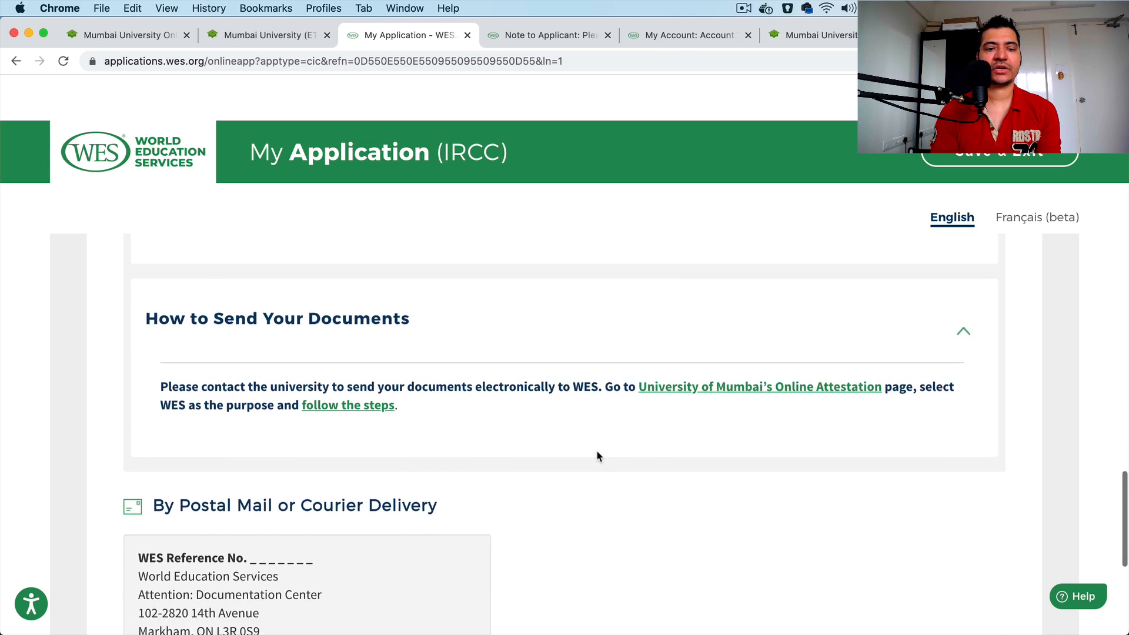
{"action": "scroll", "coordinate": [597, 452], "scroll_direction": "down", "scroll_amount": 3}
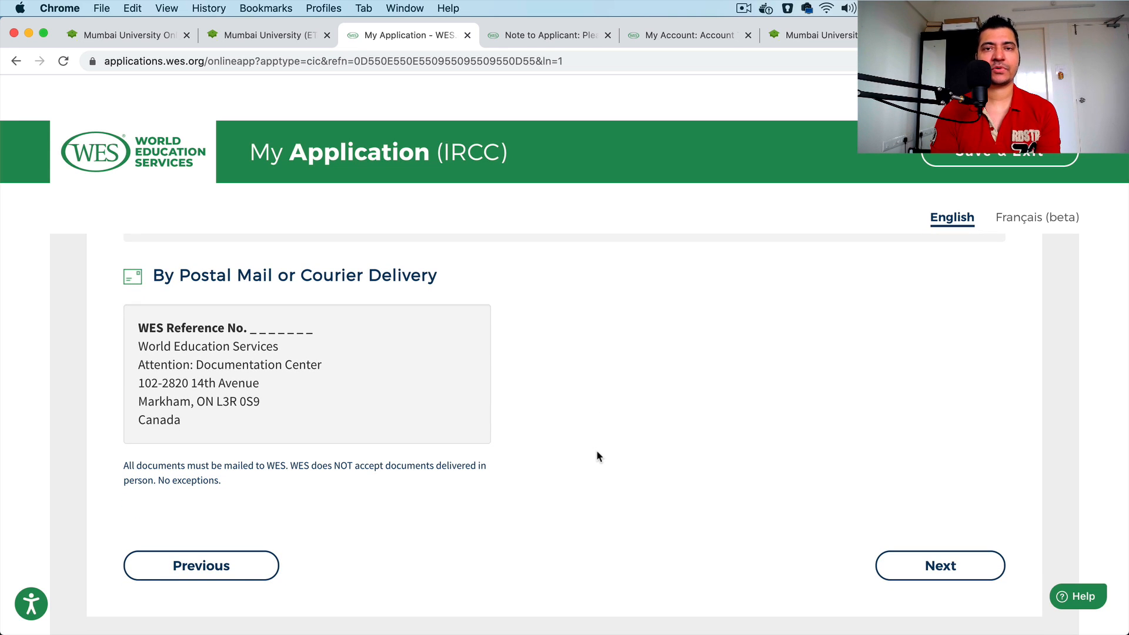
{"action": "scroll", "coordinate": [597, 456], "scroll_direction": "down", "scroll_amount": 2}
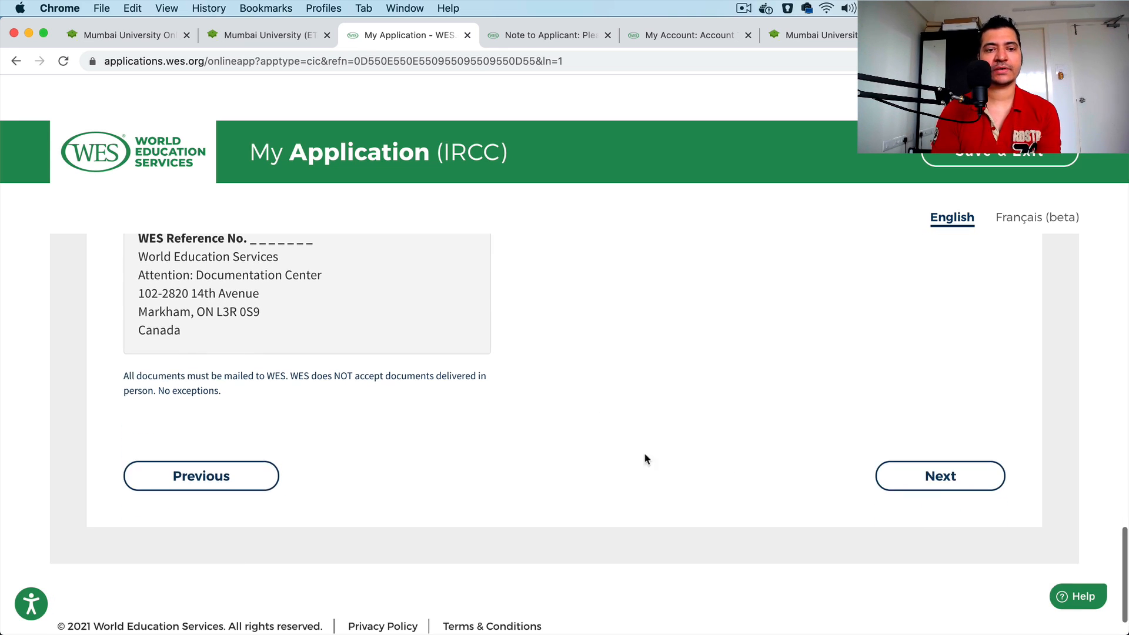
{"action": "left_click", "coordinate": [990, 487]}
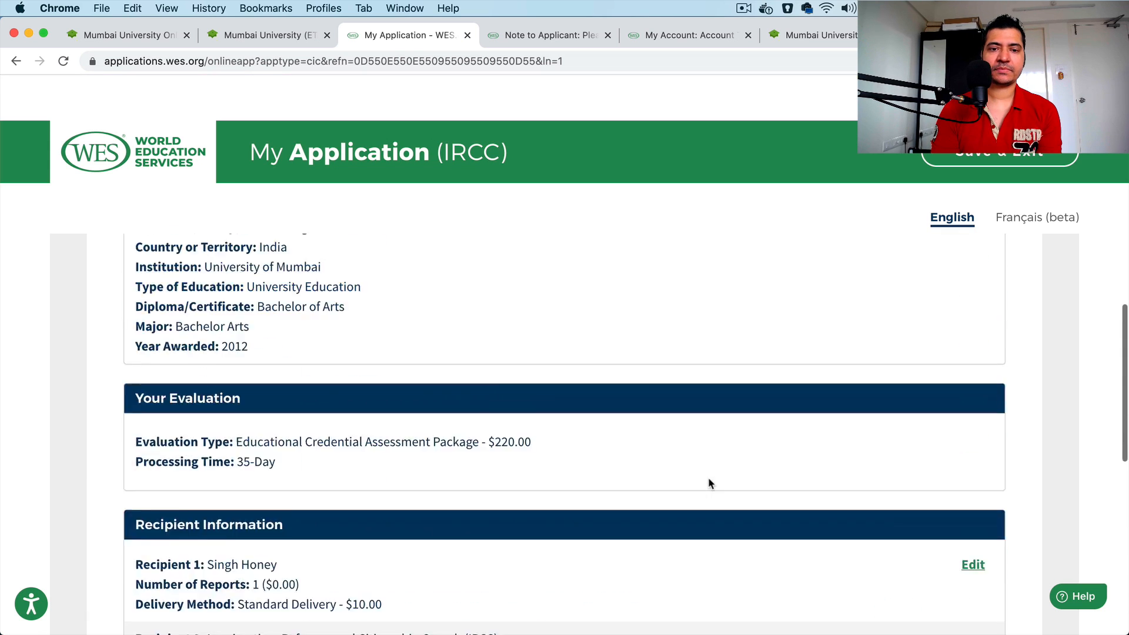
Step: Review the application summary, accept all four applicant acknowledgements and submit the review page
{"action": "scroll", "coordinate": [709, 478], "scroll_direction": "down", "scroll_amount": 5}
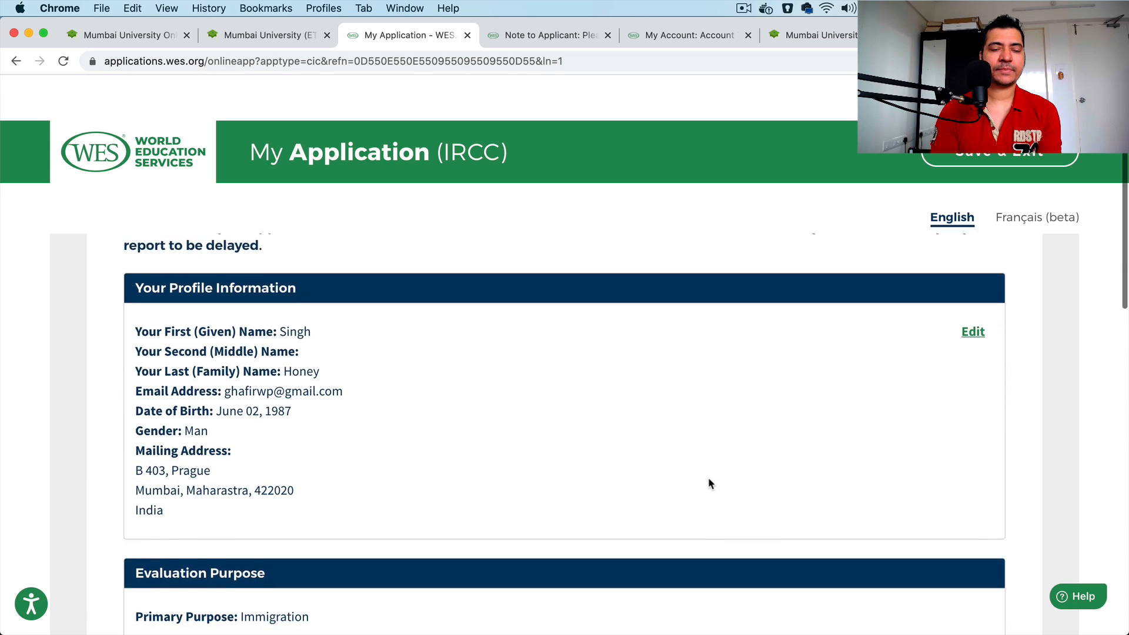
{"action": "scroll", "coordinate": [338, 504], "scroll_direction": "down", "scroll_amount": 6}
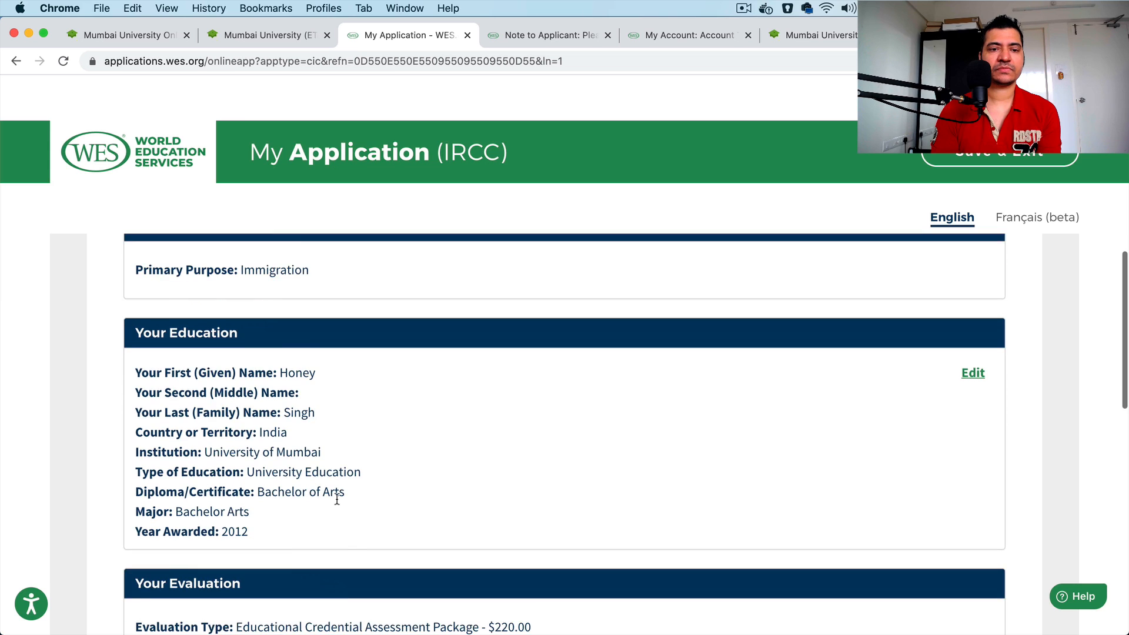
{"action": "scroll", "coordinate": [337, 499], "scroll_direction": "down", "scroll_amount": 8}
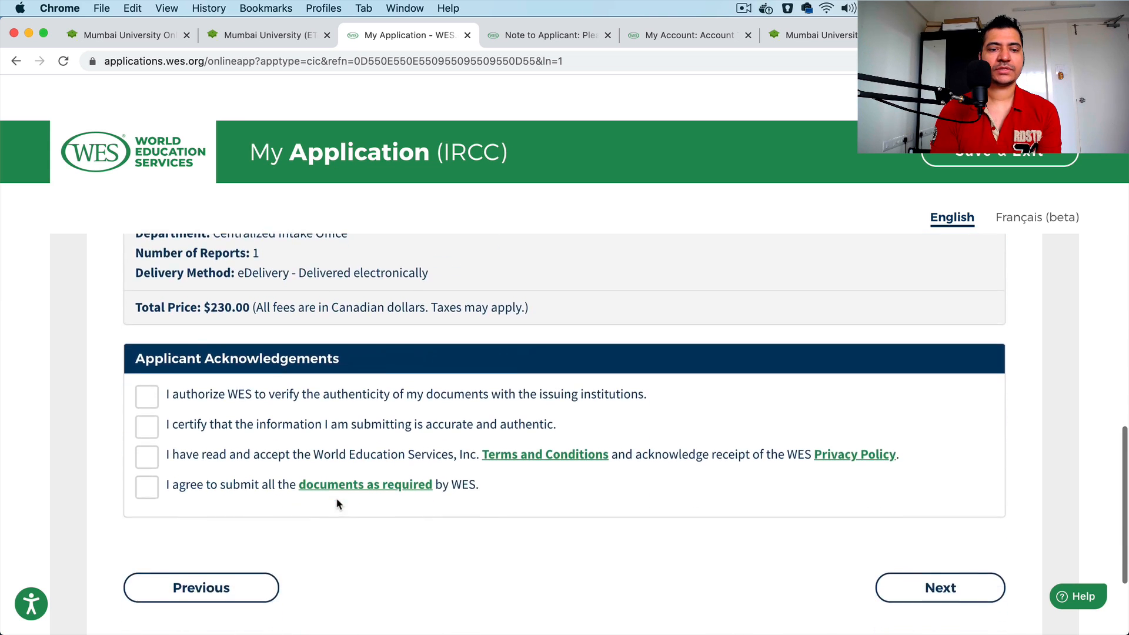
{"action": "left_click", "coordinate": [146, 353]}
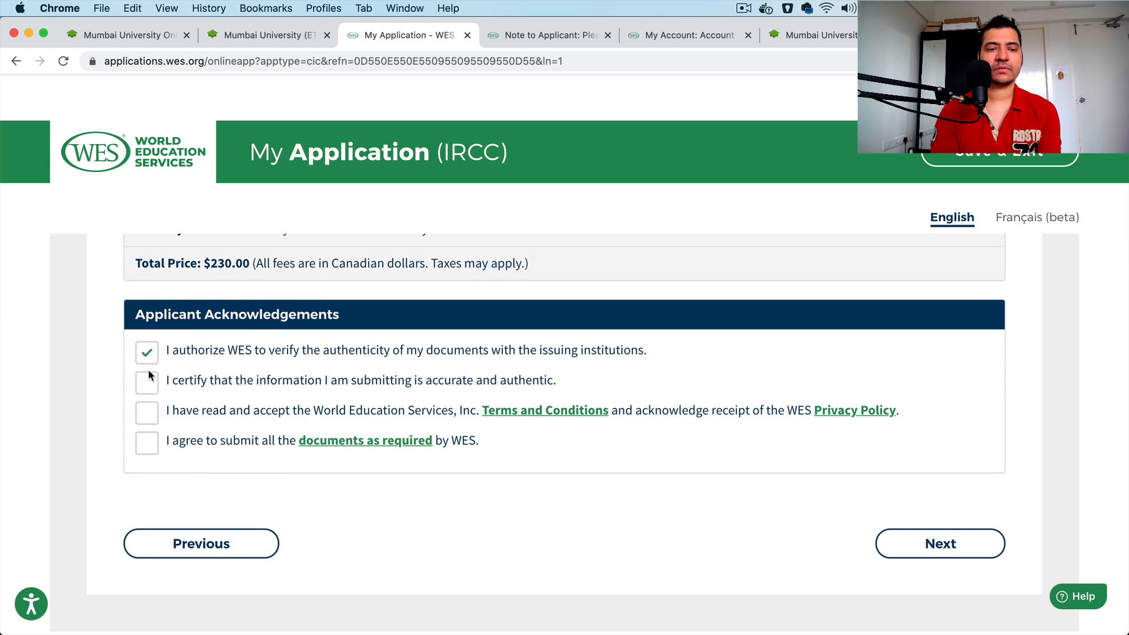
{"action": "left_click", "coordinate": [149, 413]}
{"action": "left_click", "coordinate": [148, 443]}
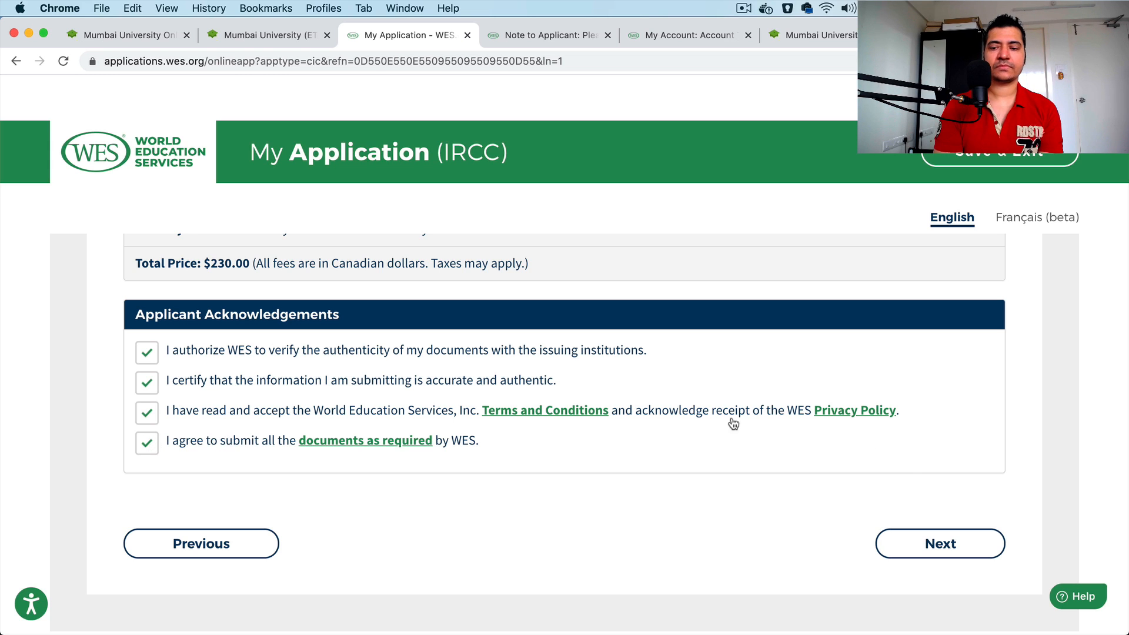
{"action": "left_click", "coordinate": [909, 533]}
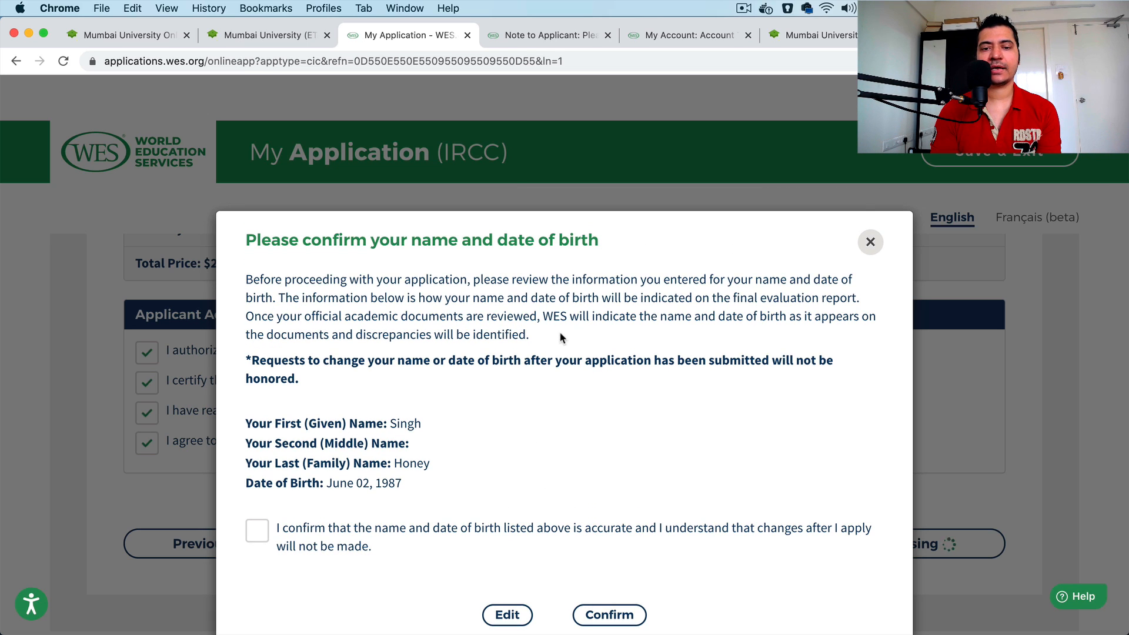
Step: Read the notice about name and date of birth changes, confirm that the listed details are accurate and proceed to payment
{"action": "left_click_drag", "start_coordinate": [560, 331], "coordinate": [217, 277]}
{"action": "left_click", "coordinate": [508, 375]}
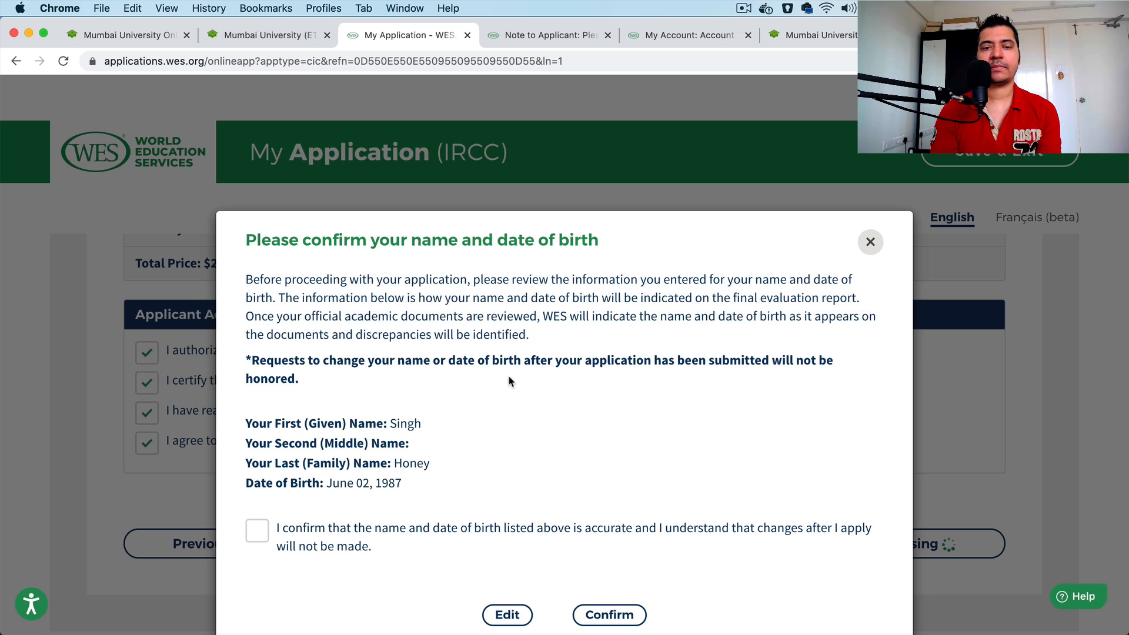
{"action": "triple_click", "coordinate": [509, 378]}
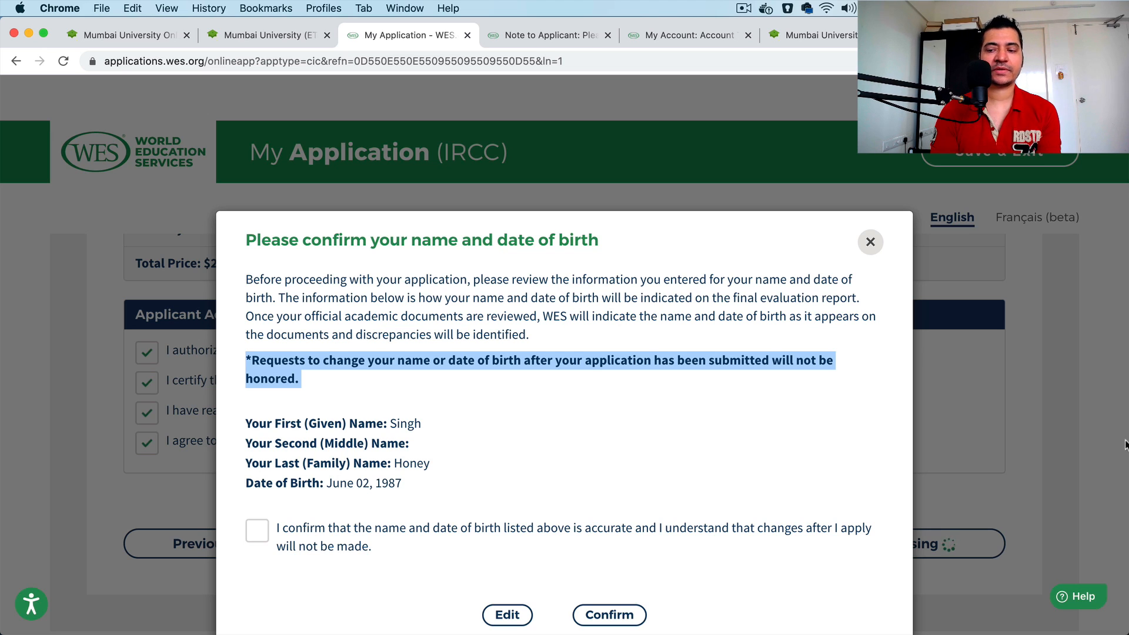
{"action": "left_click", "coordinate": [1081, 598]}
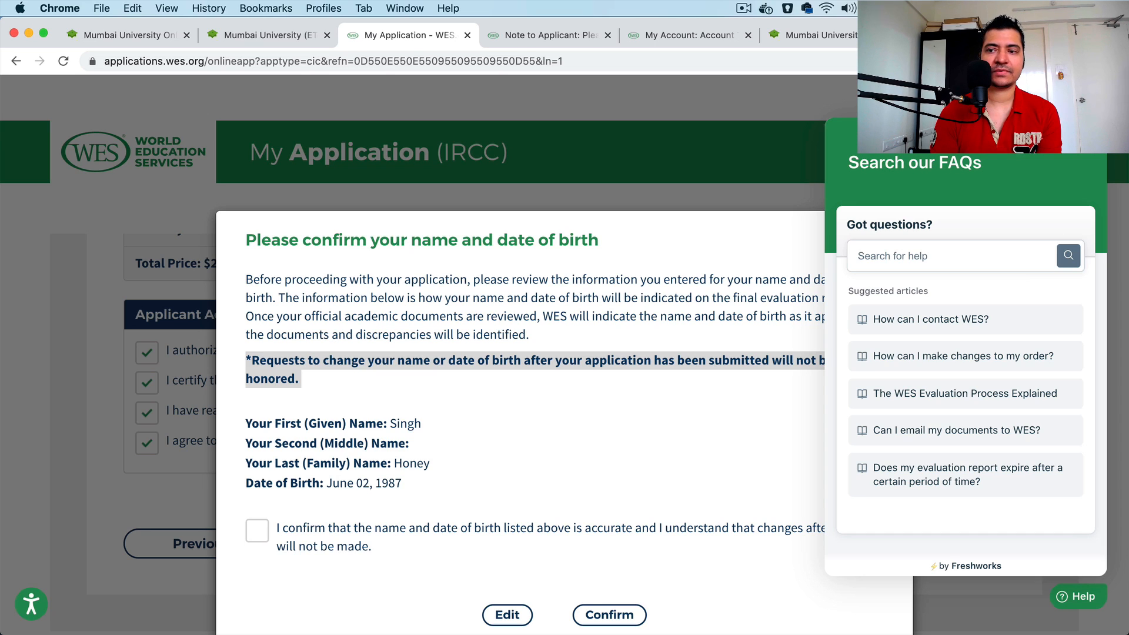
{"action": "left_click", "coordinate": [1089, 136]}
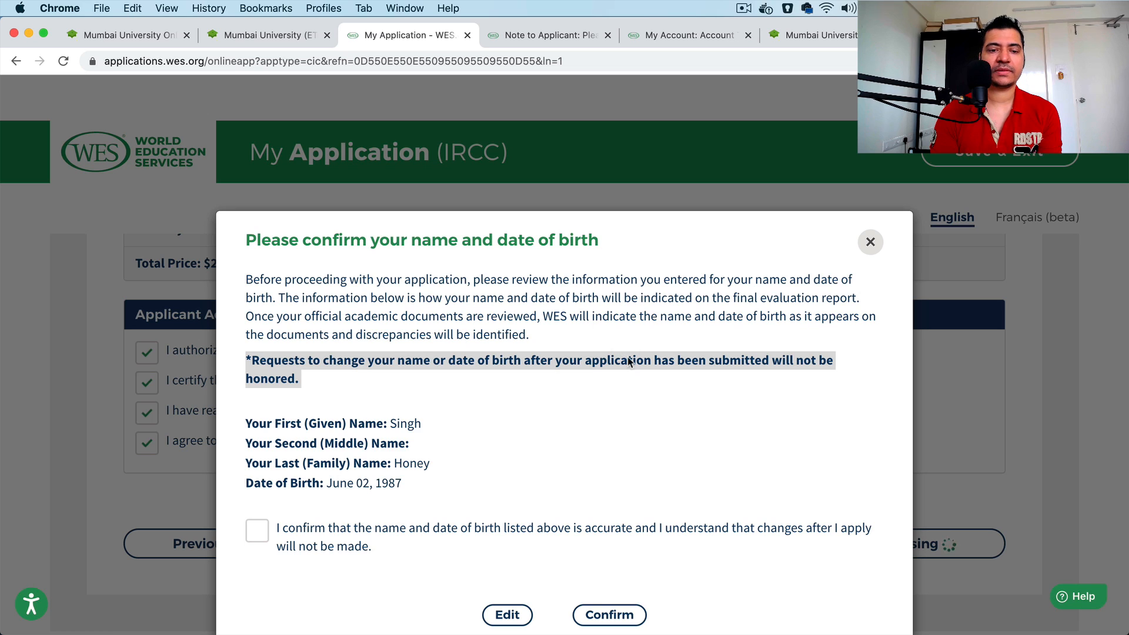
{"action": "left_click", "coordinate": [561, 401]}
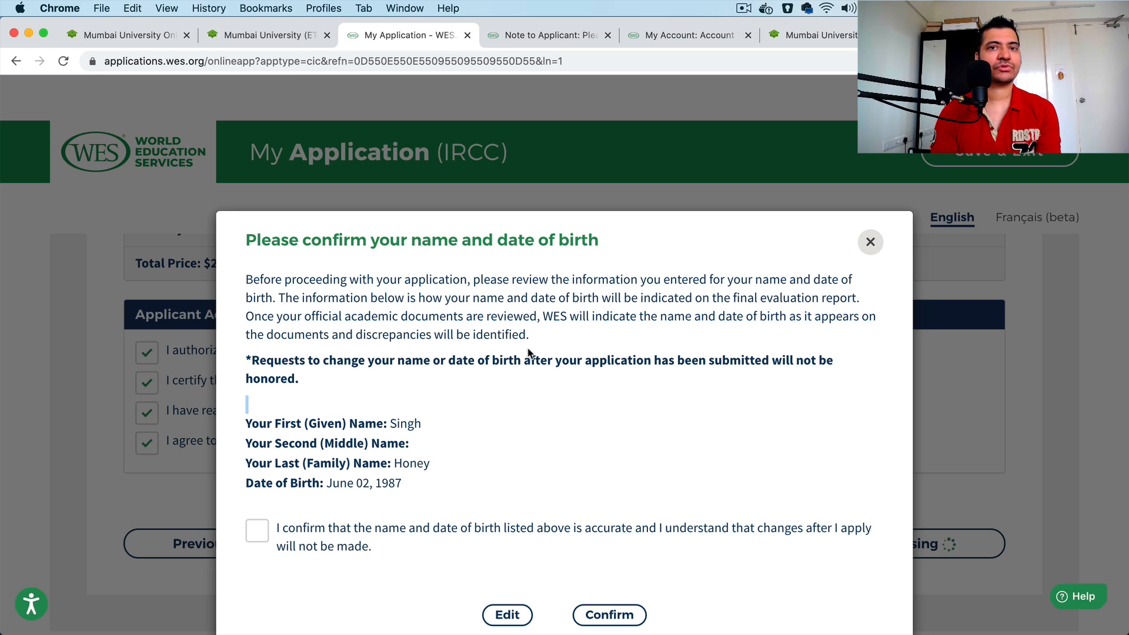
{"action": "left_click", "coordinate": [379, 538]}
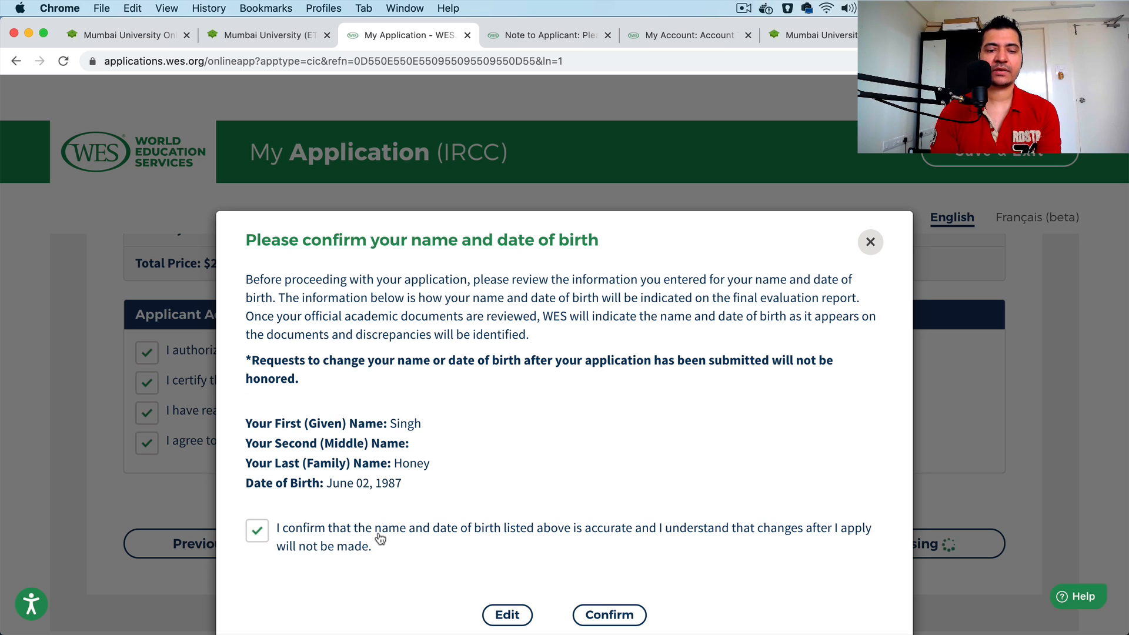
{"action": "left_click", "coordinate": [625, 617]}
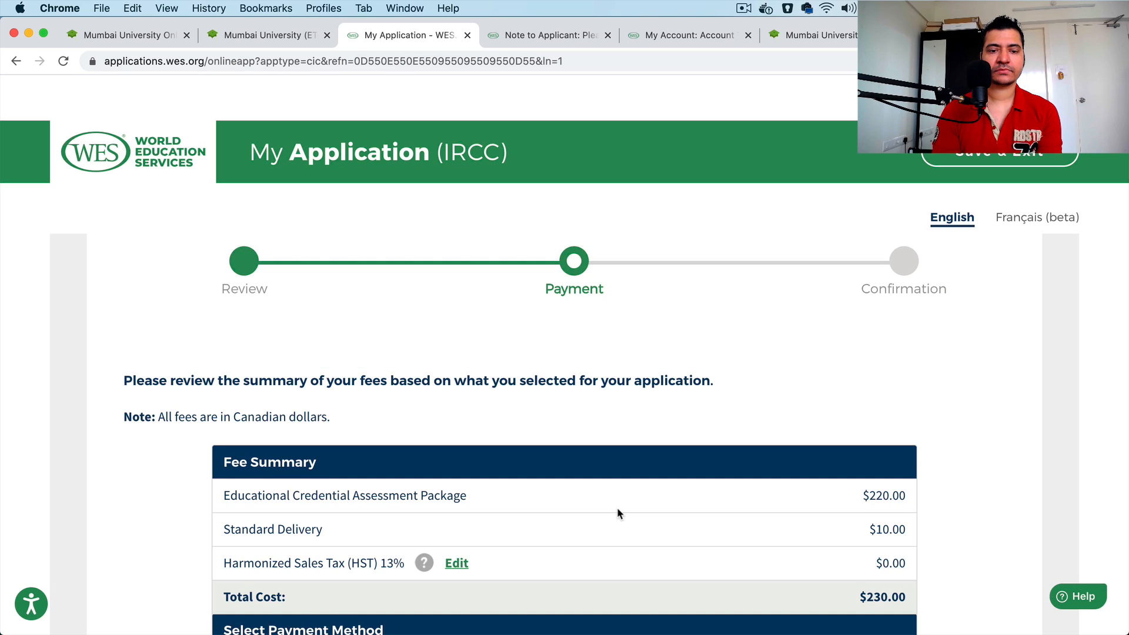
Step: Choose Credit Card/Debit Card as the payment method and review the fee summary
{"action": "scroll", "coordinate": [618, 512], "scroll_direction": "down", "scroll_amount": 5}
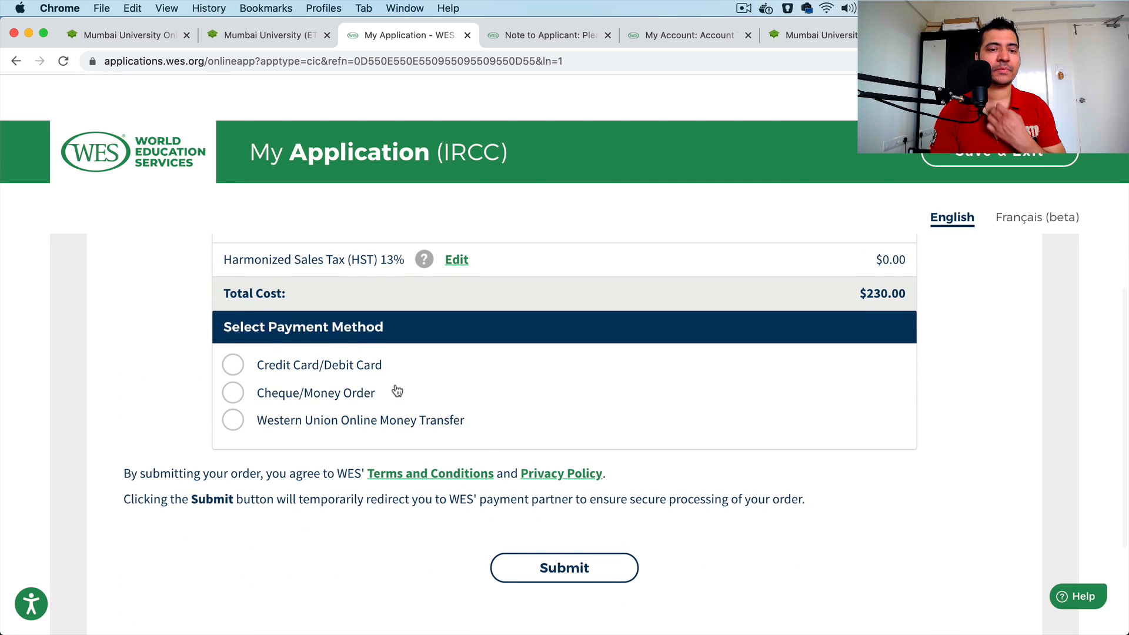
{"action": "left_click", "coordinate": [353, 370]}
{"action": "scroll", "coordinate": [611, 450], "scroll_direction": "up", "scroll_amount": 7}
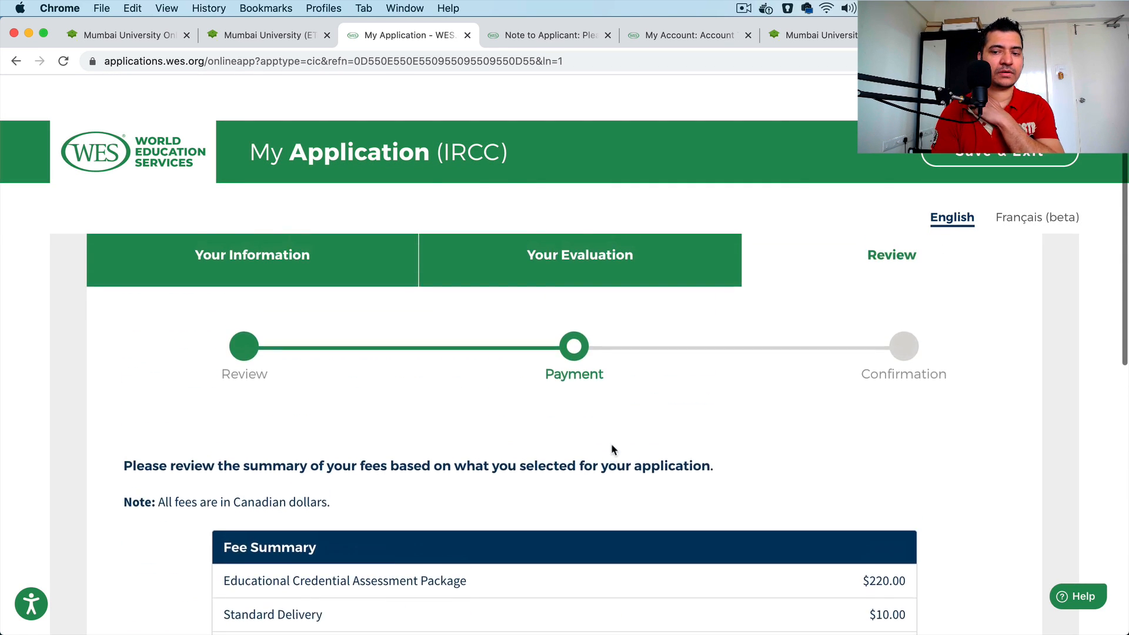
{"action": "scroll", "coordinate": [612, 450], "scroll_direction": "down", "scroll_amount": 3}
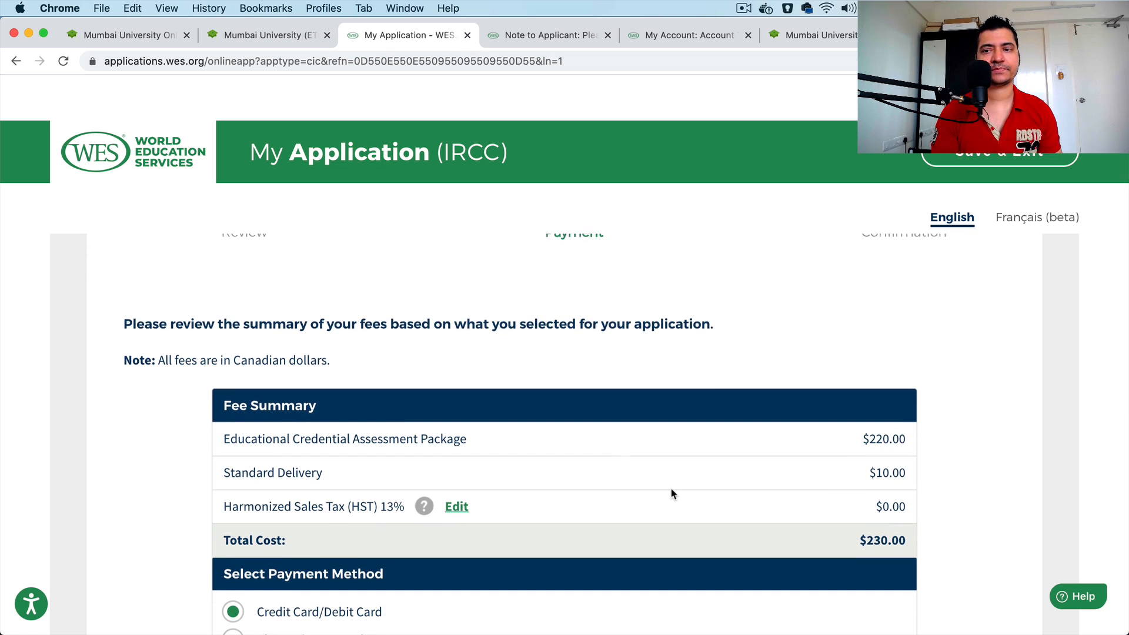
{"action": "scroll", "coordinate": [674, 493], "scroll_direction": "up", "scroll_amount": 3}
{"action": "scroll", "coordinate": [674, 492], "scroll_direction": "down", "scroll_amount": 6}
{"action": "scroll", "coordinate": [674, 492], "scroll_direction": "up", "scroll_amount": 6}
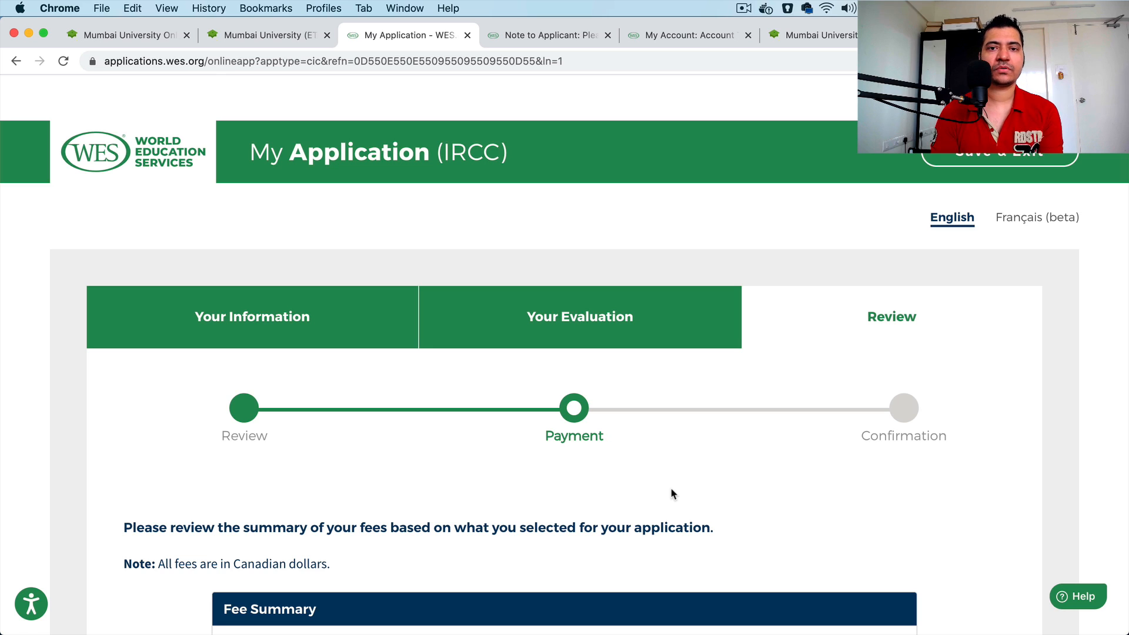
Step: Revisit the Academic Records Request Form, My Account timeline and Online Attestation site, and switch to the University of Mumbai eTranscript dashboard
{"action": "left_click", "coordinate": [573, 41]}
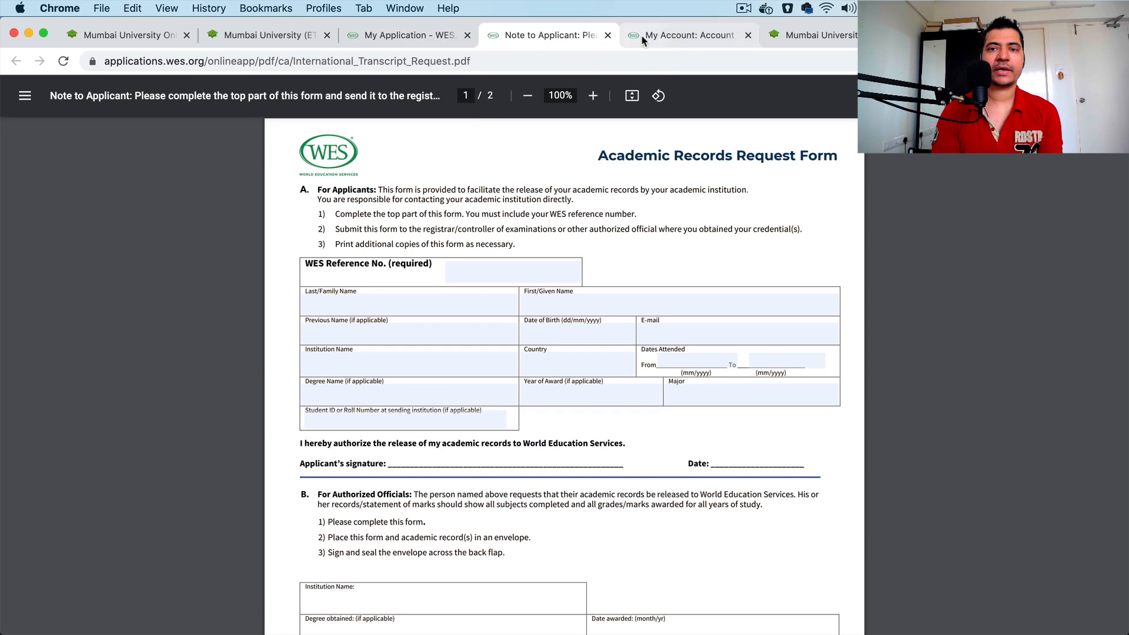
{"action": "left_click", "coordinate": [688, 35]}
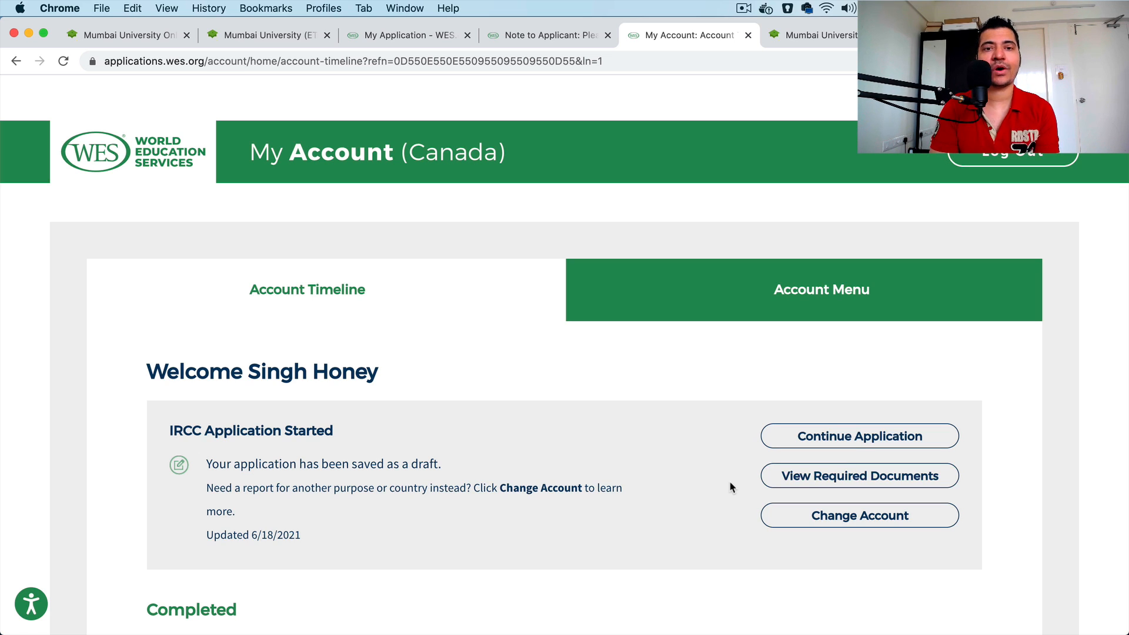
{"action": "scroll", "coordinate": [730, 483], "scroll_direction": "down", "scroll_amount": 3}
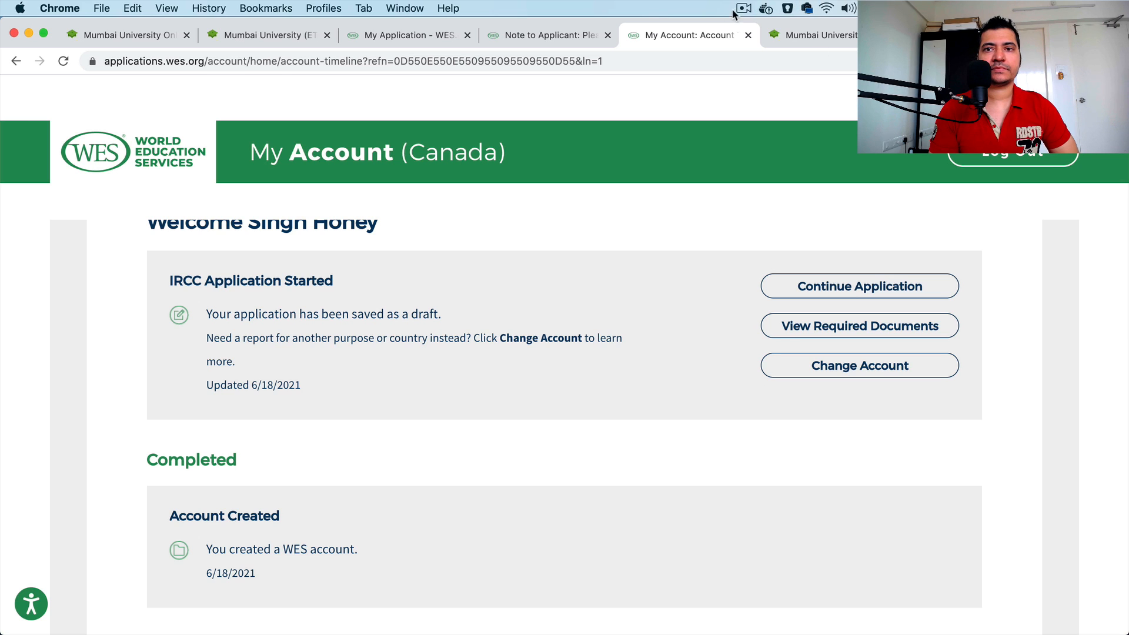
{"action": "left_click", "coordinate": [790, 37]}
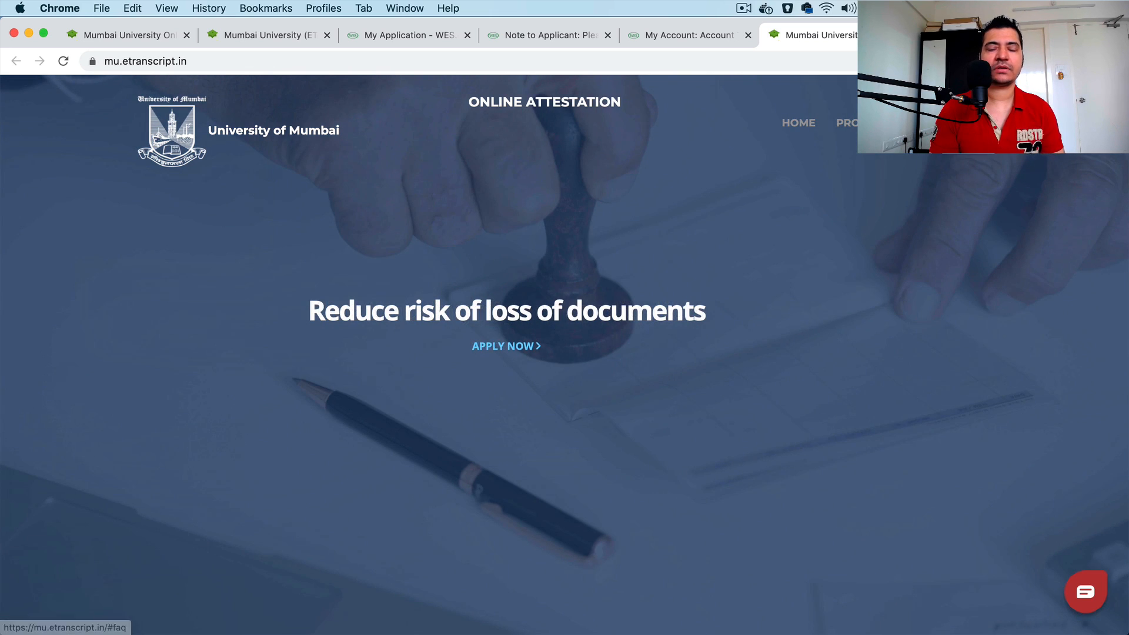
{"action": "left_click", "coordinate": [113, 42]}
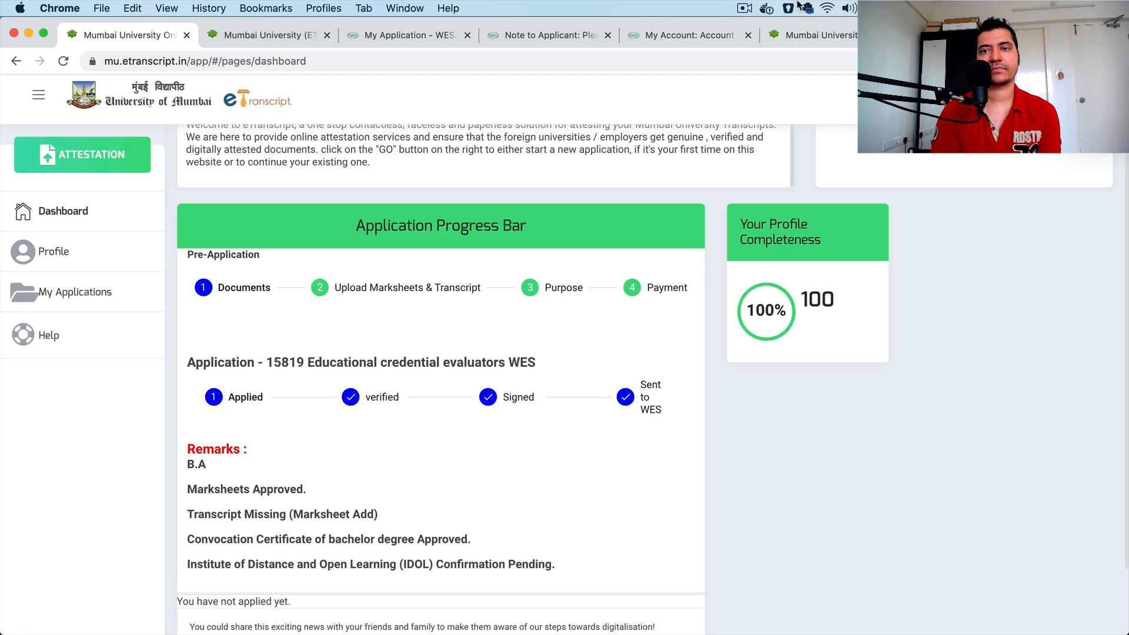
{"action": "left_click", "coordinate": [746, 9]}
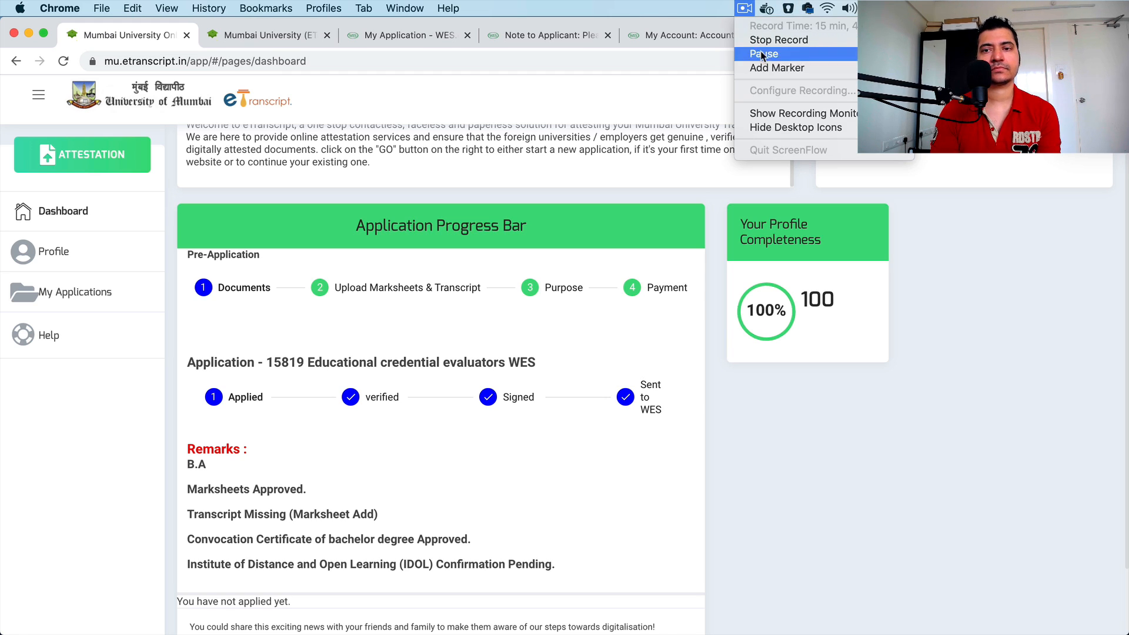
{"action": "left_click", "coordinate": [764, 53]}
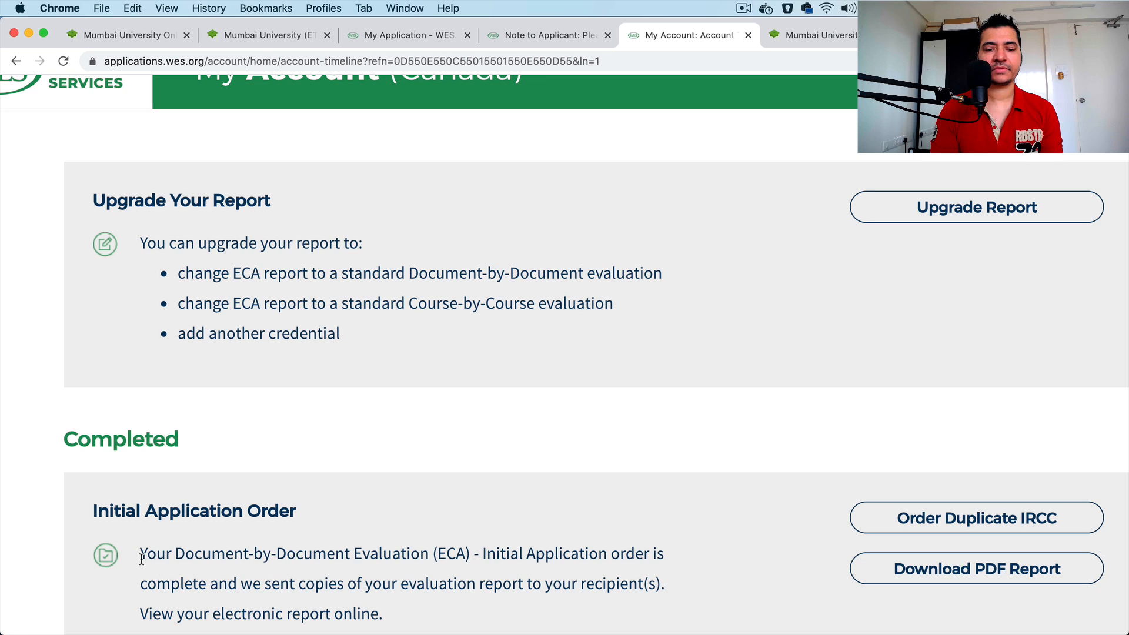
Step: Review the completed Initial Application Order notice in the WES account, plus the delivery method and sent date for each report recipient
{"action": "left_click_drag", "start_coordinate": [142, 559], "coordinate": [539, 605]}
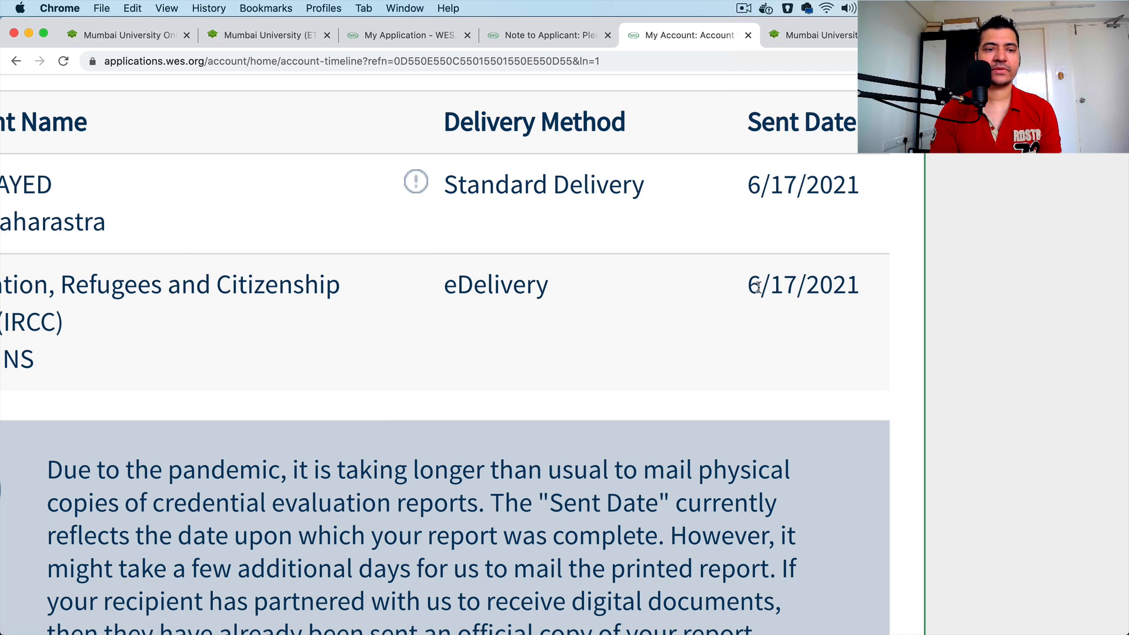
{"action": "double_click", "coordinate": [58, 330]}
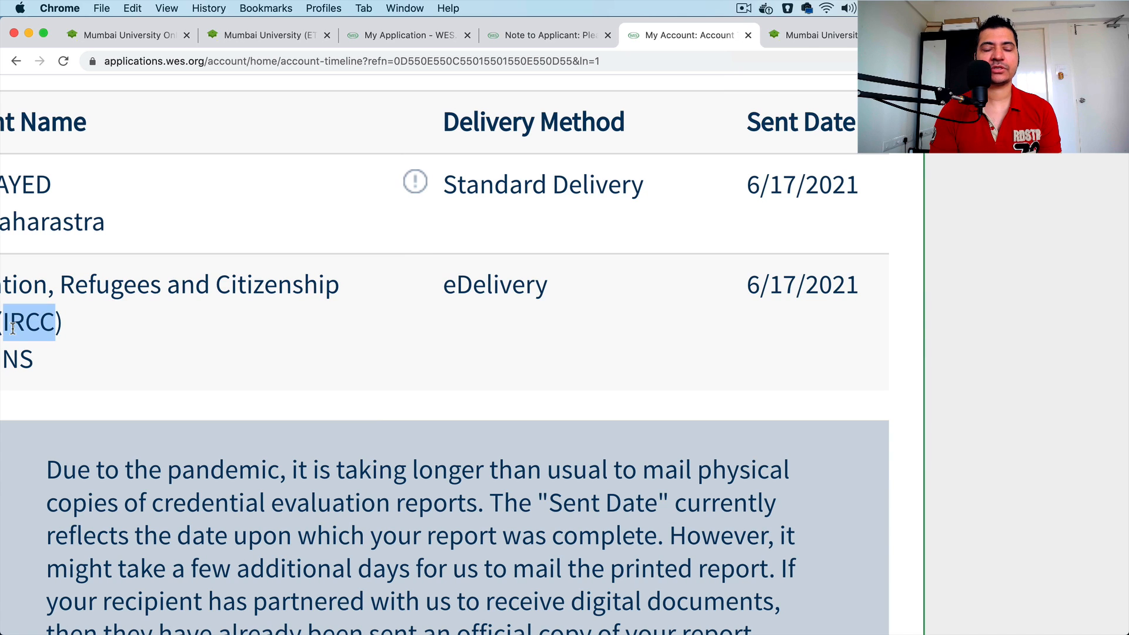
{"action": "left_click", "coordinate": [167, 358]}
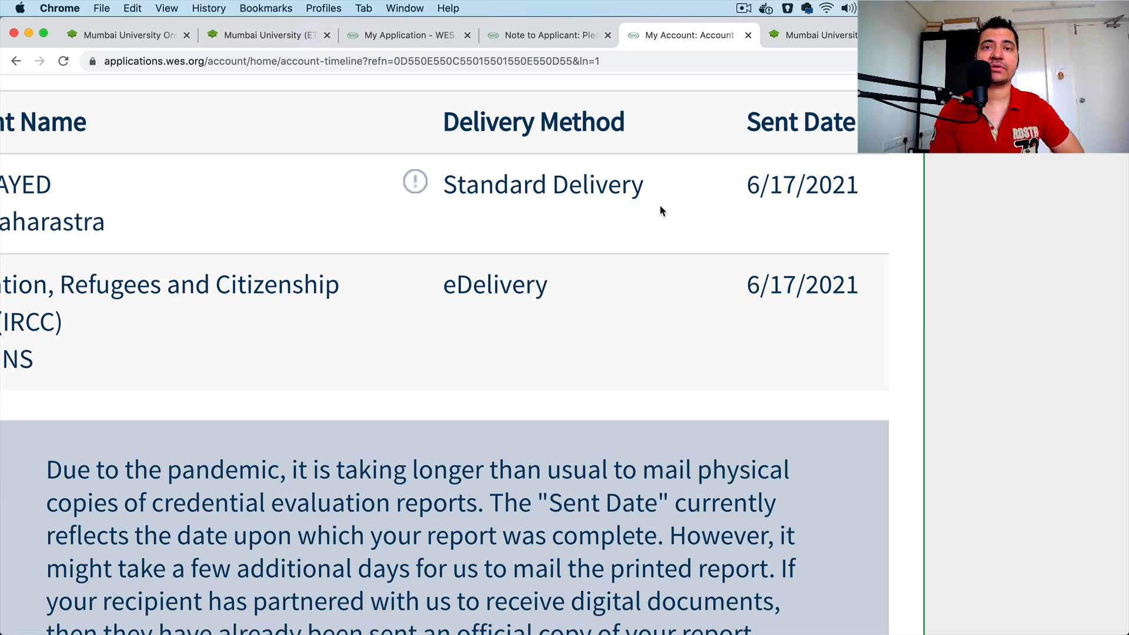
{"action": "left_click", "coordinate": [744, 8]}
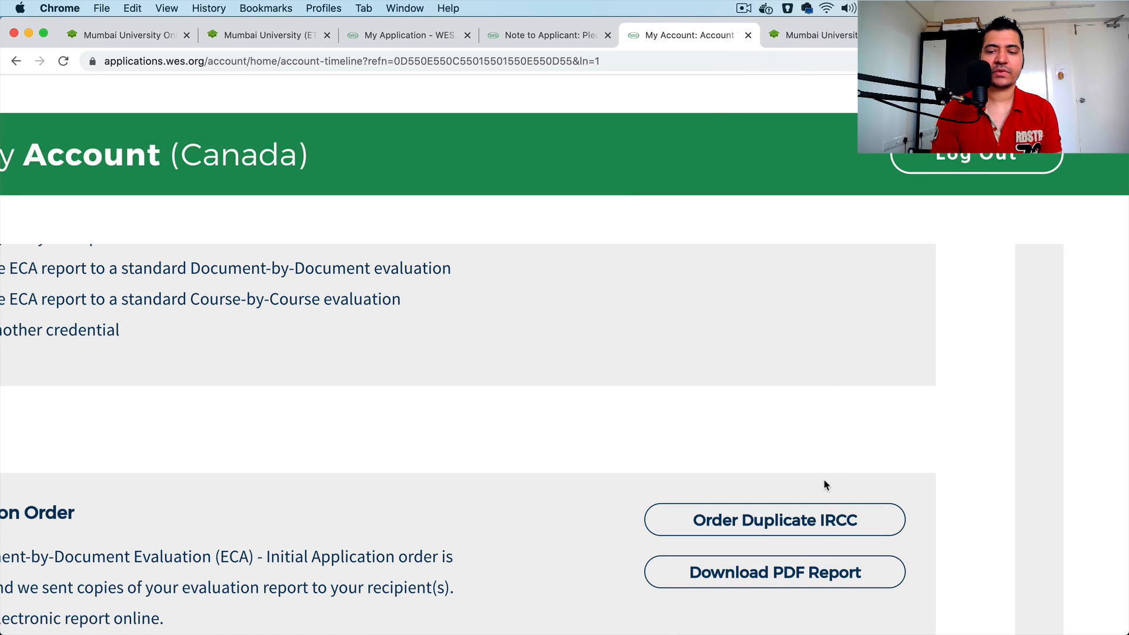
Step: Download the completed order's evaluation report as a PDF, open it and examine the Canadian equivalency entries
{"action": "left_click", "coordinate": [787, 574]}
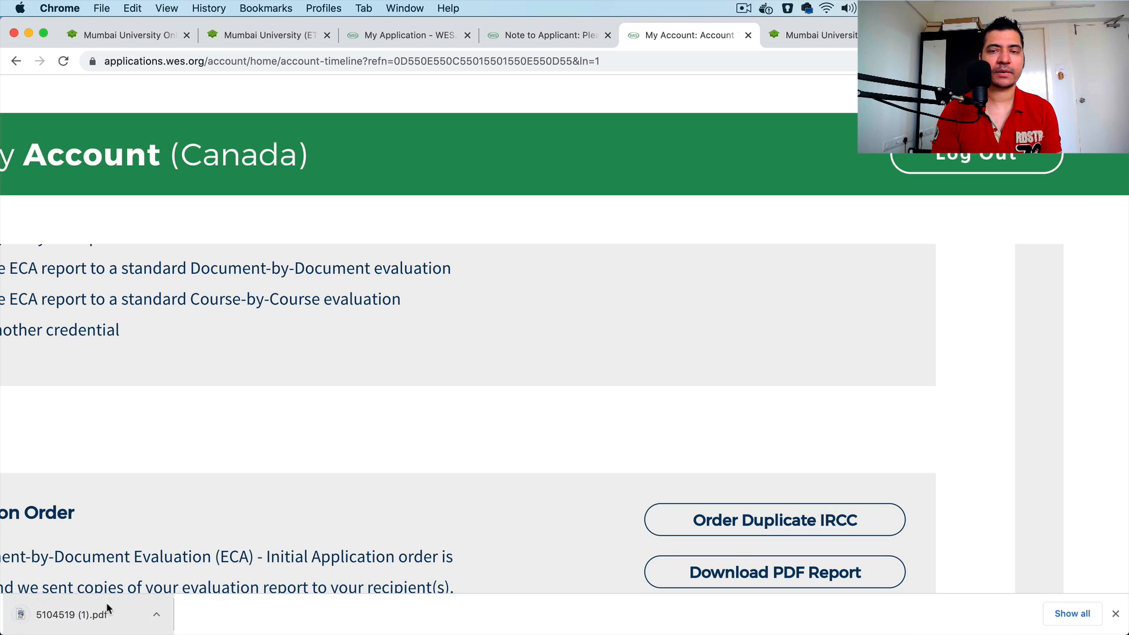
{"action": "left_click", "coordinate": [71, 614]}
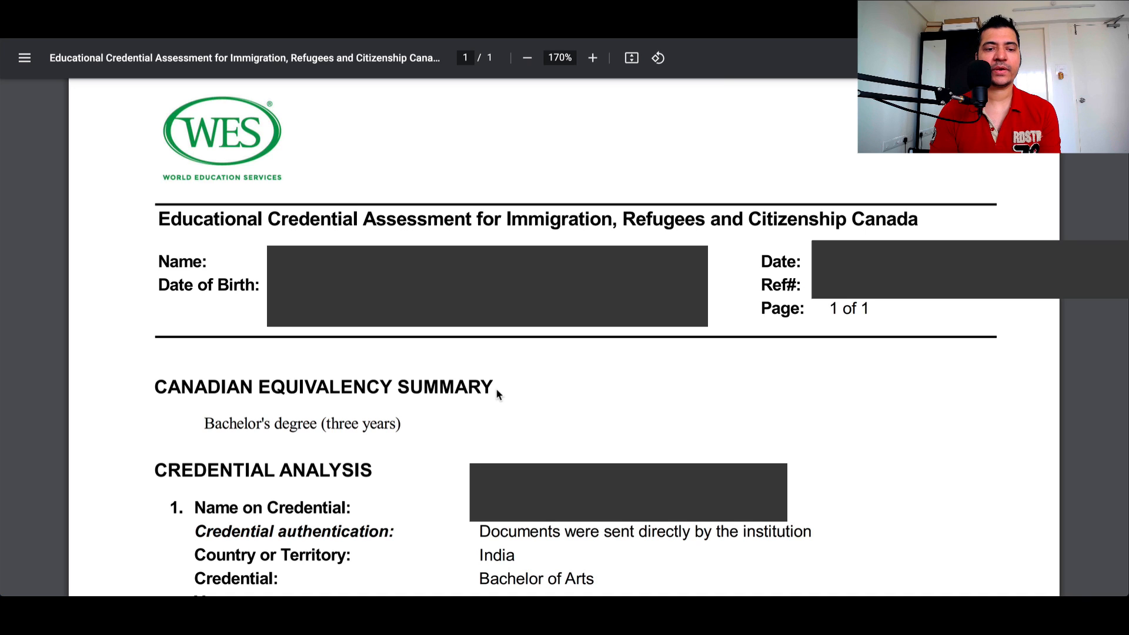
{"action": "scroll", "coordinate": [497, 394], "scroll_direction": "down", "scroll_amount": 4}
{"action": "triple_click", "coordinate": [299, 164]}
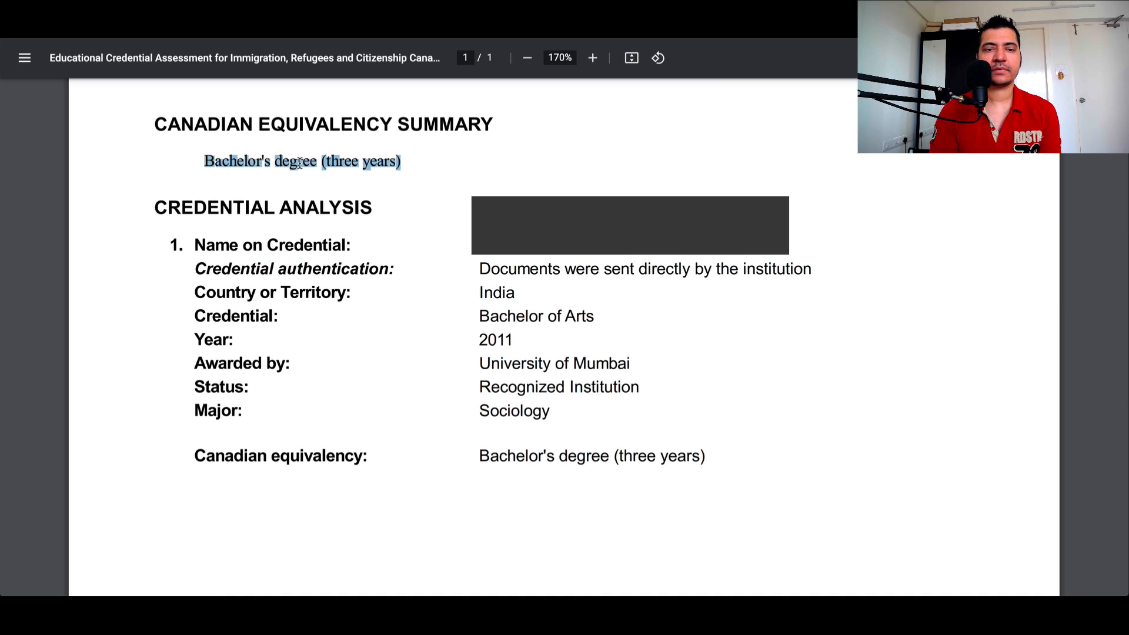
{"action": "left_click", "coordinate": [489, 158]}
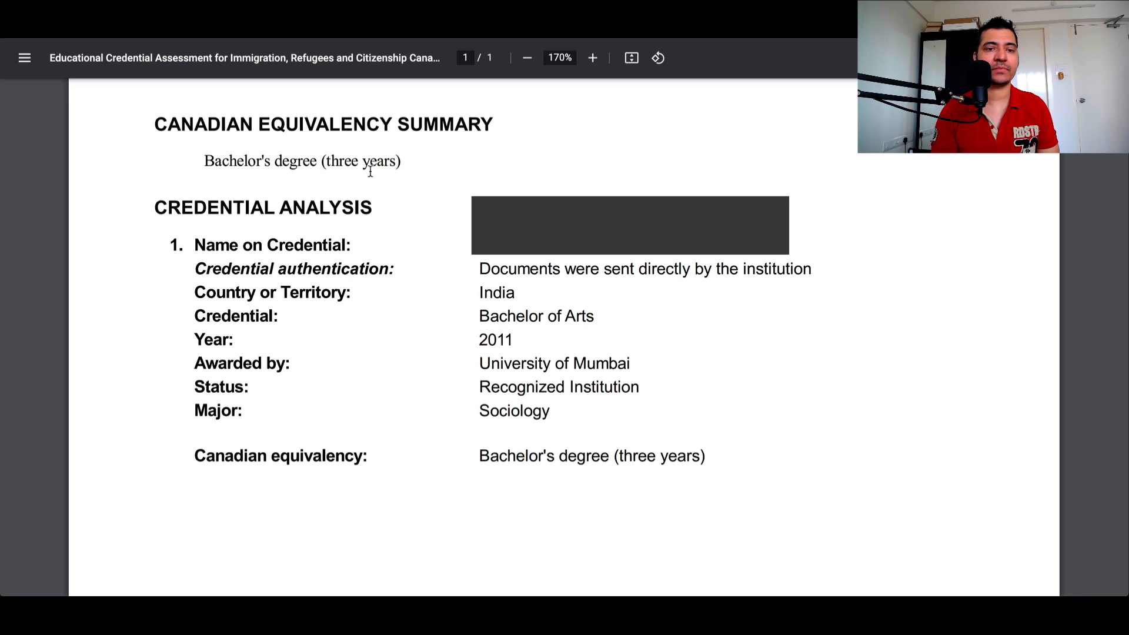
{"action": "triple_click", "coordinate": [542, 462]}
{"action": "left_click", "coordinate": [708, 452]}
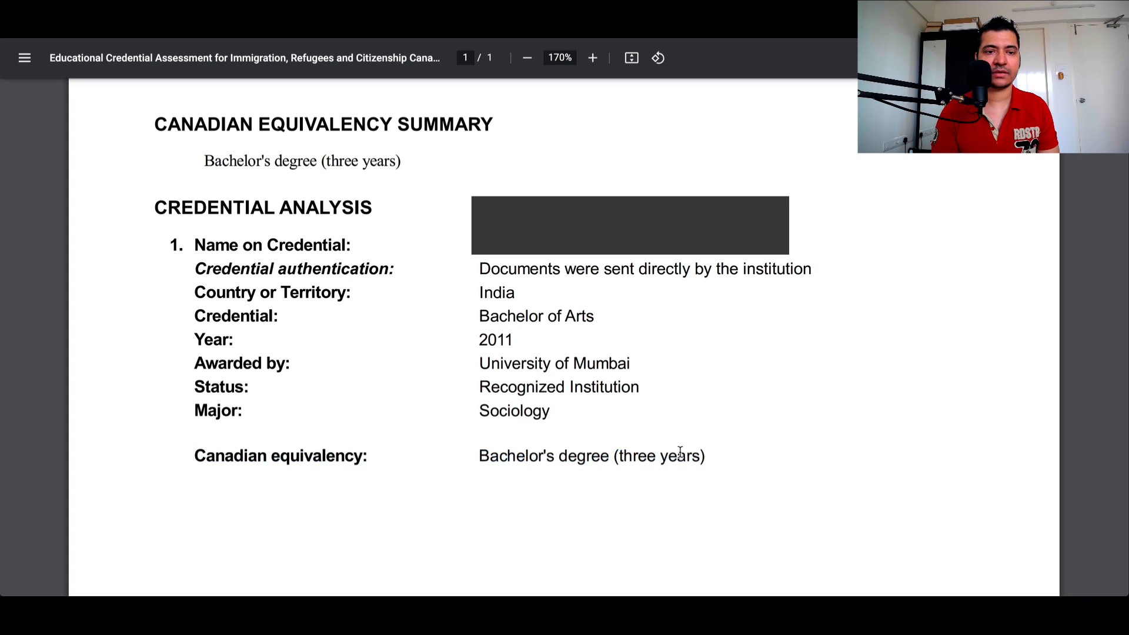
Step: Examine the report's credential analysis entries for authentication, credential, year, awarding institution, status and major
{"action": "triple_click", "coordinate": [538, 271]}
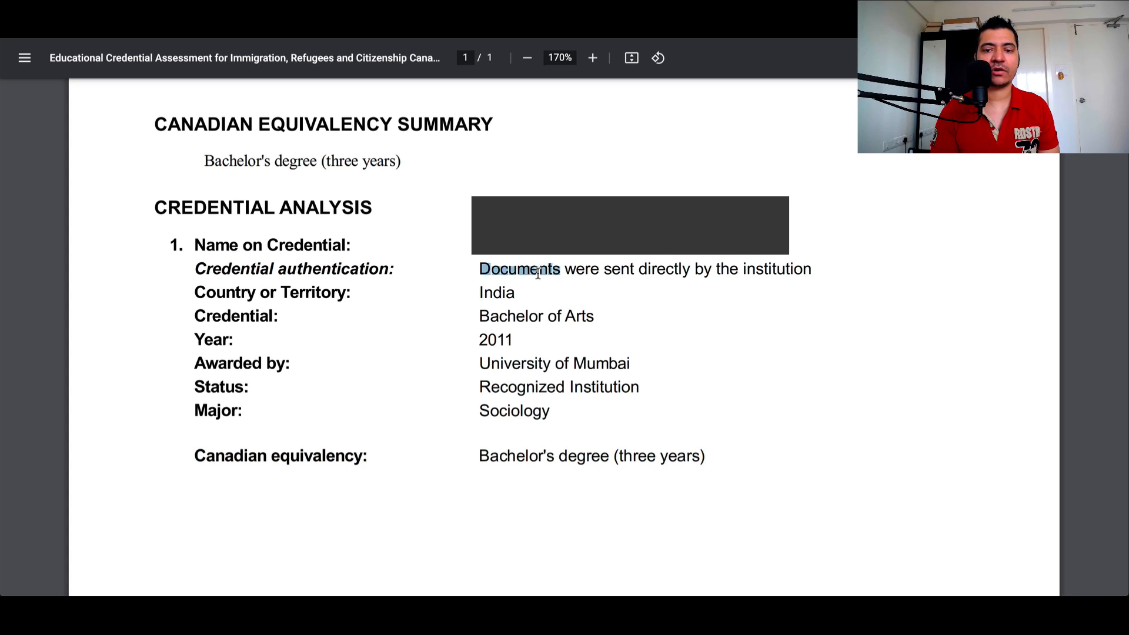
{"action": "left_click", "coordinate": [565, 299]}
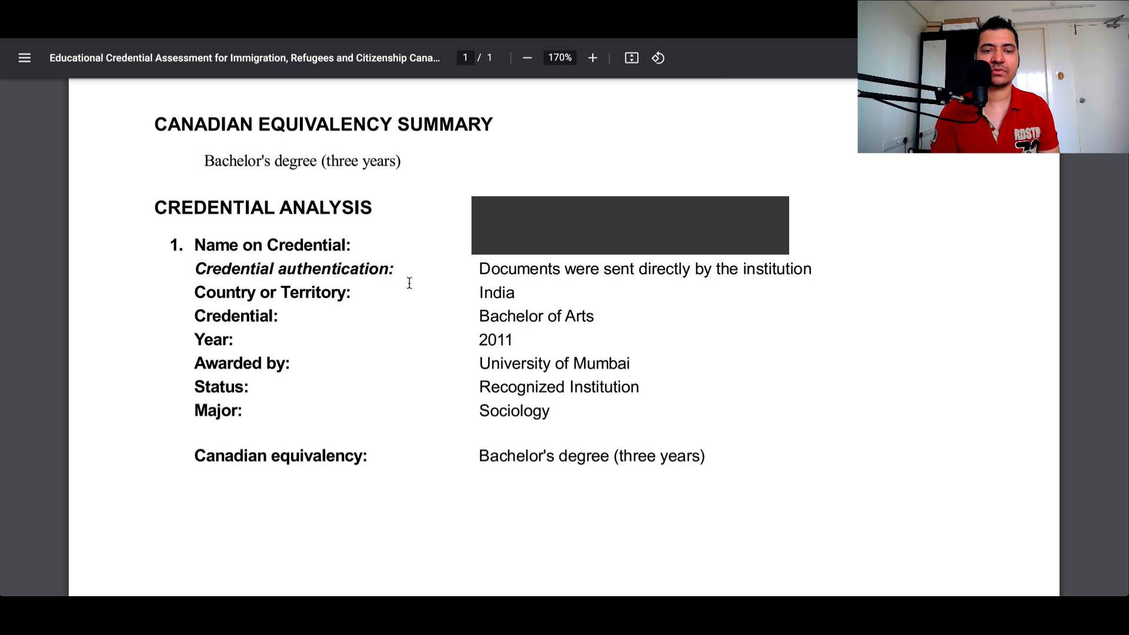
{"action": "triple_click", "coordinate": [520, 320]}
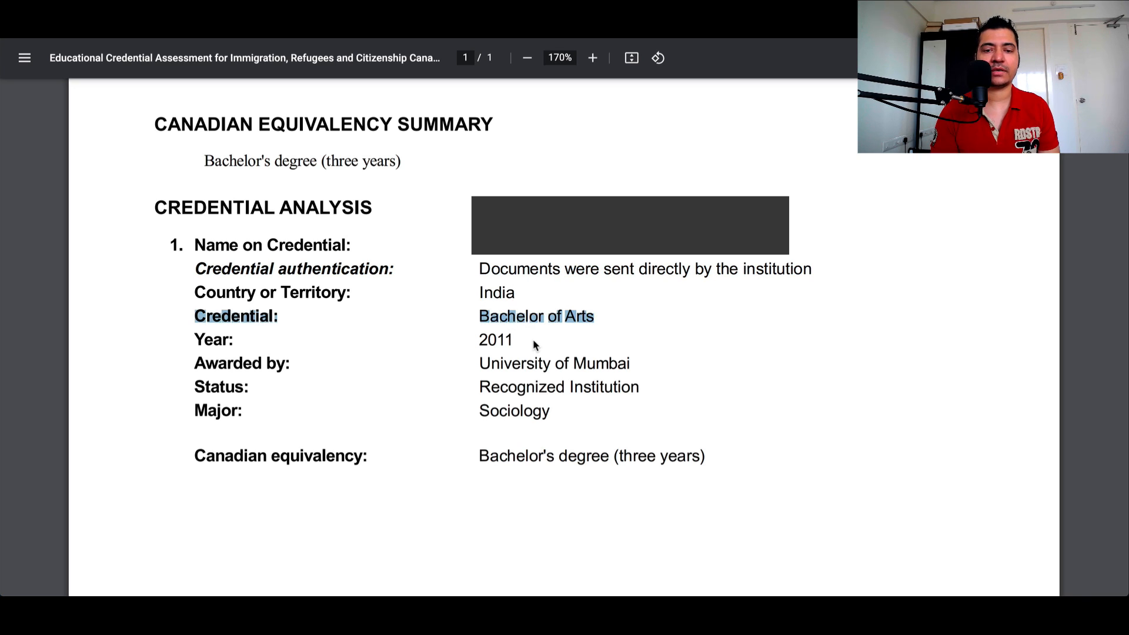
{"action": "left_click", "coordinate": [534, 344]}
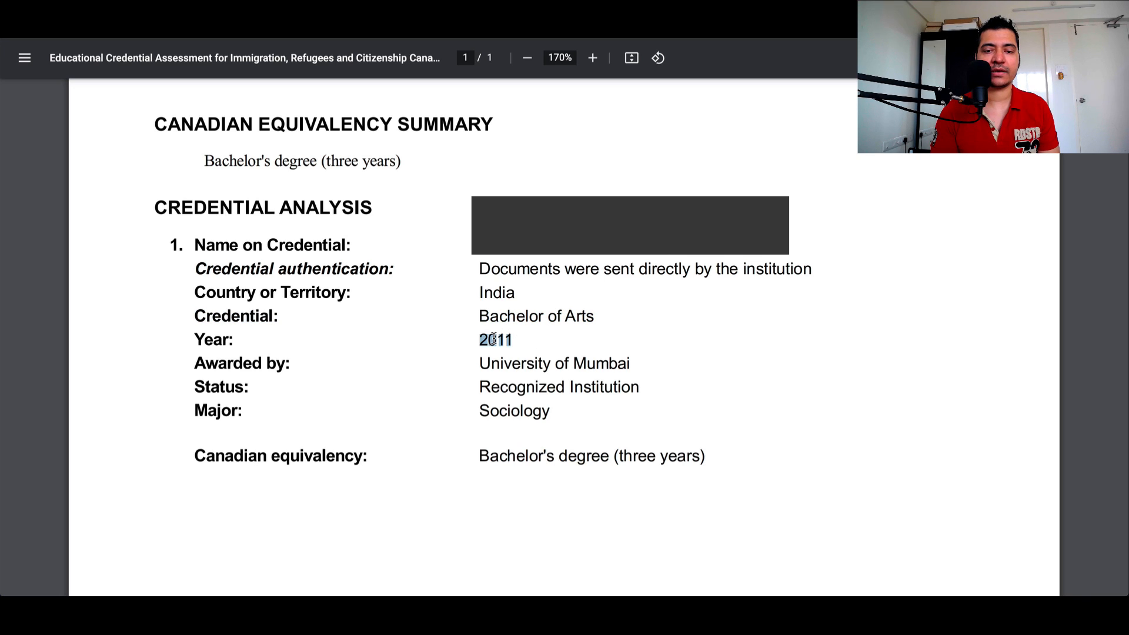
{"action": "triple_click", "coordinate": [494, 340]}
{"action": "triple_click", "coordinate": [538, 366]}
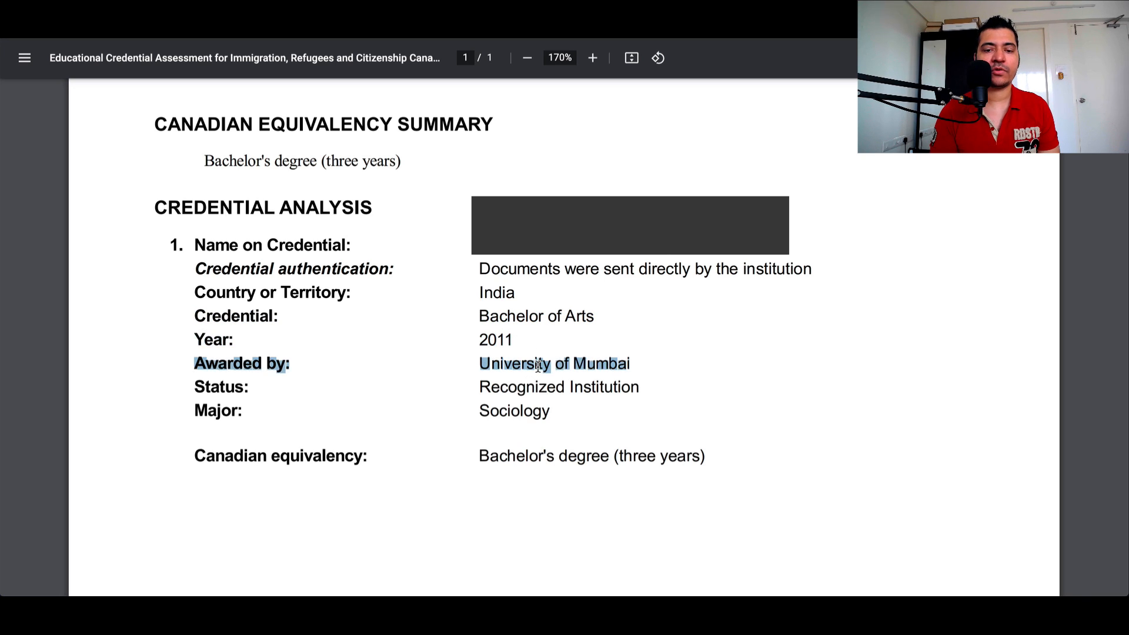
{"action": "left_click", "coordinate": [628, 363]}
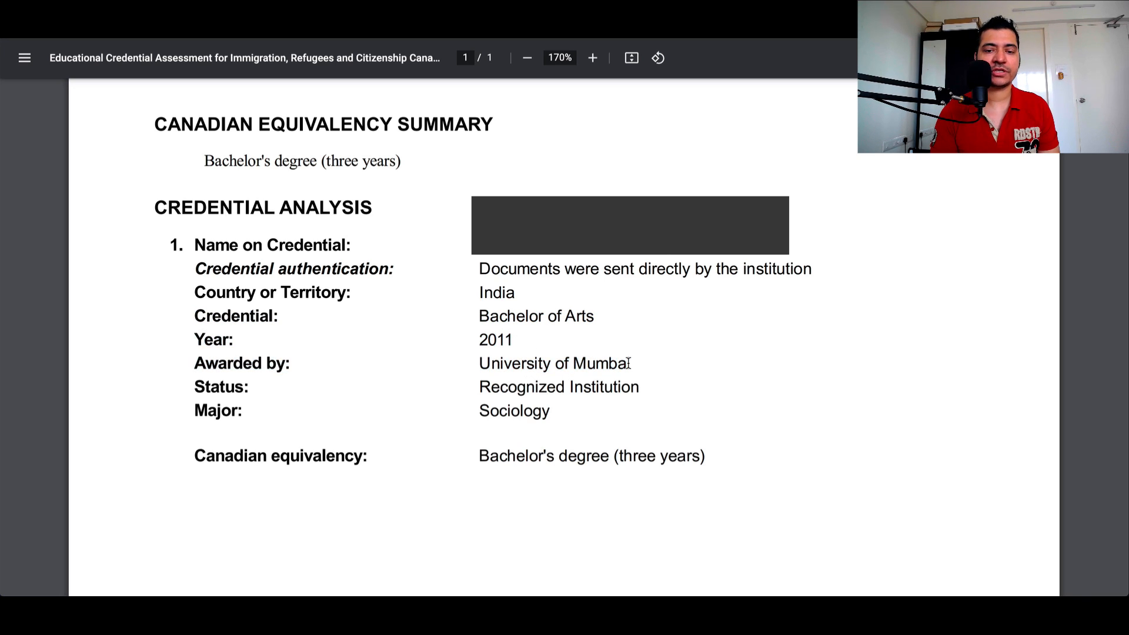
{"action": "triple_click", "coordinate": [590, 386]}
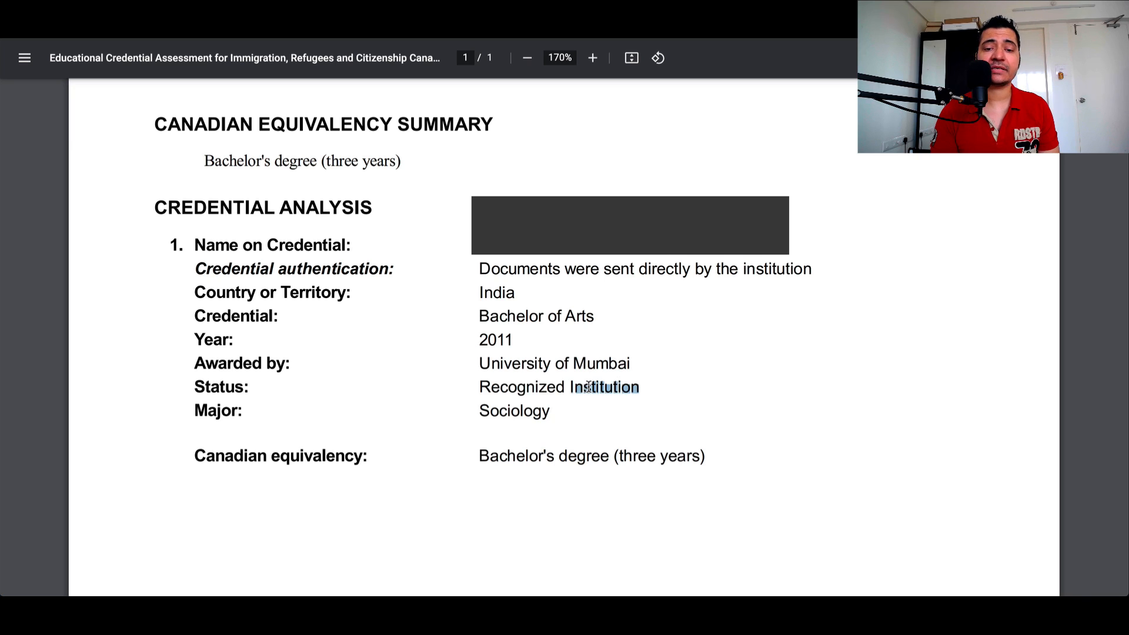
{"action": "double_click", "coordinate": [550, 414]}
{"action": "left_click", "coordinate": [634, 411]}
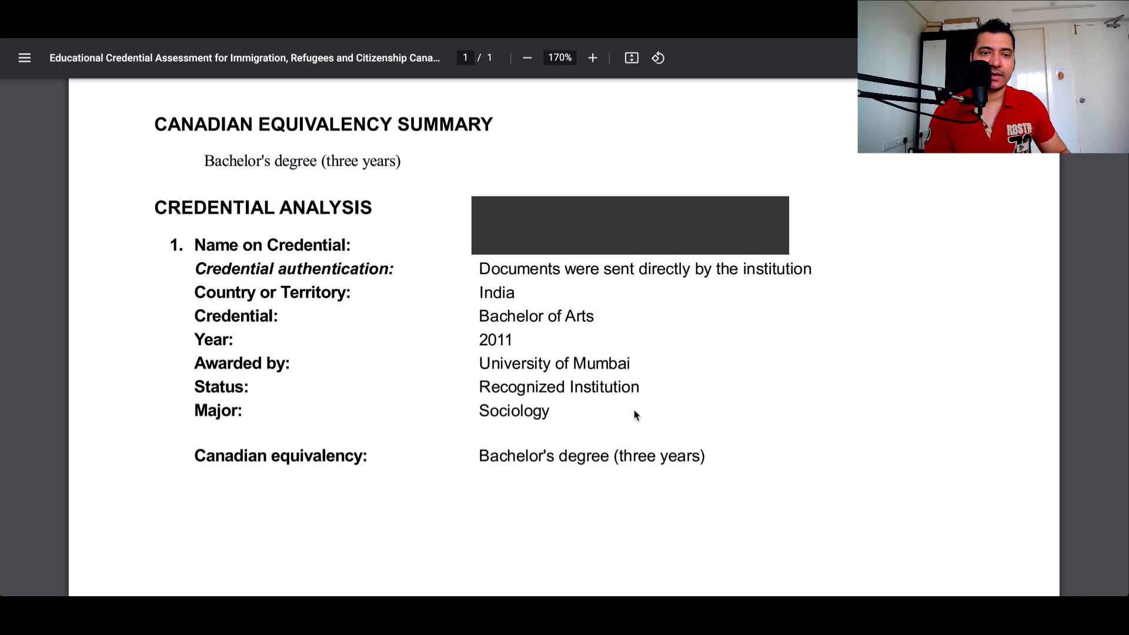
Step: Return to the upper part of the report and check the name on credential entry
{"action": "scroll", "coordinate": [634, 413], "scroll_direction": "up", "scroll_amount": 2}
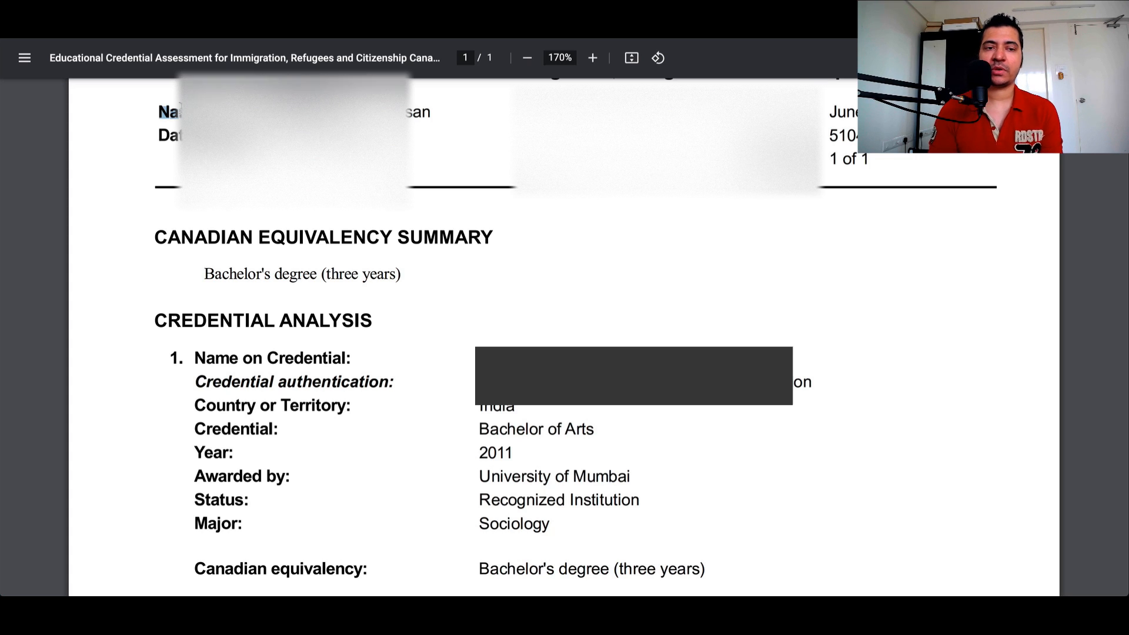
{"action": "triple_click", "coordinate": [303, 357]}
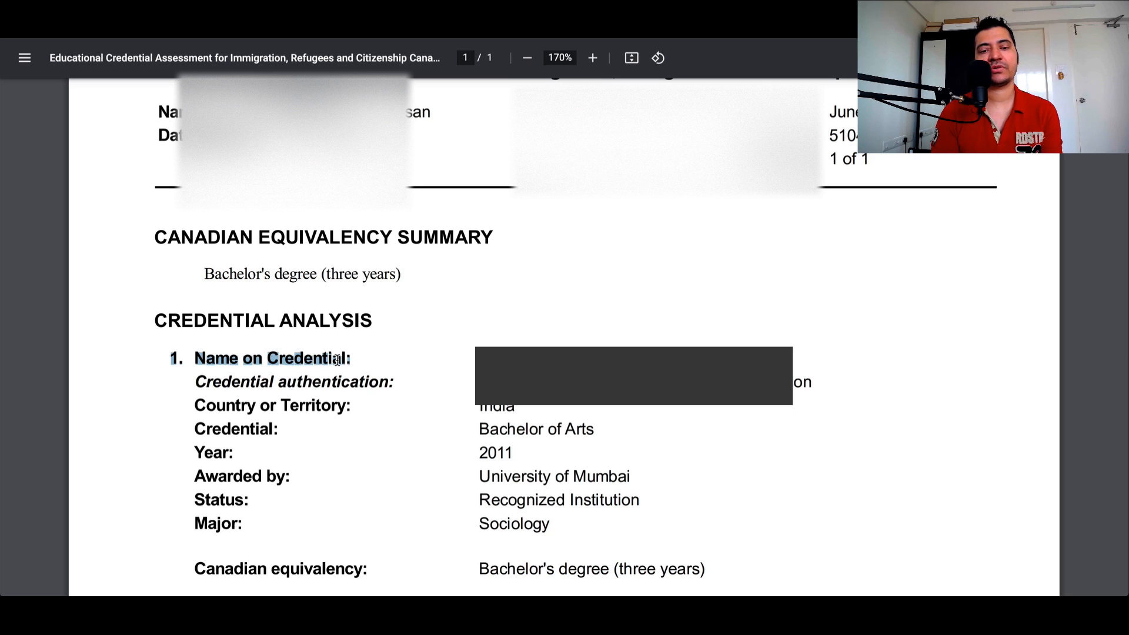
{"action": "left_click", "coordinate": [410, 356]}
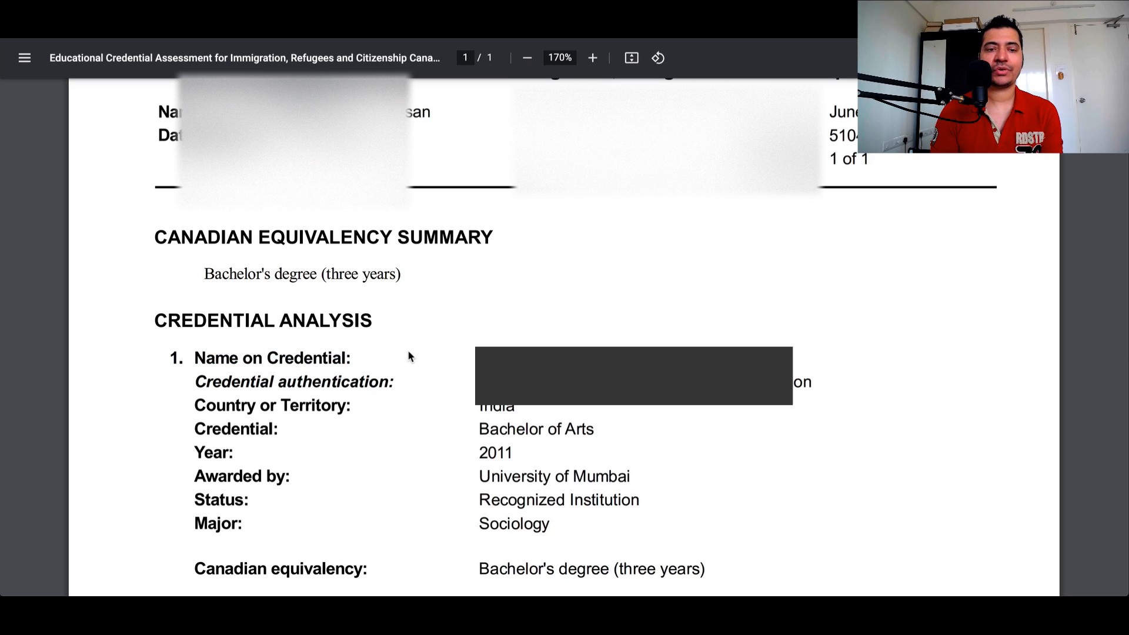